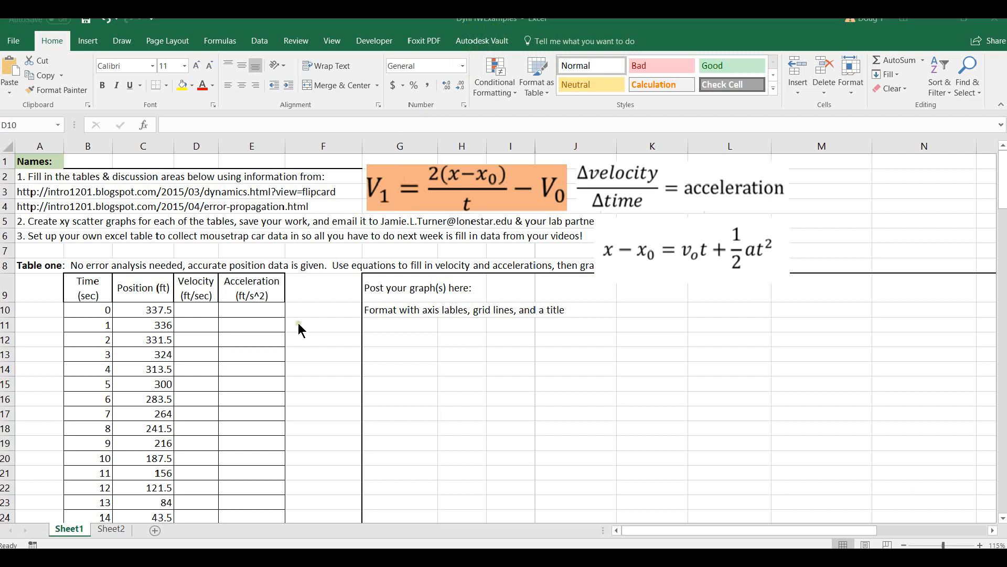
Look through the worksheet from Table one down to the data with errors and its discussion area.
left_click(328, 321)
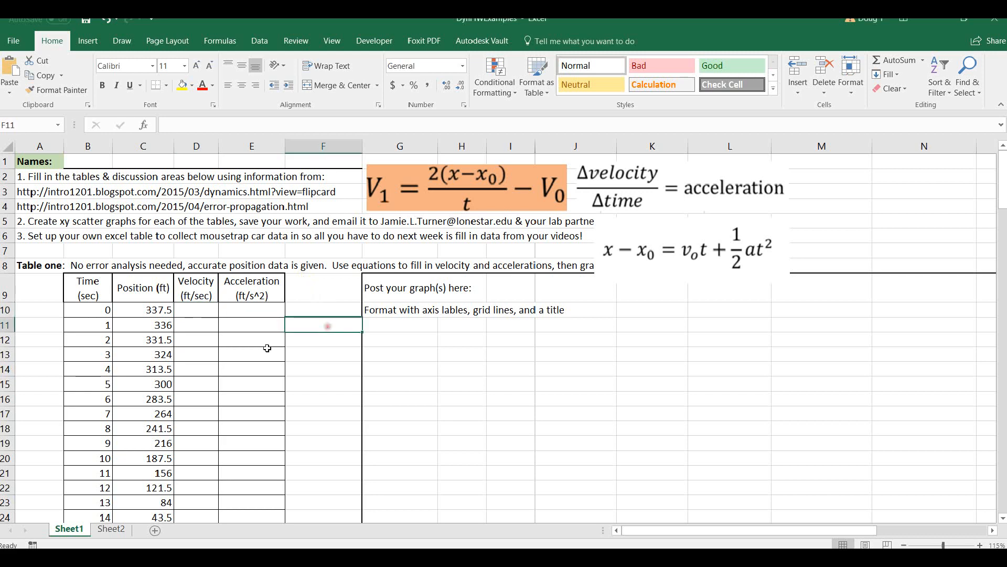
scroll(267, 346, "down", 6)
scroll(267, 346, "down", 14)
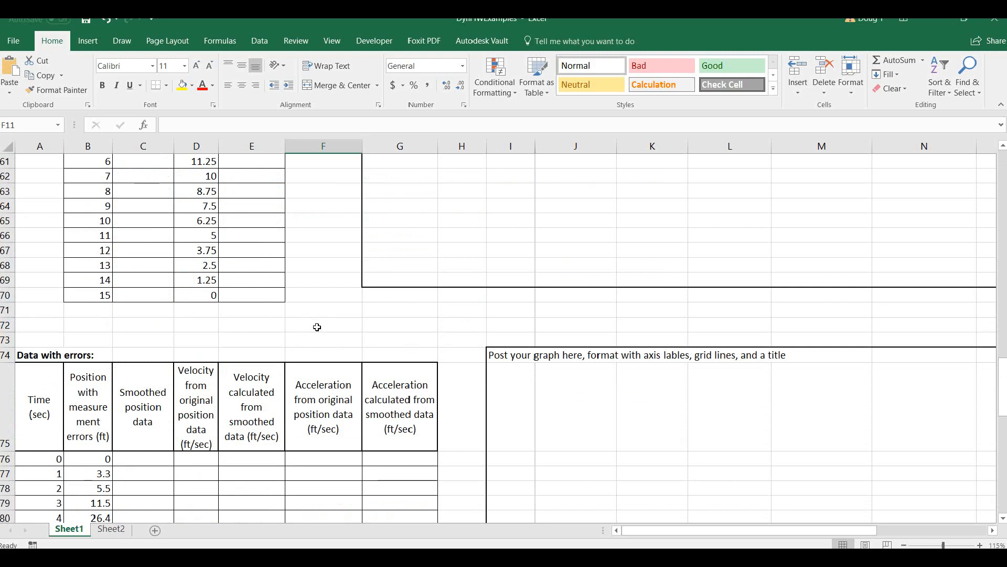
scroll(316, 341, "down", 7)
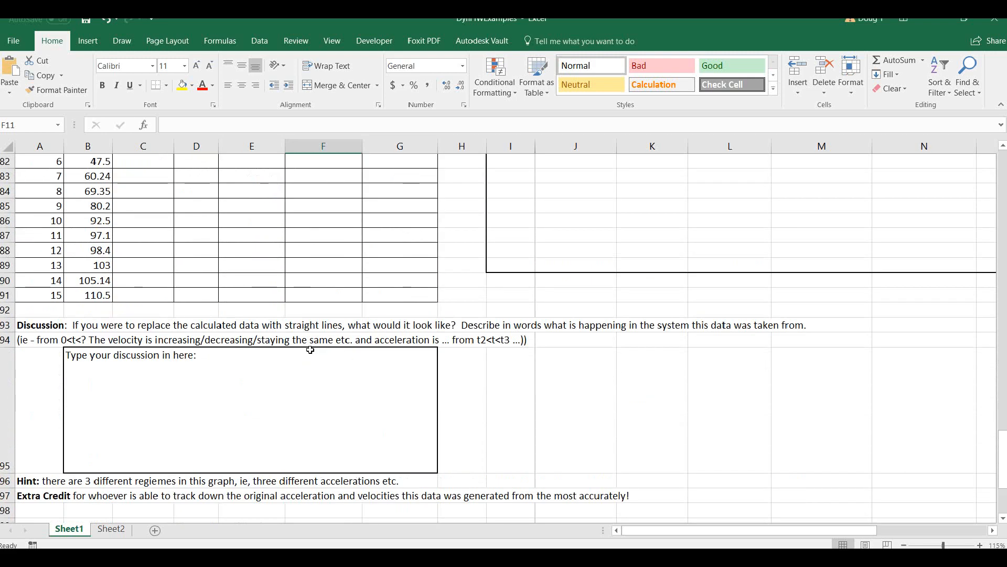
scroll(311, 351, "up", 5)
scroll(310, 350, "up", 15)
scroll(305, 348, "down", 4)
scroll(304, 347, "down", 18)
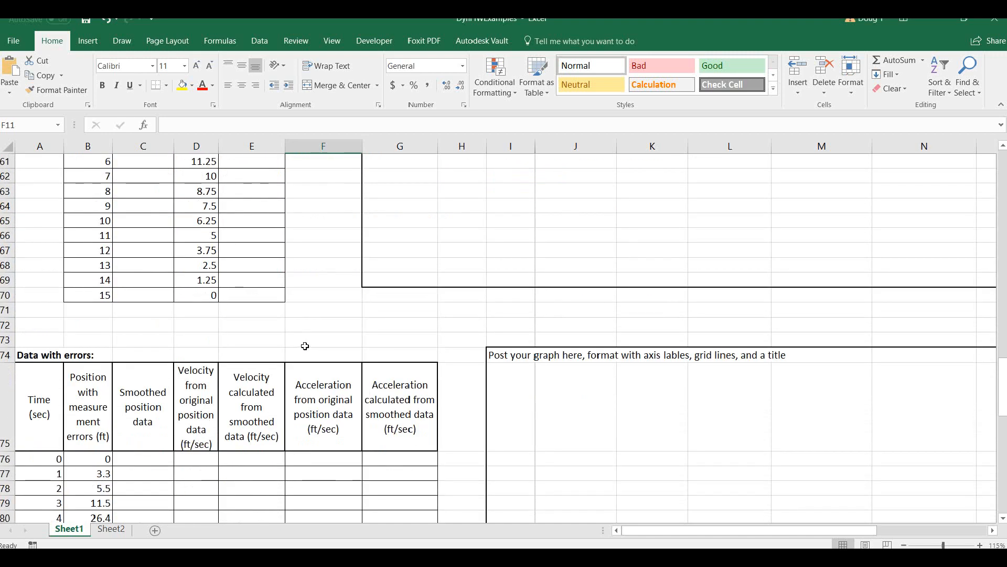
scroll(305, 345, "down", 2)
scroll(305, 346, "up", 1)
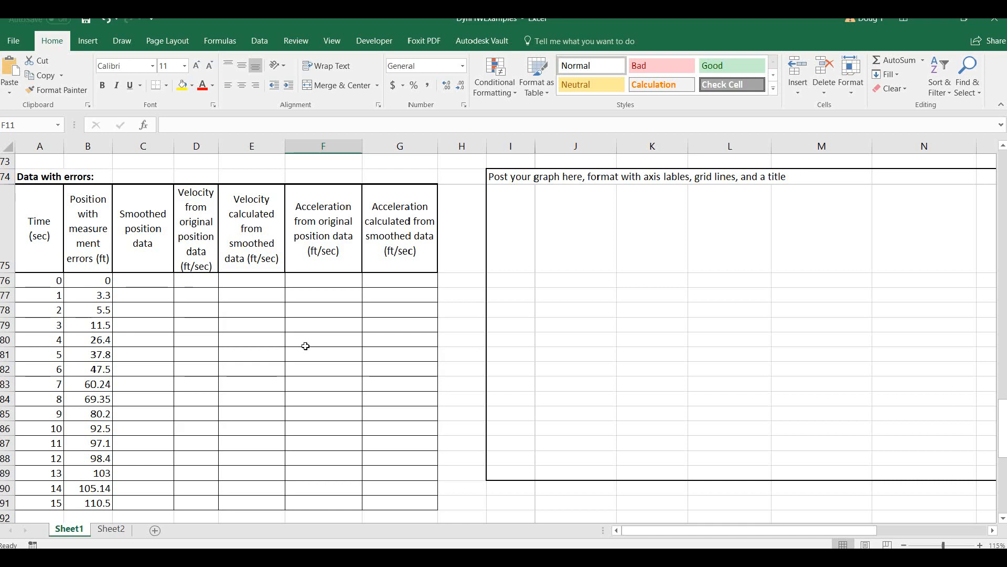
scroll(305, 345, "up", 20)
Move the V1 velocity equation picture beside Table one, spanning columns F to I around row 10.
left_click(312, 324)
left_click(453, 341)
left_click(475, 192)
left_click_drag(475, 192, 434, 316)
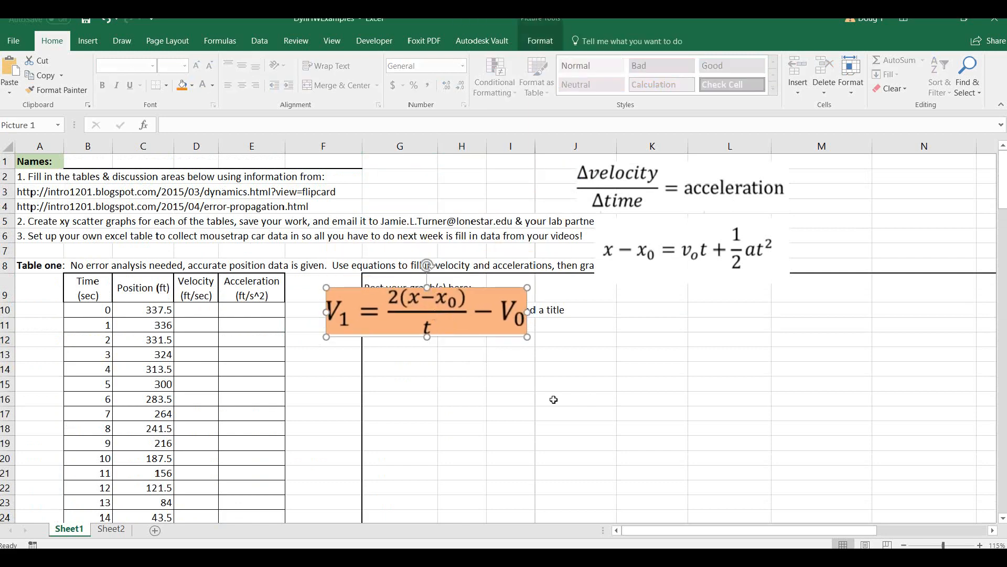
left_click(507, 404)
Highlight the time and position columns of Table one to examine the given data.
scroll(506, 404, "down", 1)
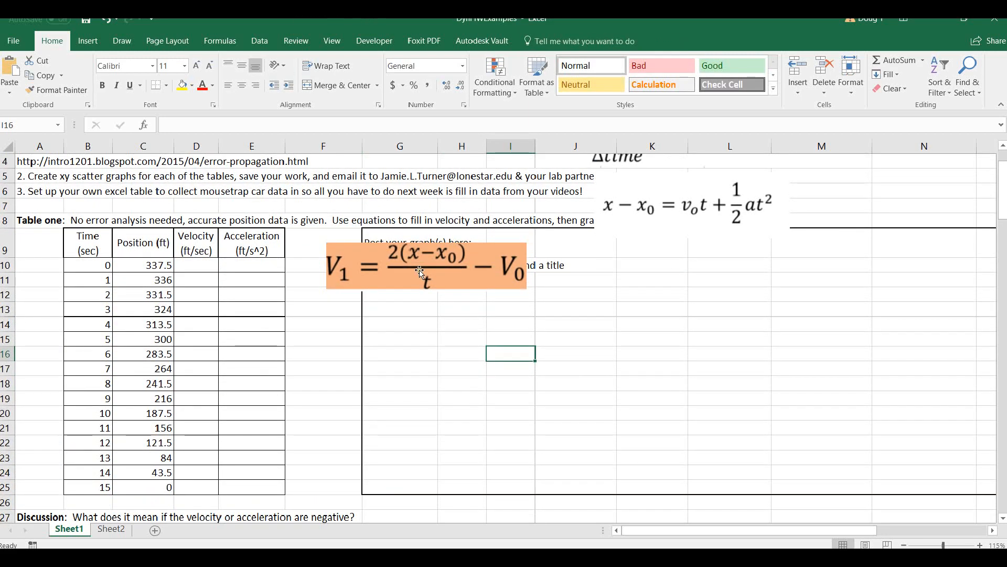
left_click_drag(90, 245, 157, 487)
left_click(259, 294)
left_click(294, 312)
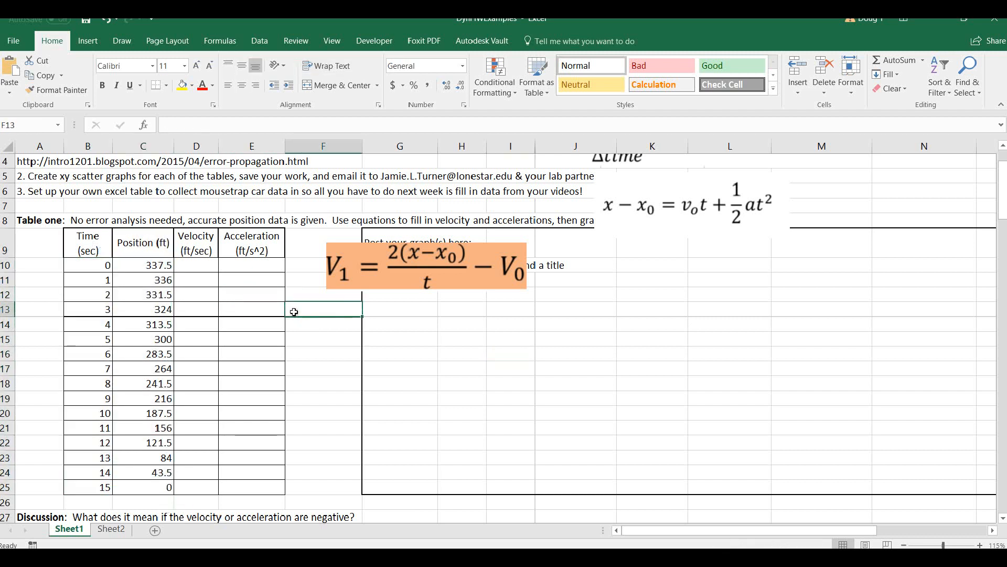
Move the position equation picture to columns L and M around row 11, and the acceleration equation picture just below the V1 equation.
left_click_drag(621, 205, 755, 294)
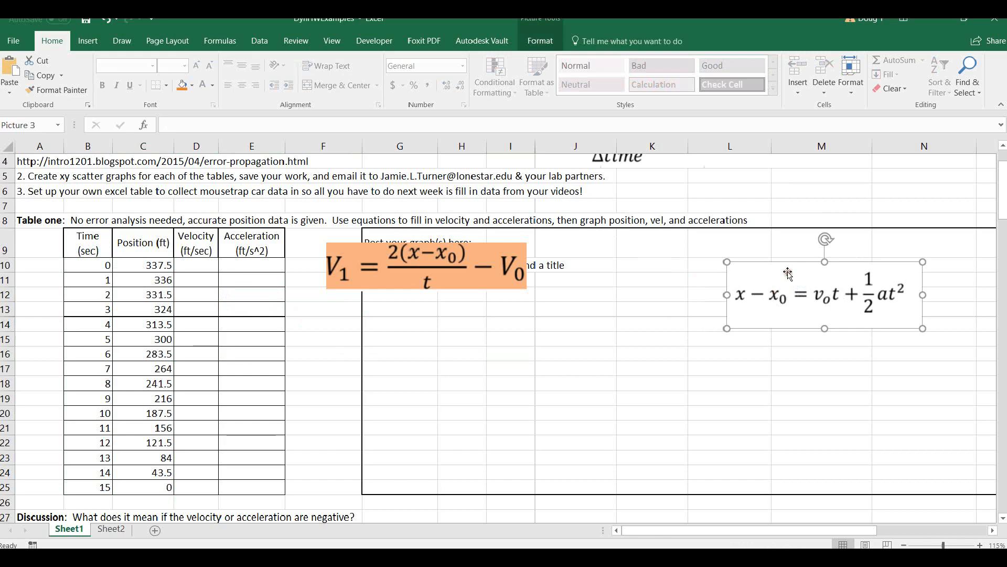
left_click(612, 161)
left_click_drag(612, 161, 377, 360)
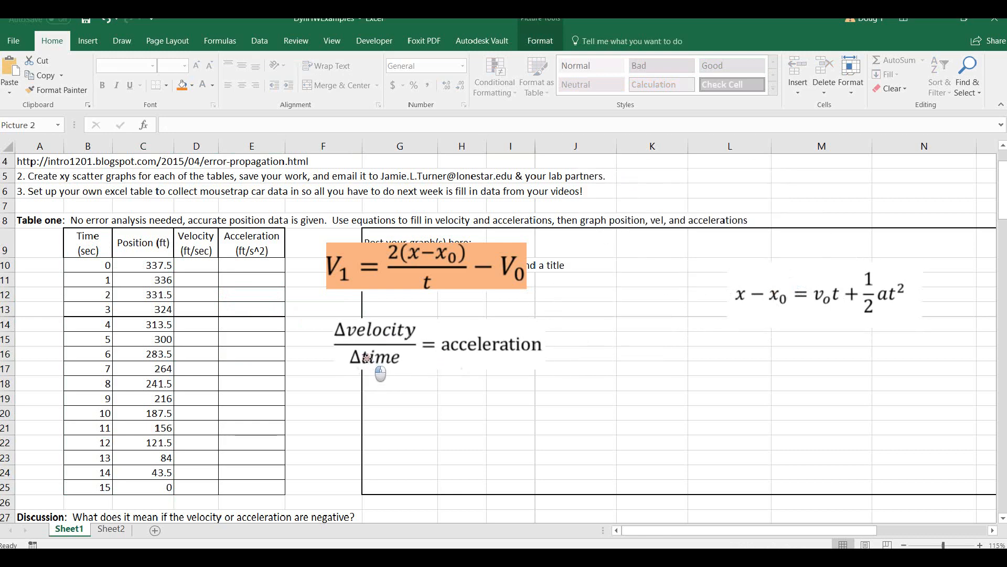
left_click(330, 404)
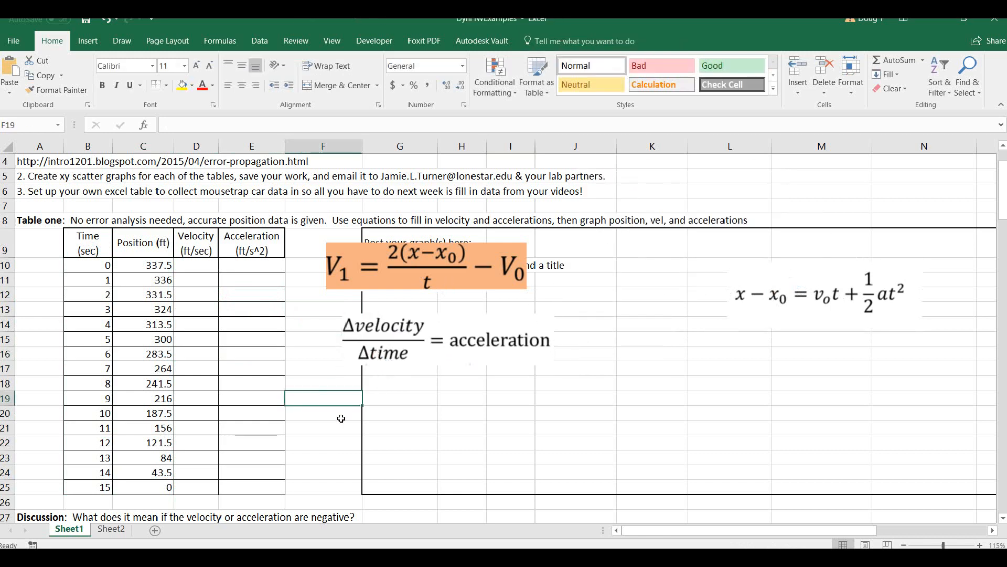
Zoom in on Table one and examine its position values from first to last row, plus the first velocity and acceleration cells.
scroll(341, 419, "up", 3)
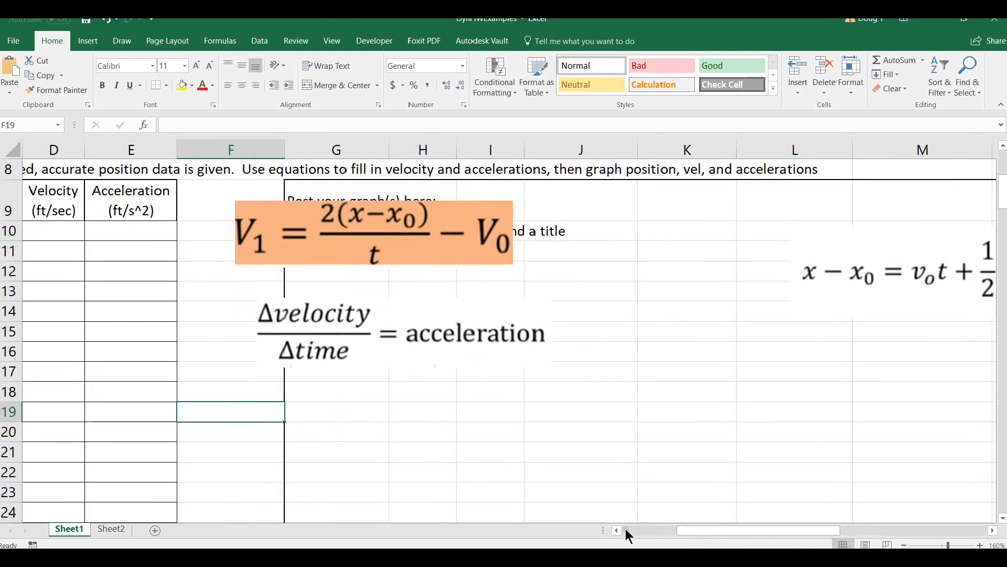
left_click(628, 525)
left_click(628, 526)
left_click(222, 231)
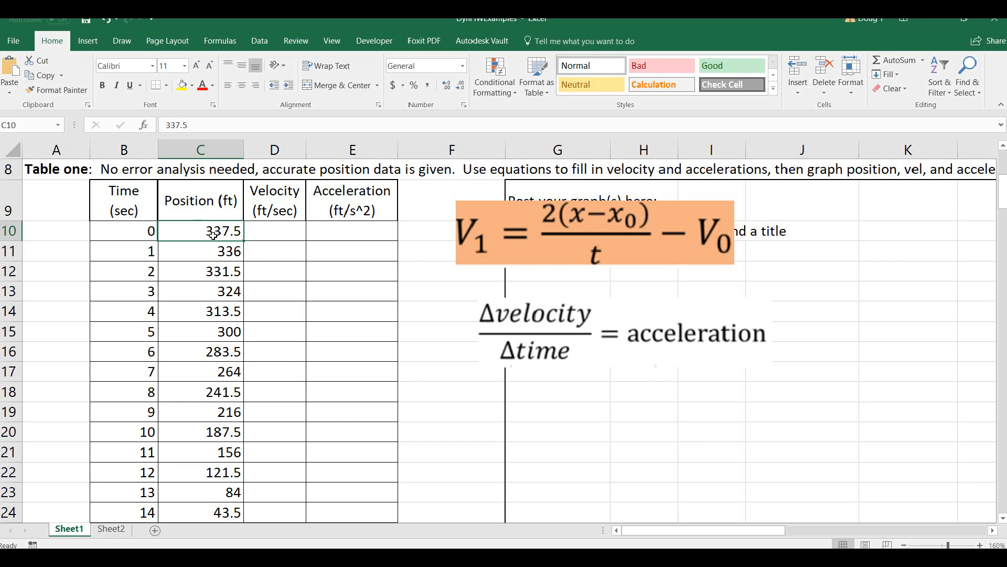
left_click(195, 251)
left_click(207, 290)
left_click(209, 387)
left_click(201, 467)
left_click(203, 514)
scroll(207, 511, "down", 1)
left_click(218, 452)
scroll(218, 453, "up", 2)
left_click(212, 293)
left_click(291, 293)
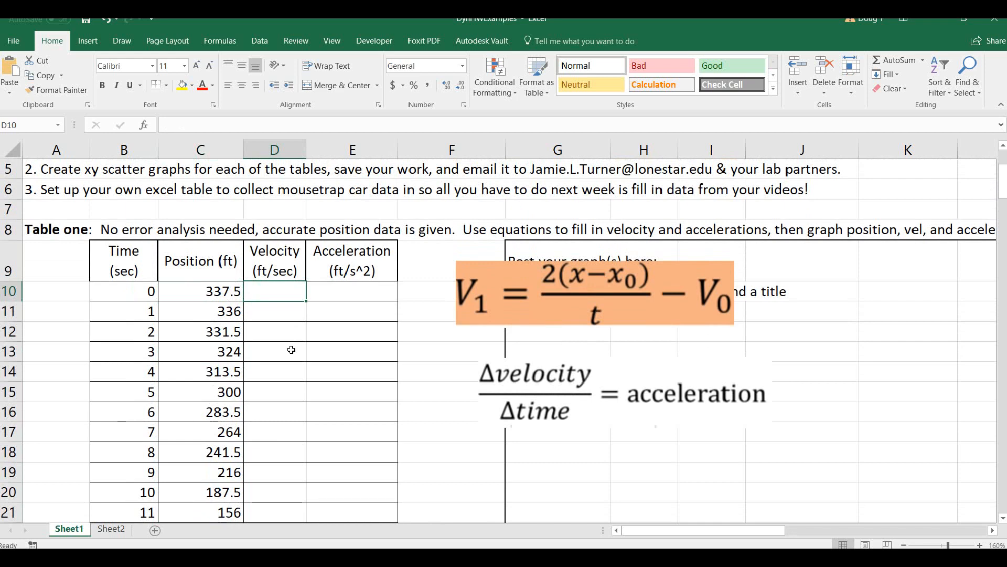
left_click(334, 294)
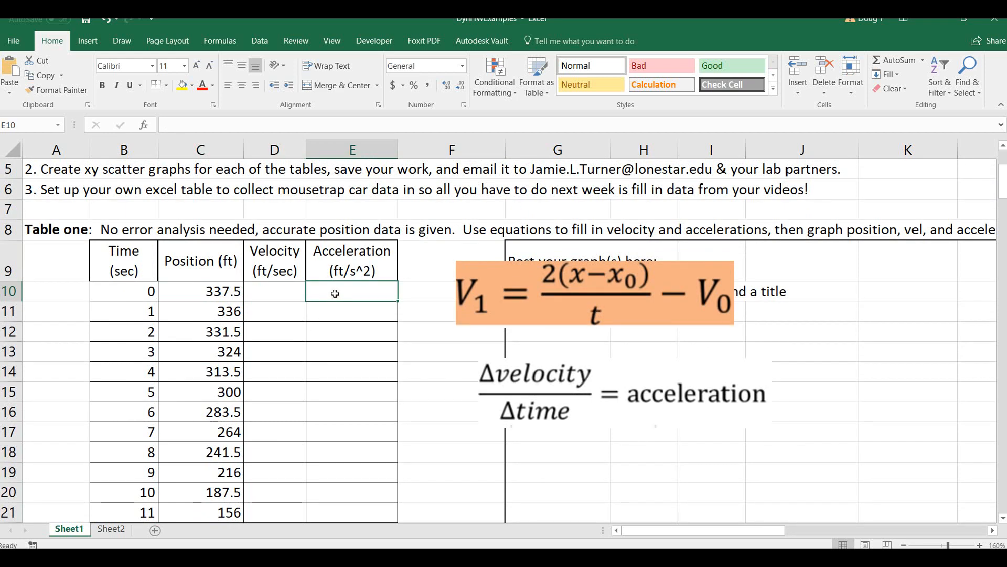
left_click(275, 289)
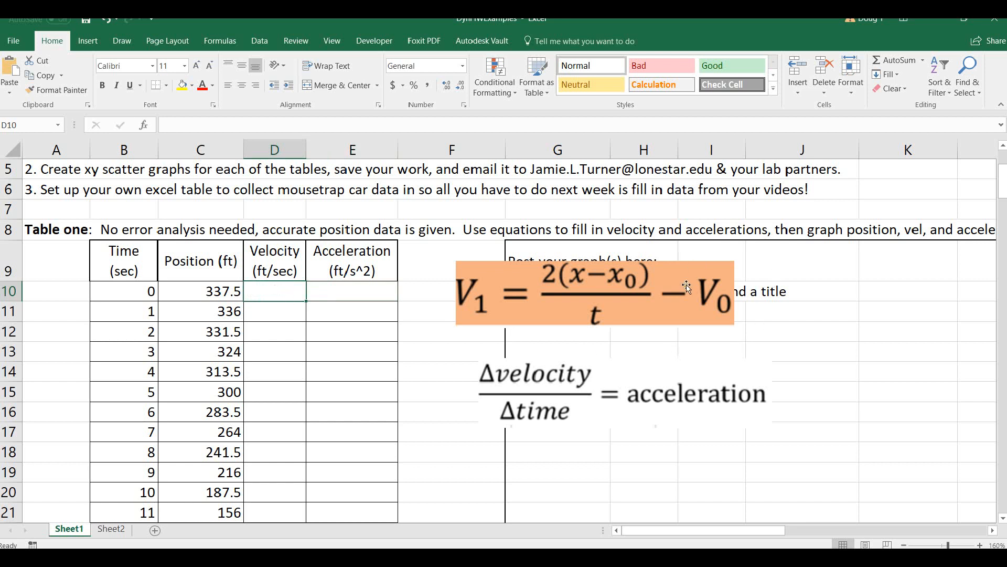
Enter 0 as the velocity at time 0 in cell D10 of Table one.
mouse_move(671, 296)
left_mouse_down()
mouse_move(650, 307)
mouse_move(667, 296)
left_mouse_up()
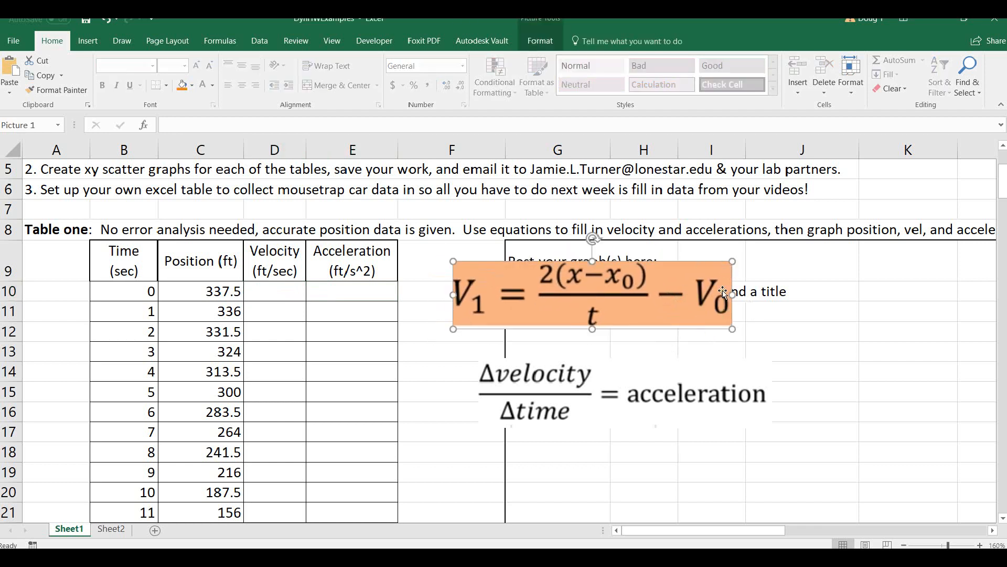
left_click(730, 349)
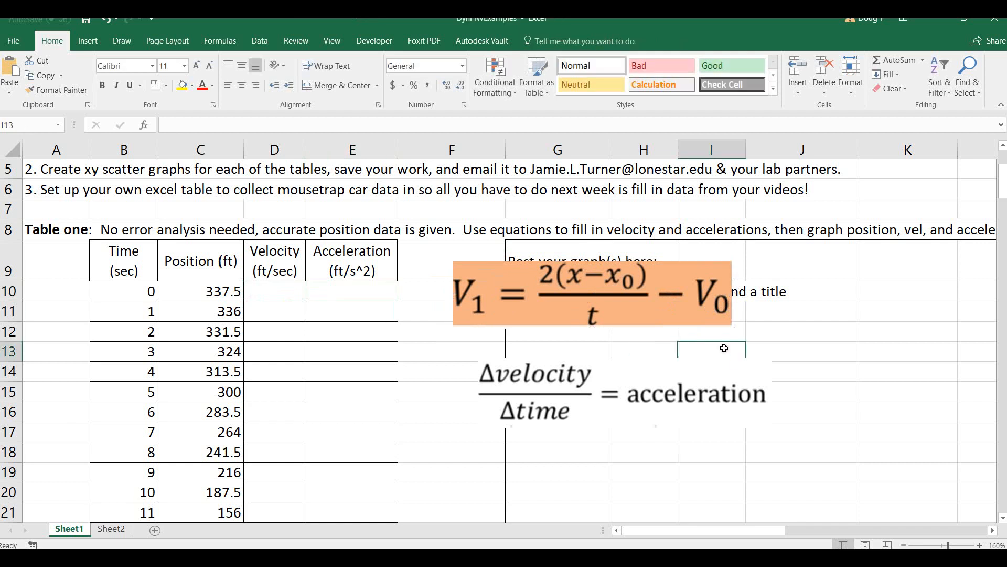
left_click(805, 331)
left_click(279, 293)
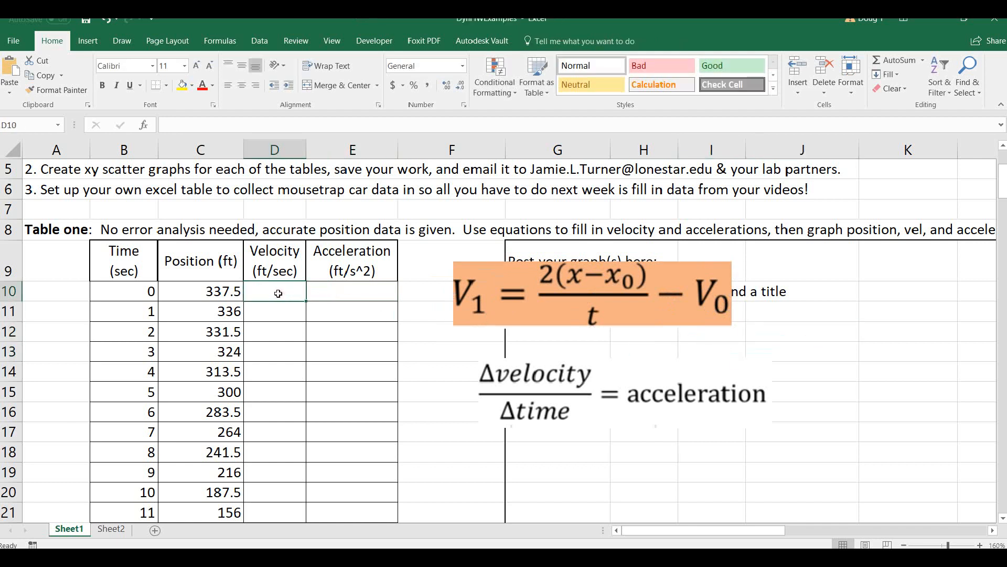
type("0")
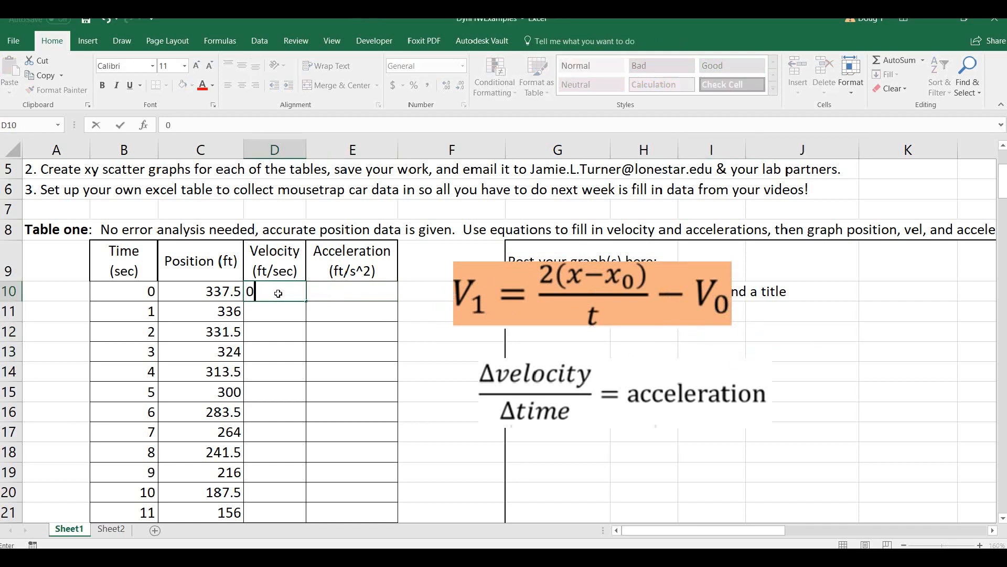
key("Return")
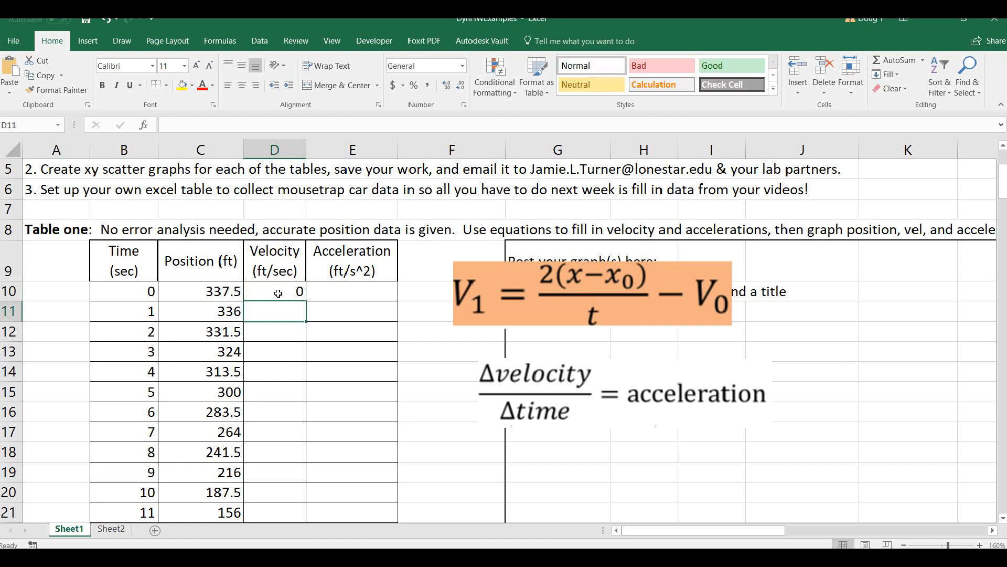
Enter =(2*(C11-C10)/(B11-B10))-D10 in D11 and fill it down the rest of Table one's velocity column.
type("=")
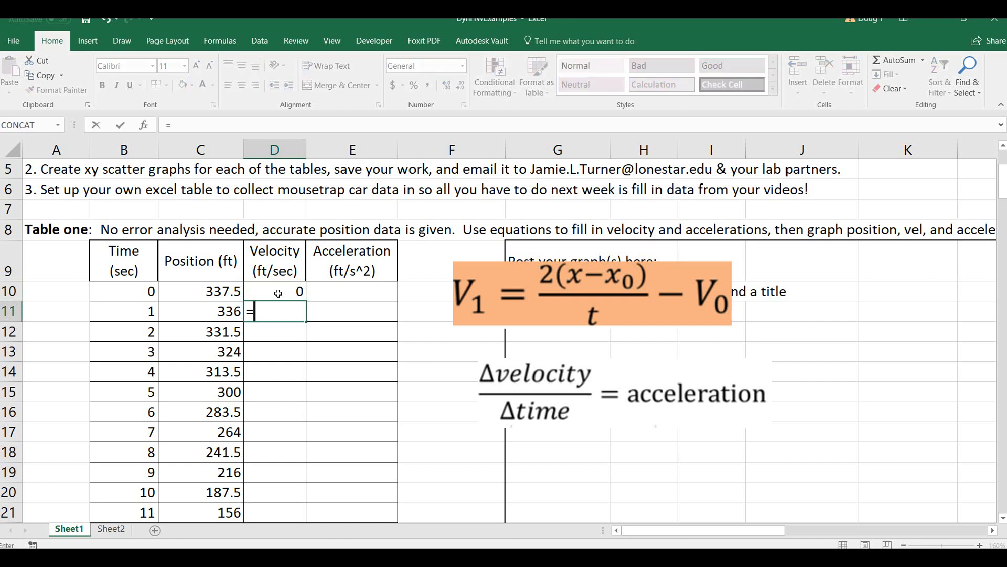
type("(2*(")
left_click(201, 310)
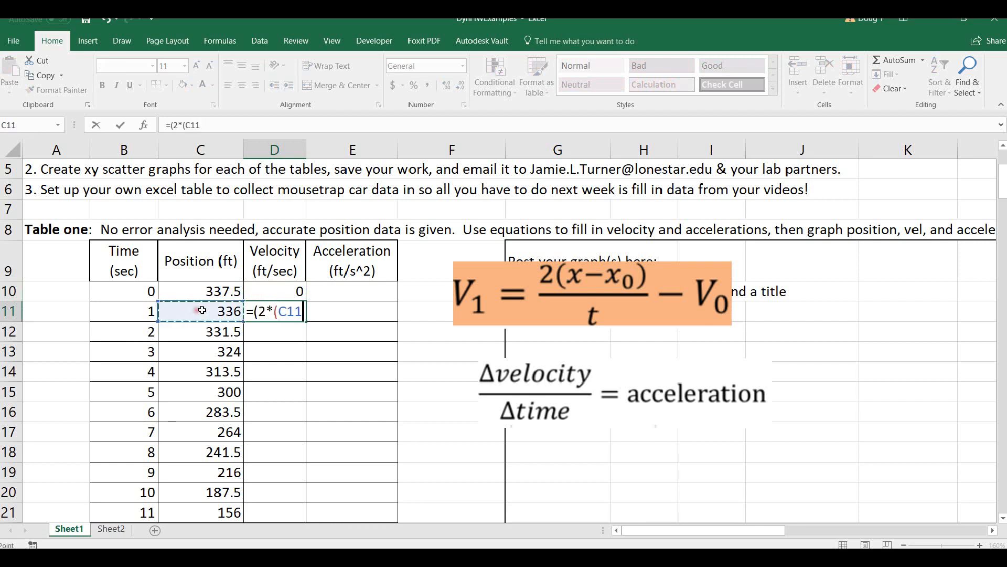
type("-")
left_click(191, 290)
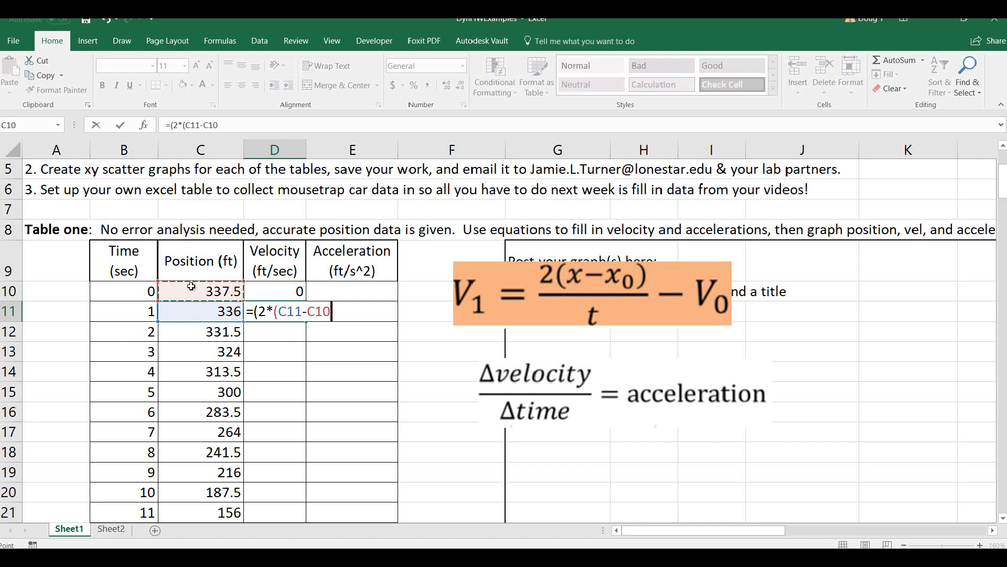
type(")/(")
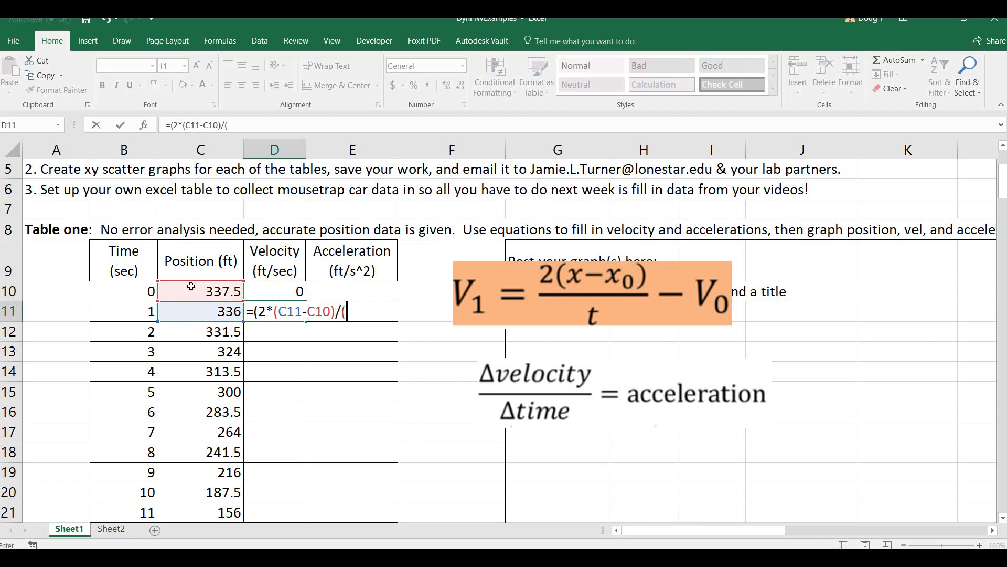
left_click(138, 309)
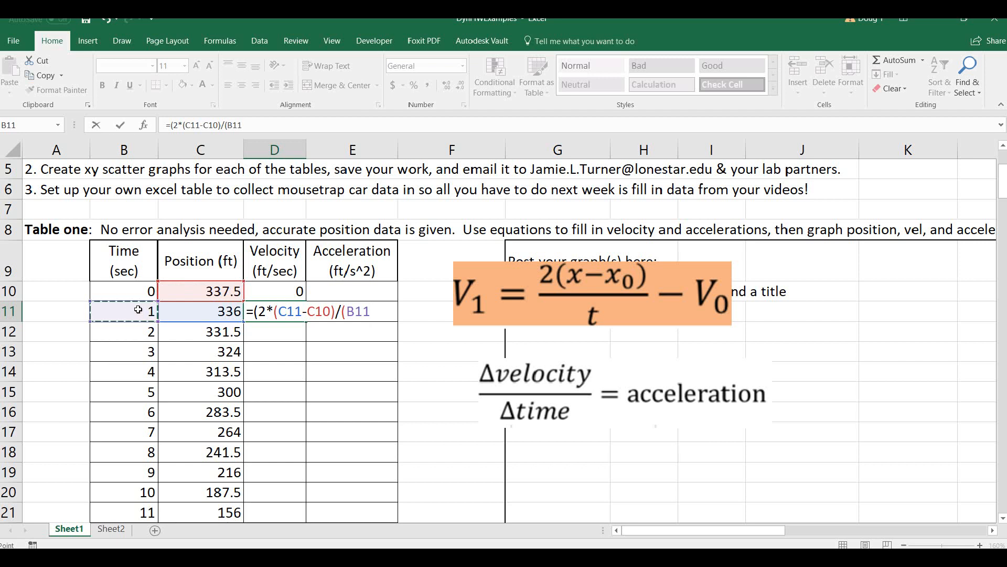
type("-")
left_click(132, 290)
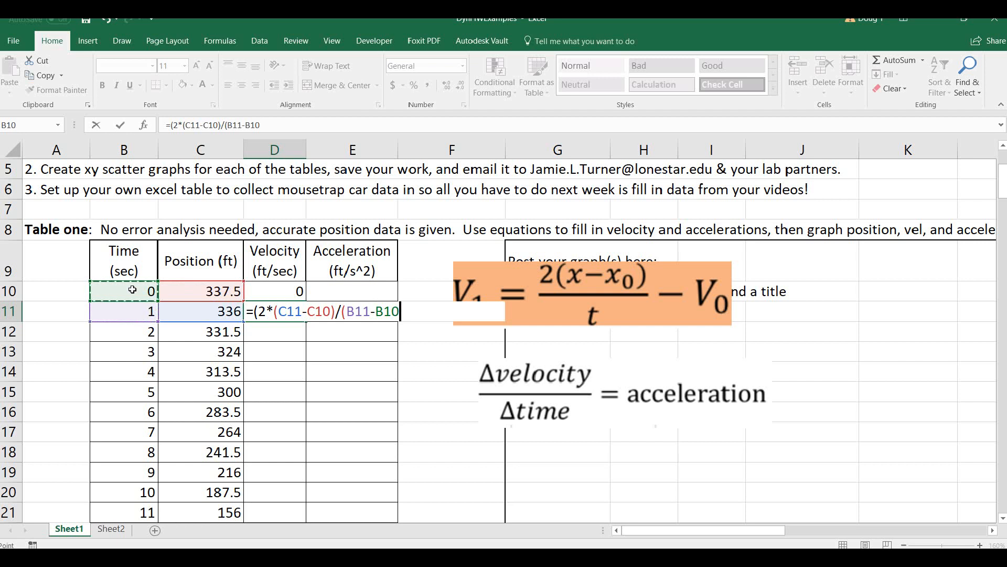
type("))-")
left_click(290, 289)
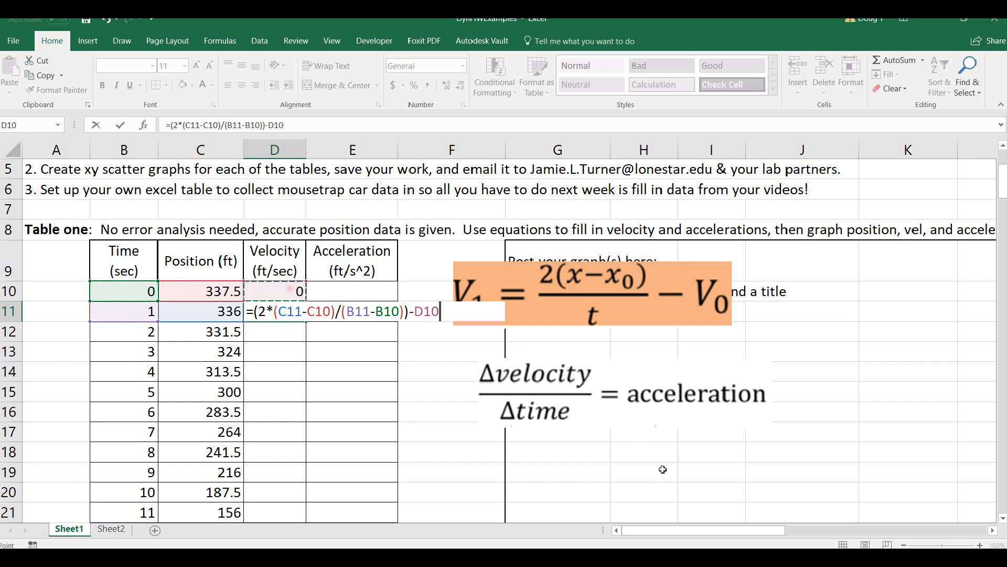
key("Return")
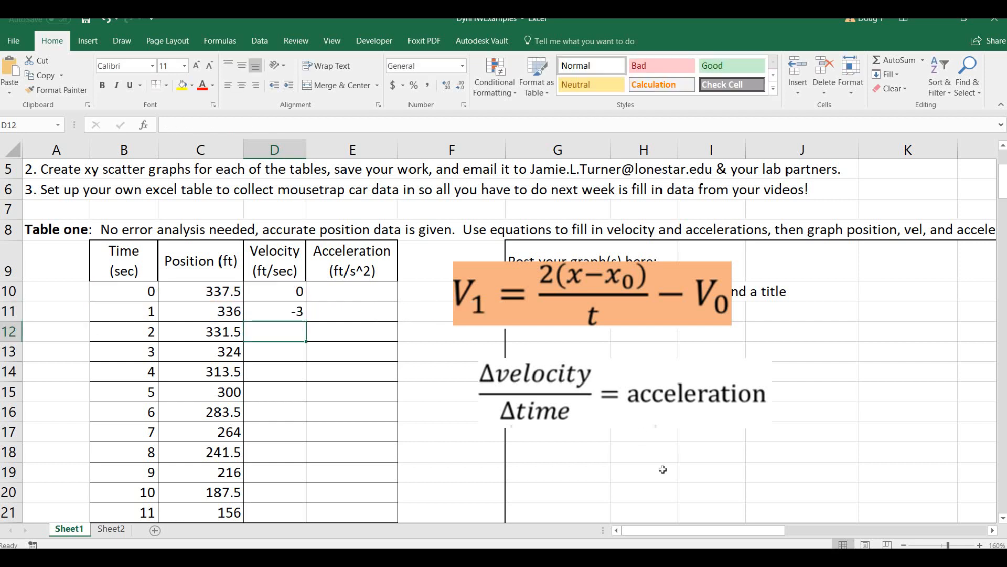
left_click(301, 311)
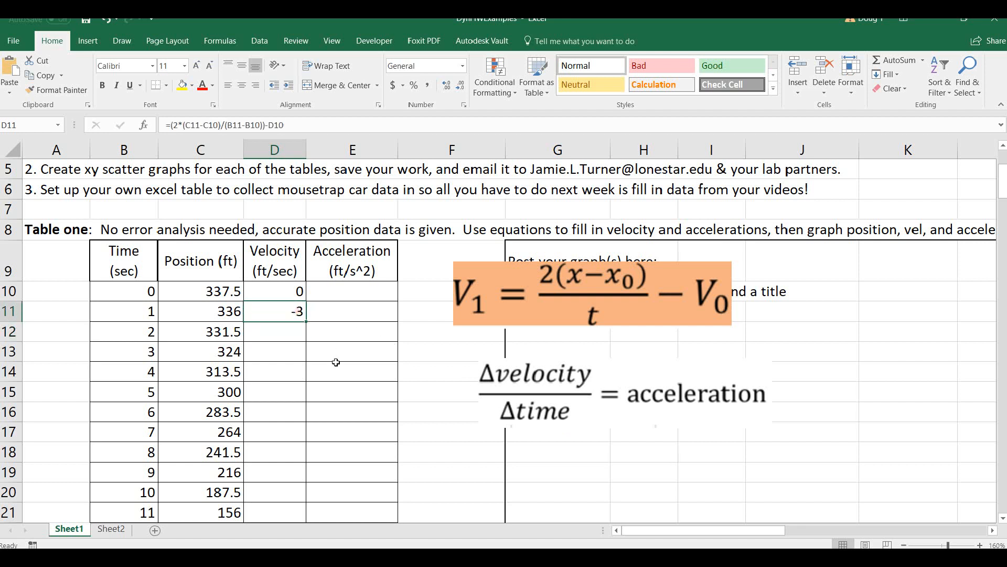
double_click(306, 322)
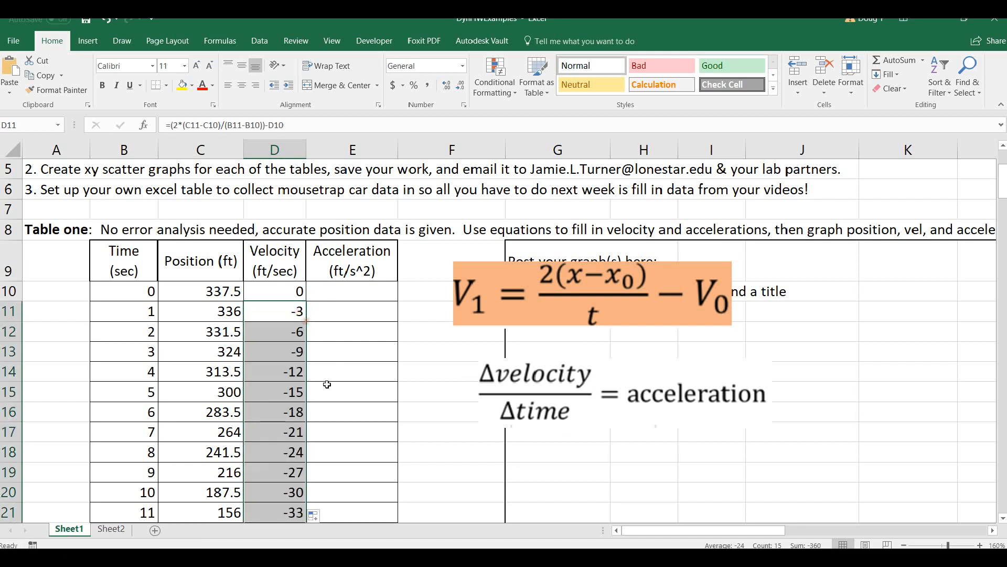
Examine how the position values change down Table one, and check the initial velocity cell D10.
left_click(225, 296)
left_click(221, 311)
left_click(217, 350)
left_click(215, 410)
left_click(211, 428)
left_click(212, 489)
left_click_drag(212, 294, 201, 362)
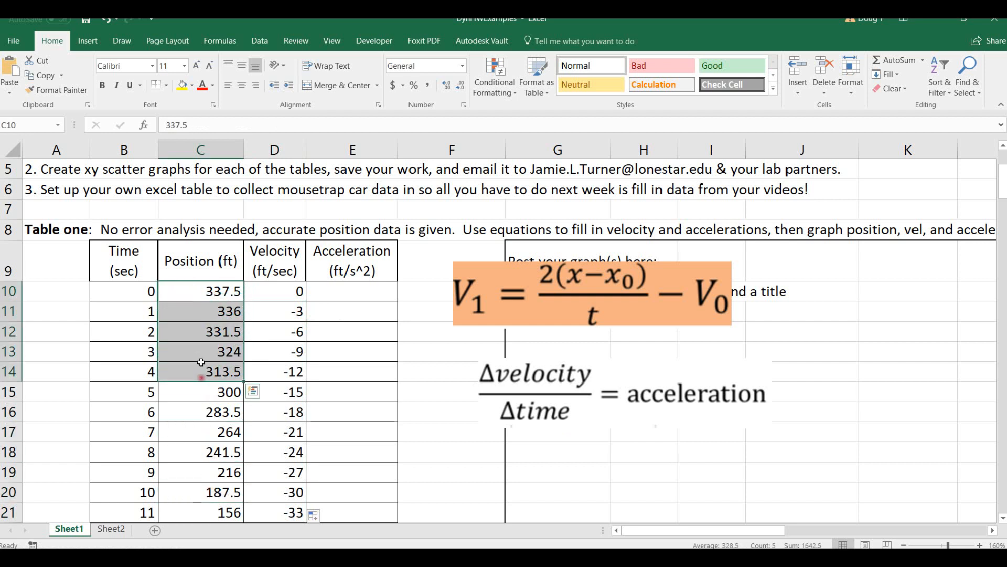
left_click(201, 291)
left_click_drag(206, 294, 204, 475)
left_click(209, 412)
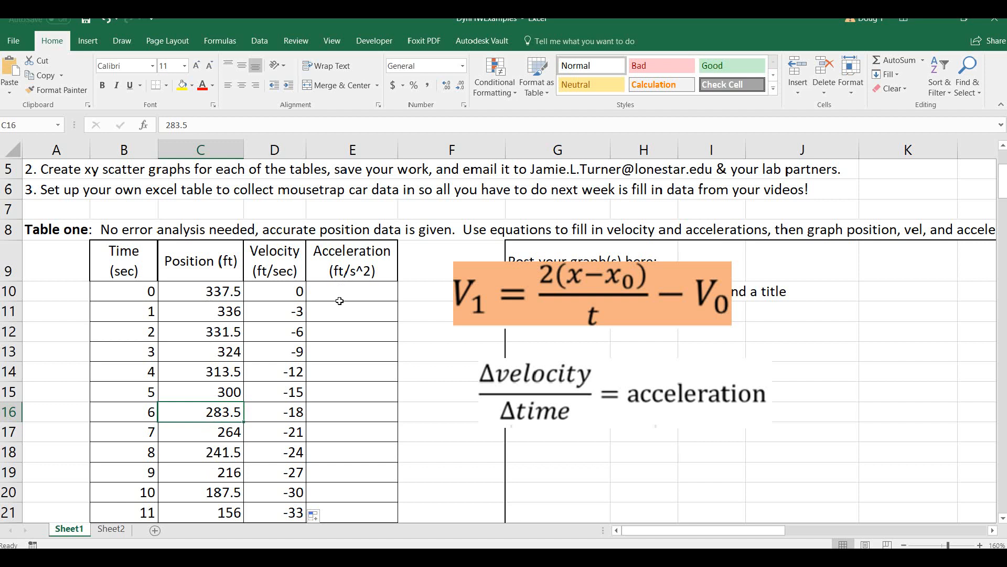
left_click(278, 292)
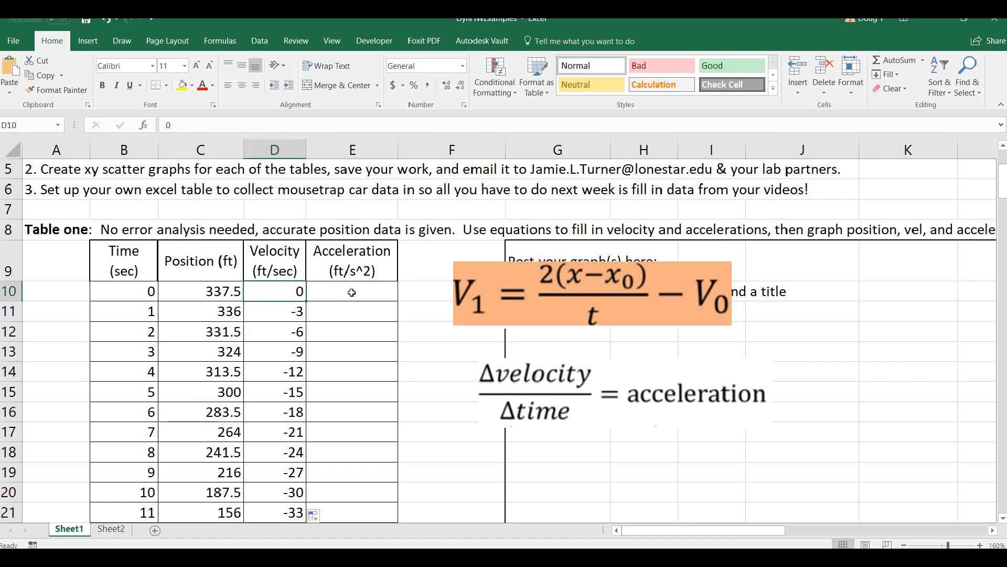
Enter =(D11-D10)/(B11-B10) in cell E11 as Table one's first acceleration formula.
left_click(353, 311)
left_click(344, 287)
left_click(354, 311)
left_click_drag(551, 412, 528, 401)
left_click(348, 310)
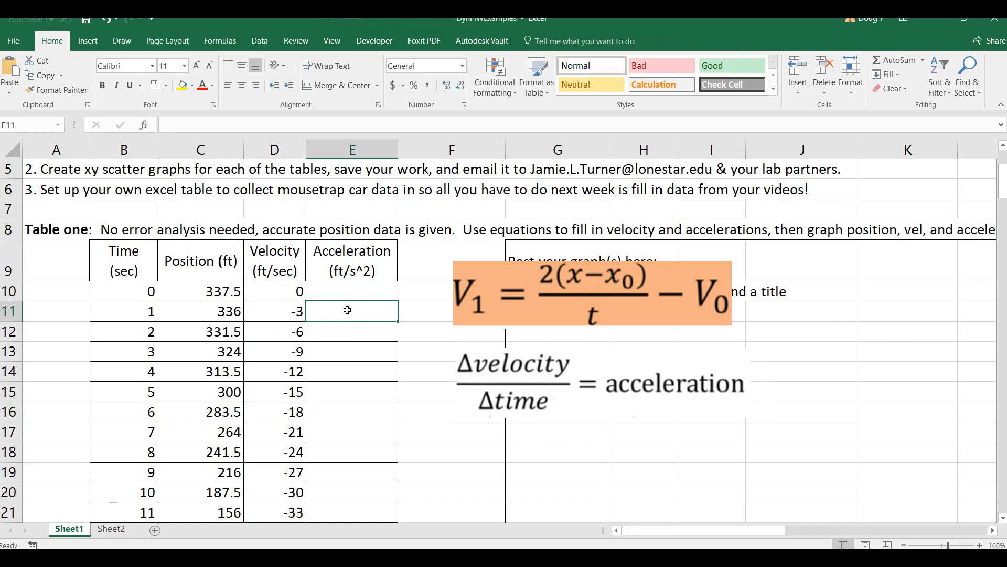
type("=(")
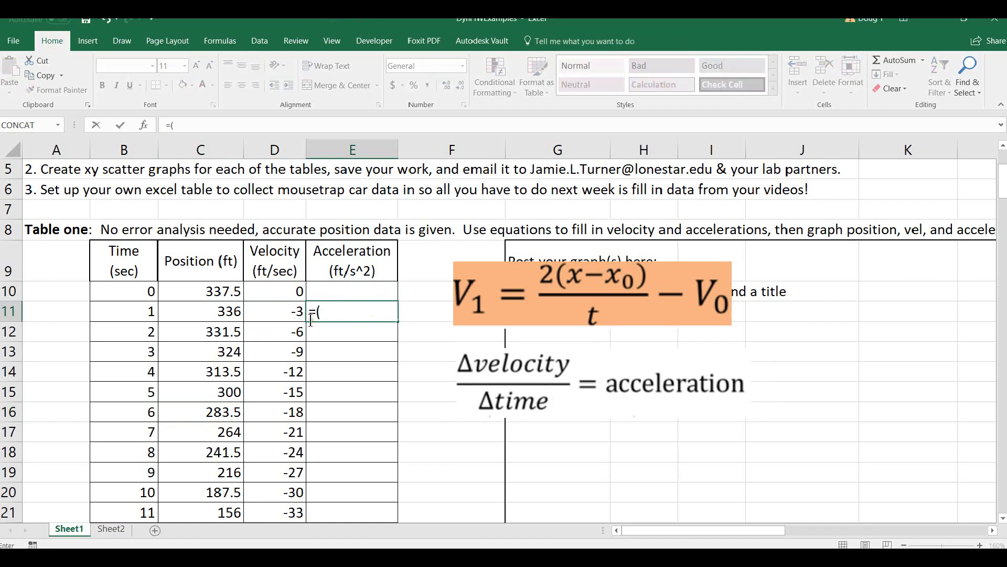
left_click(291, 311)
type("-")
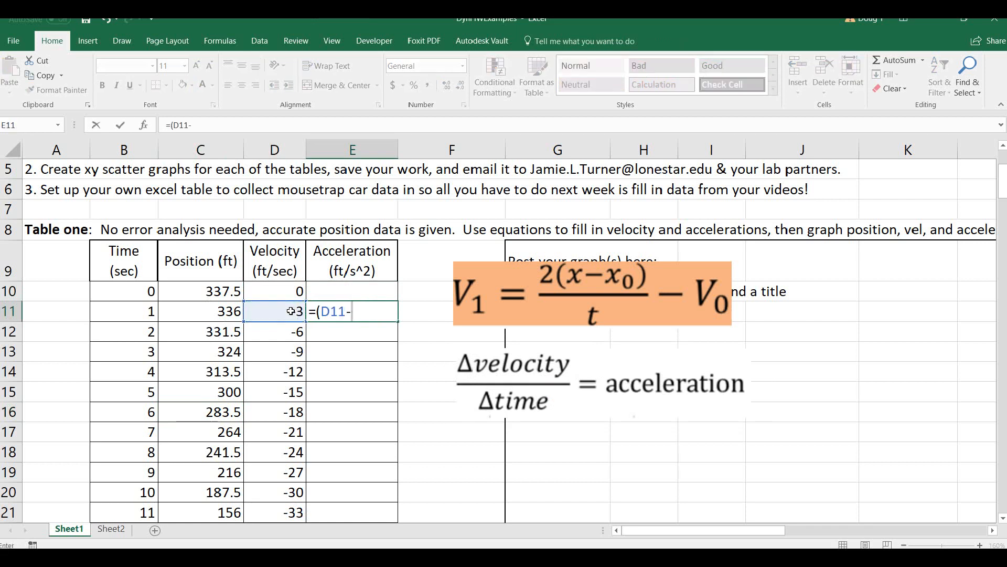
left_click(281, 295)
type("(")
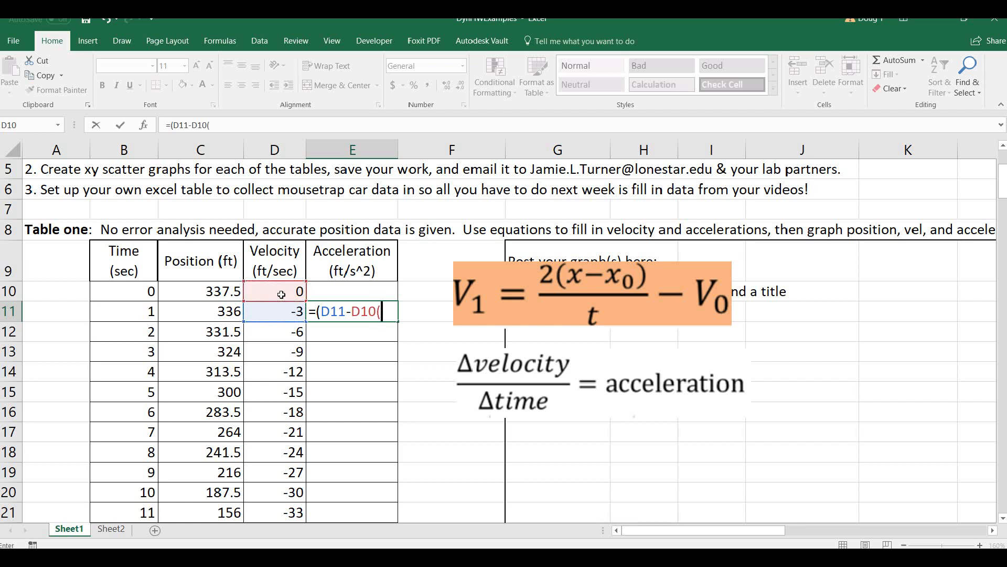
key("BackSpace")
type(")/(")
left_click(132, 311)
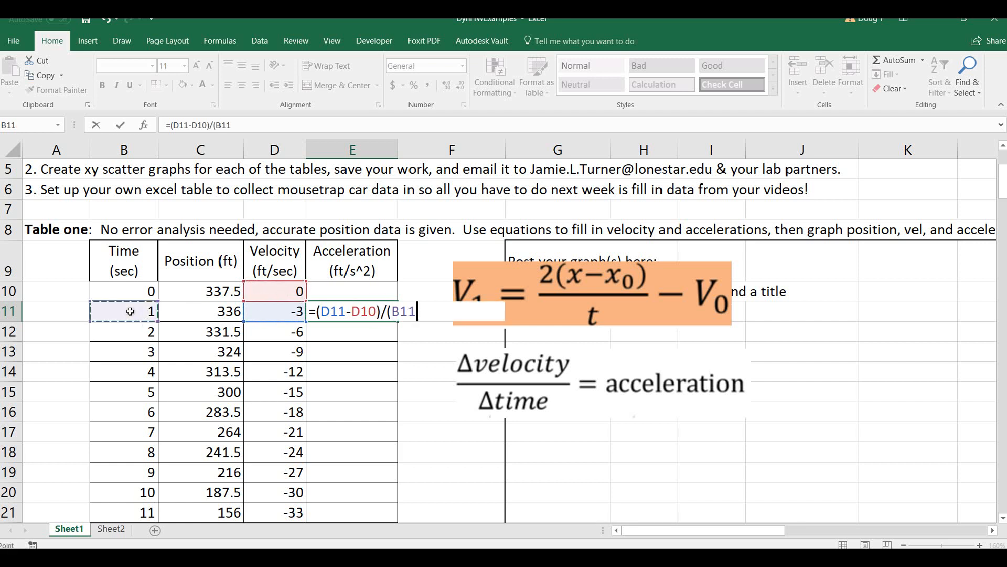
type("-")
left_click(121, 291)
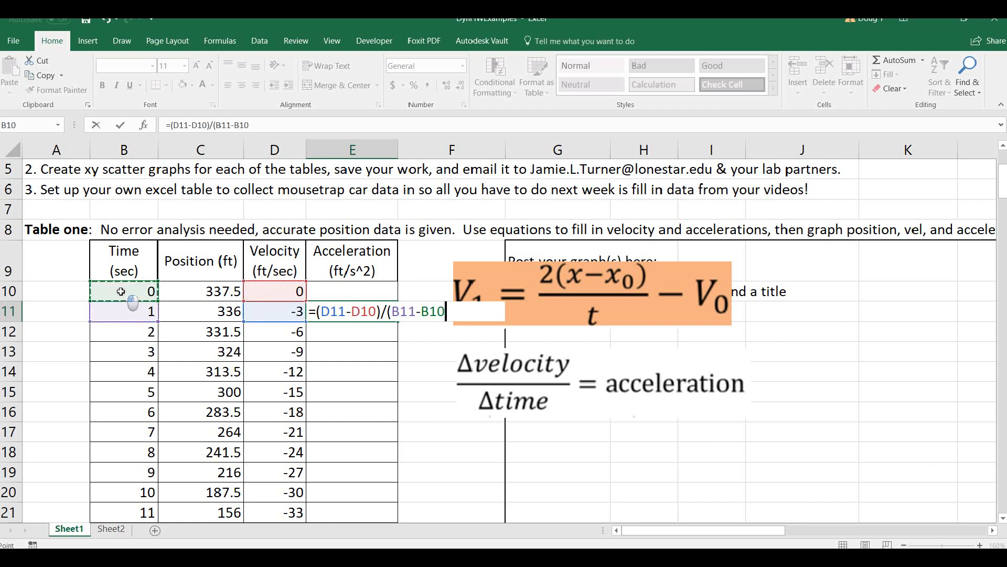
type(")")
key("Return")
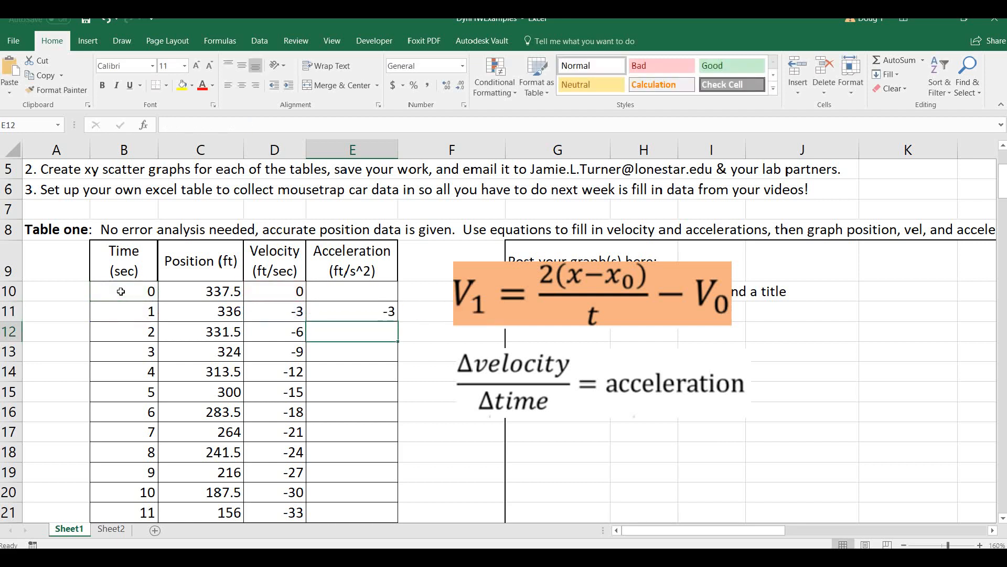
Fill the acceleration formula from E11 down the rest of Table one's acceleration column.
left_click(382, 312)
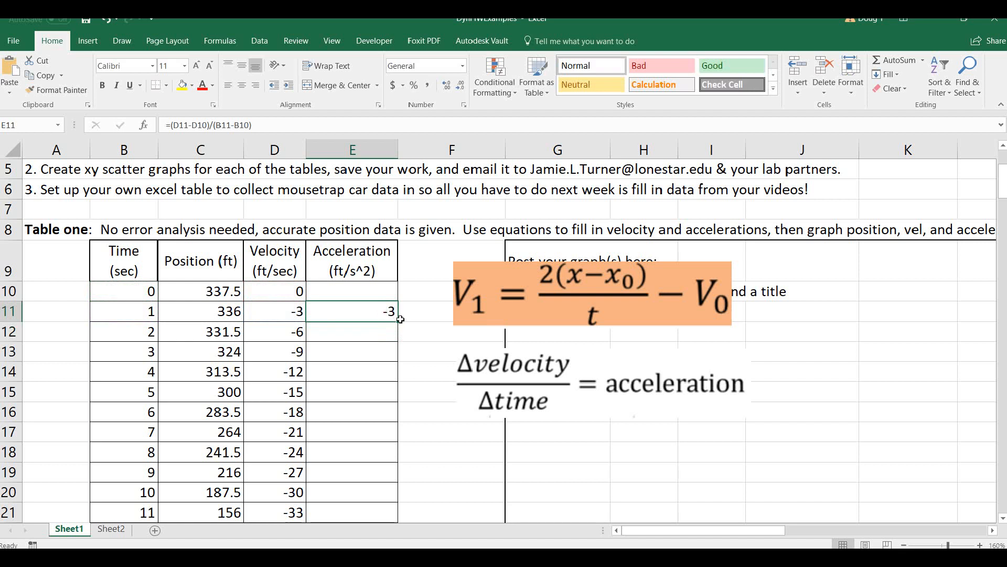
double_click(398, 320)
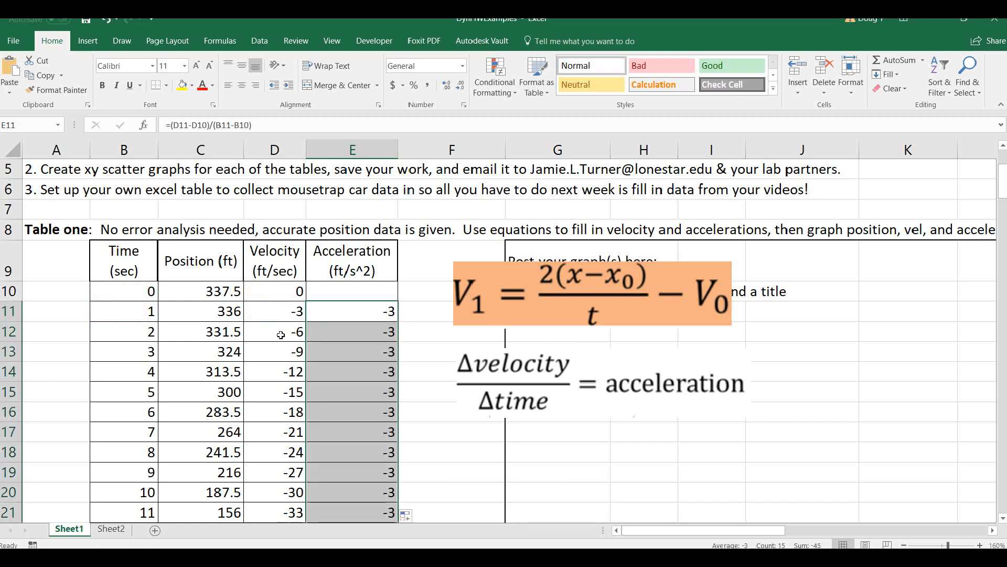
left_click(383, 436)
scroll(383, 437, "down", 3)
scroll(383, 436, "up", 3)
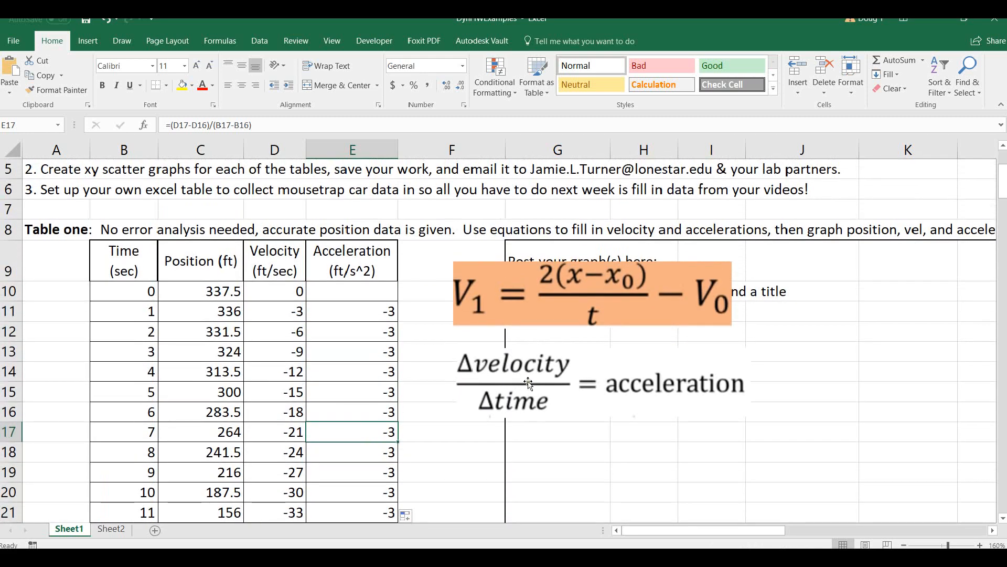
Move the three equation pictures out of the graph box and line them up side by side above it.
scroll(519, 385, "down", 5)
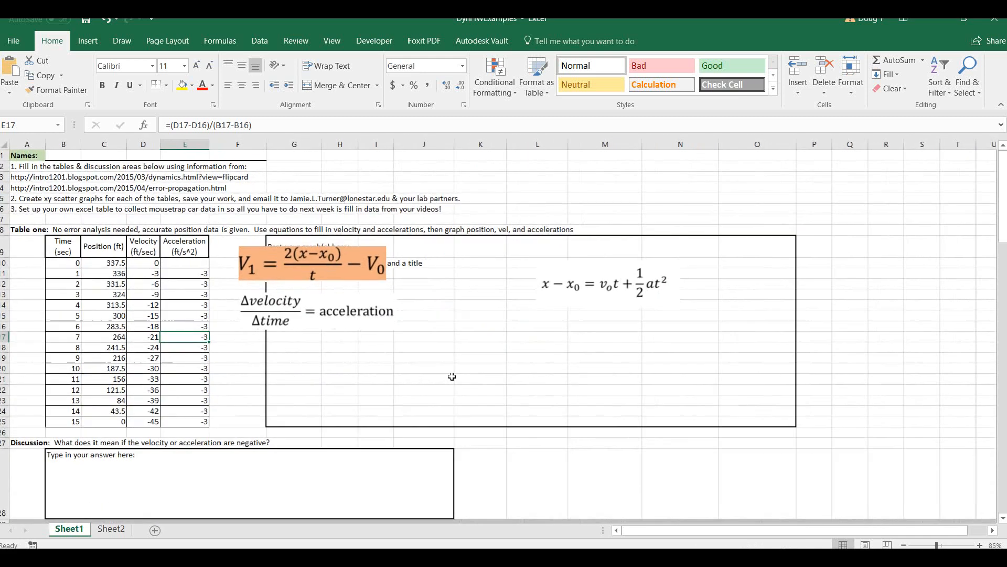
left_click_drag(331, 275, 397, 198)
left_click_drag(303, 307, 536, 183)
left_click_drag(589, 284, 683, 190)
left_click(474, 298)
Insert a scatter chart with smooth lines and markers from B9:C25 and fit it narrowed at the left end of the graph box.
left_click_drag(57, 247, 118, 421)
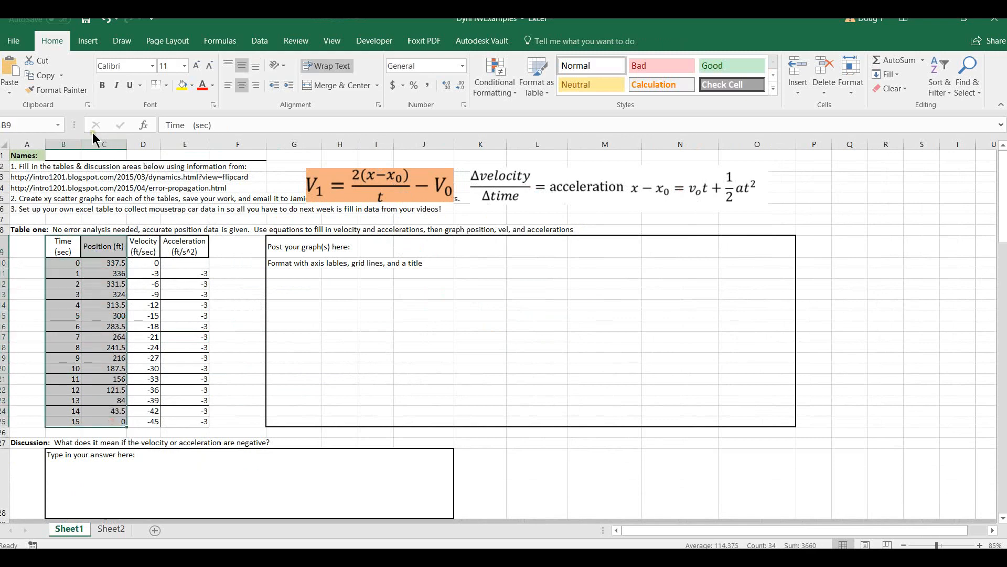
left_click(86, 41)
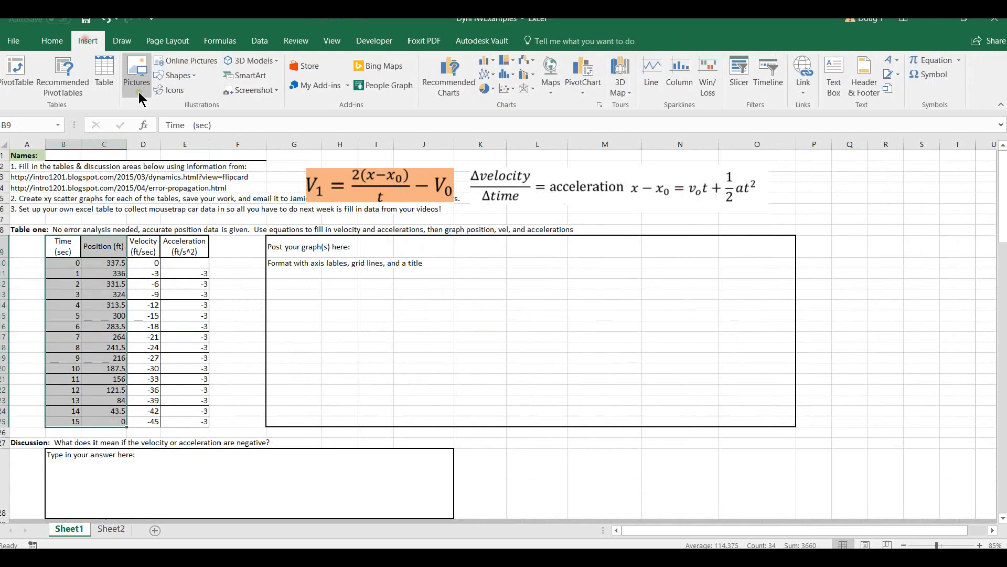
left_click(508, 90)
left_click(554, 135)
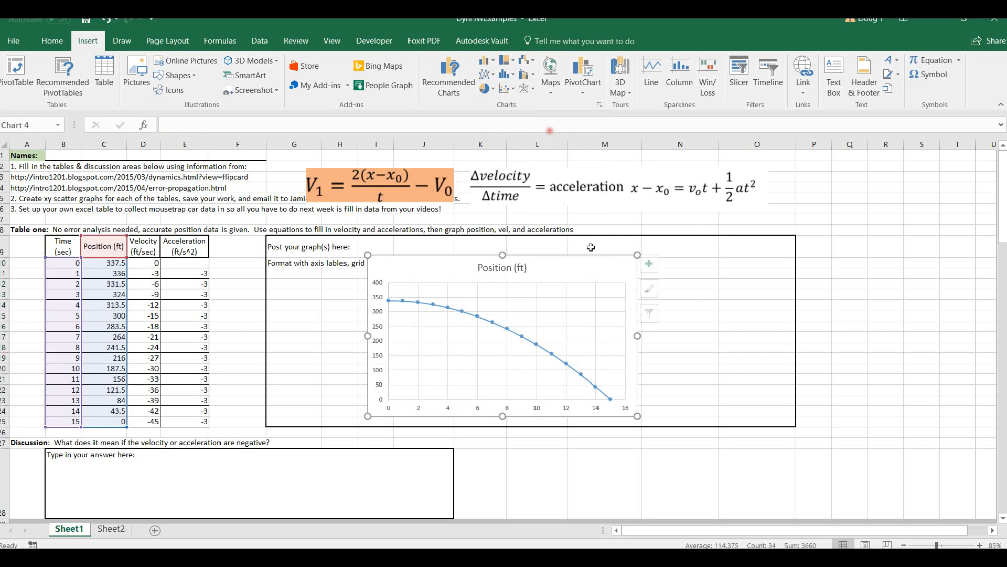
left_click_drag(564, 263, 477, 265)
left_click_drag(546, 330, 495, 341)
left_click(604, 315)
Insert a scatter chart with smooth lines and markers of velocity against time from B9:B25 and D9:D25.
left_click_drag(62, 246, 60, 421)
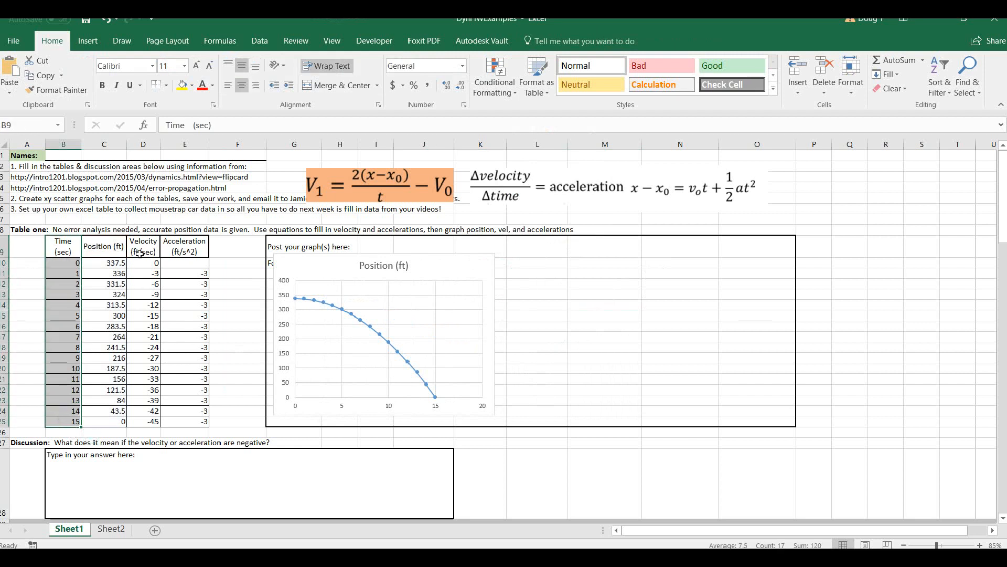
left_click_drag(146, 244, 155, 423)
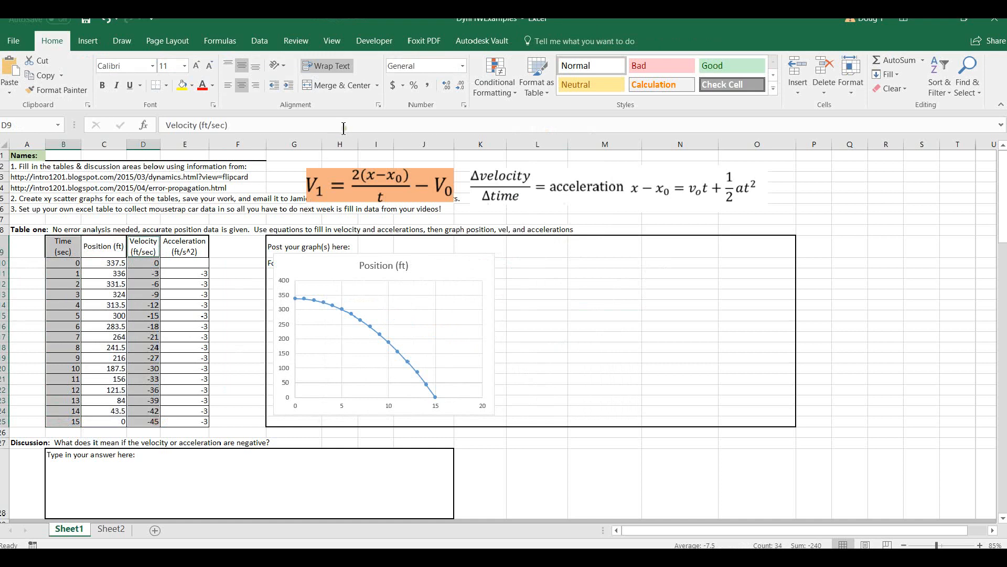
left_click(87, 41)
left_click(506, 88)
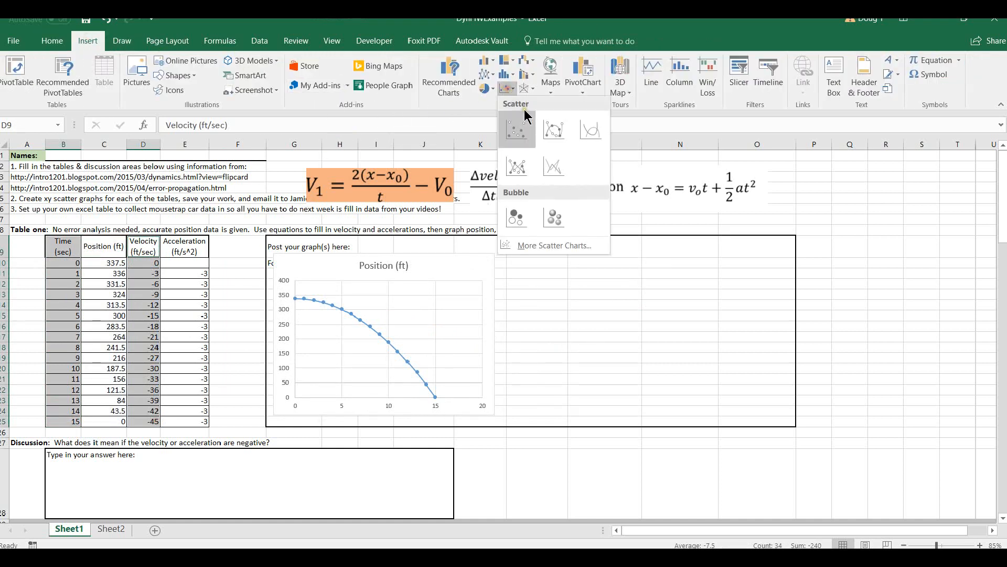
left_click(554, 130)
Narrow the velocity chart and place it beside the position chart inside the graph box.
left_click_drag(406, 262, 494, 259)
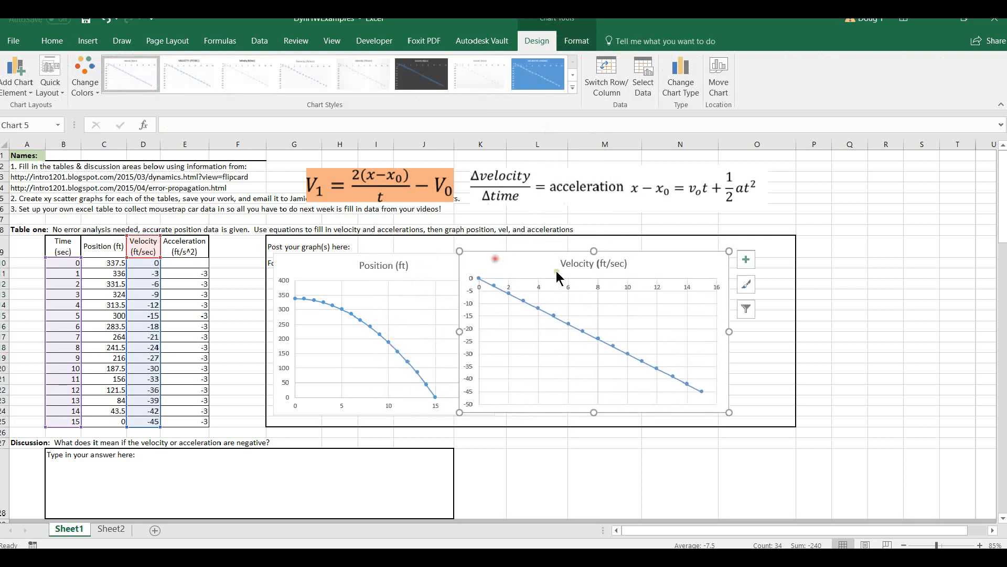
left_click_drag(728, 331, 676, 332)
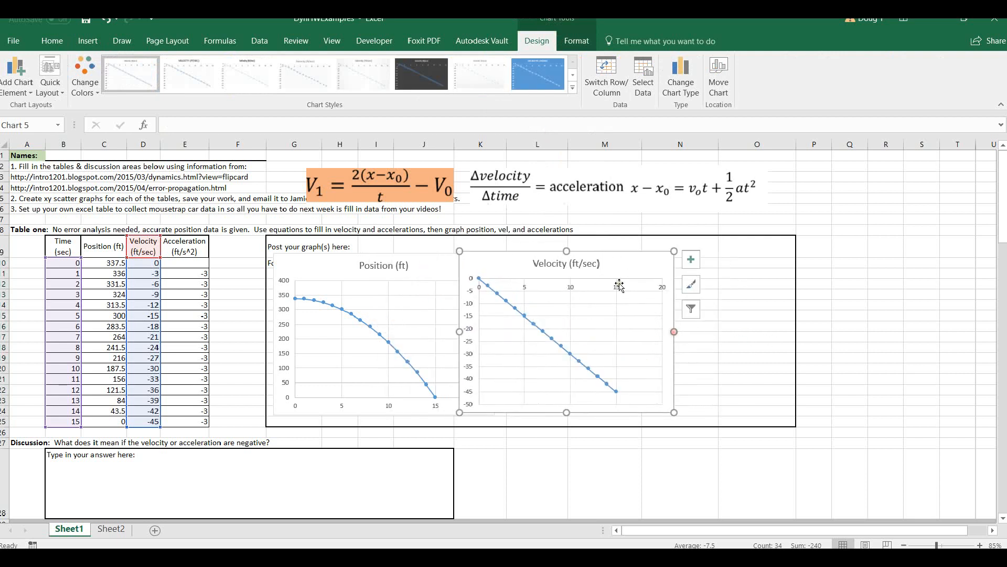
left_click_drag(624, 262, 663, 262)
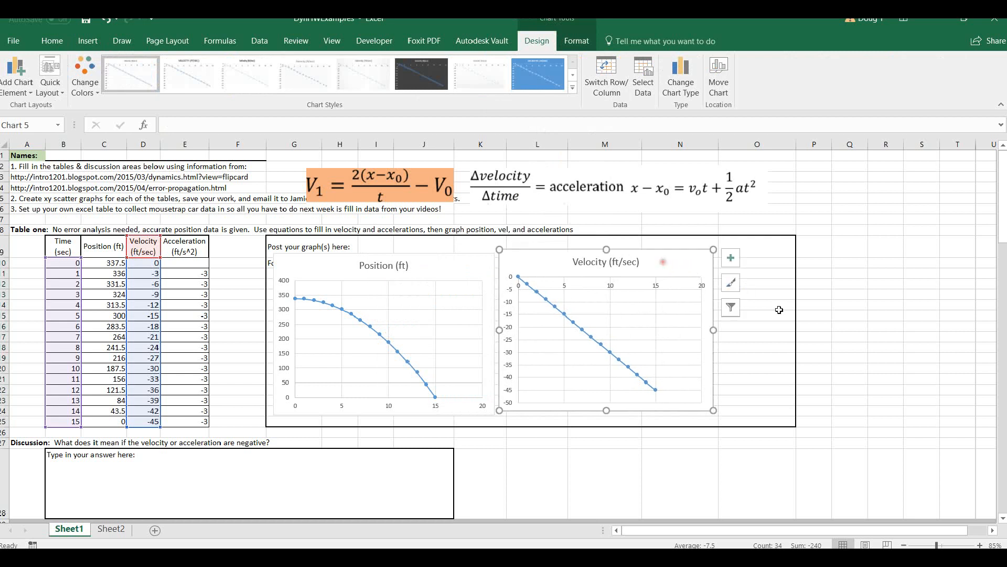
left_click(777, 313)
Insert a smooth-line scatter chart with markers of acceleration against time and fit it narrowed at the right end of the graph box.
left_click_drag(74, 248, 64, 422)
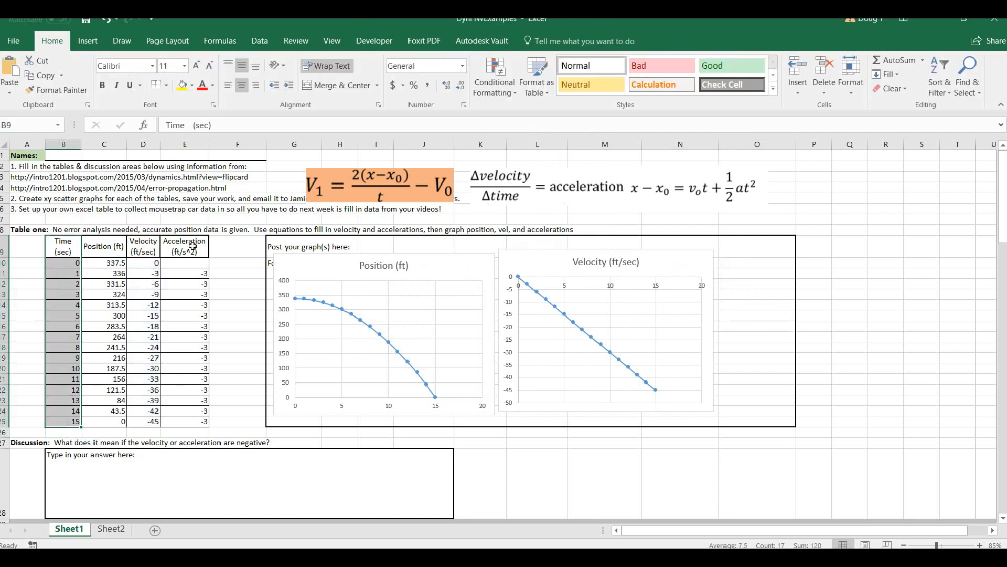
left_click_drag(193, 246, 199, 421, "ctrl")
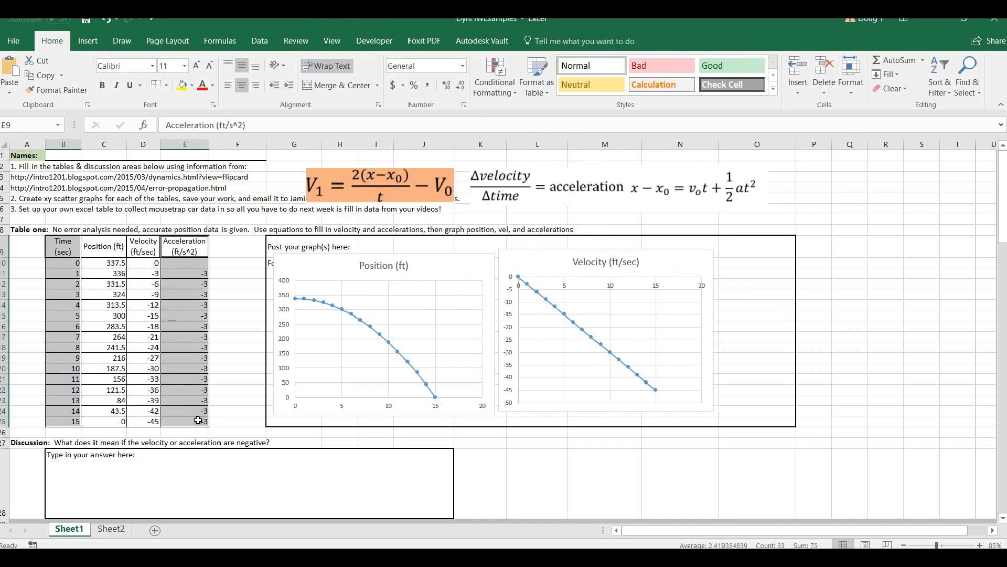
left_click(88, 42)
left_click(507, 89)
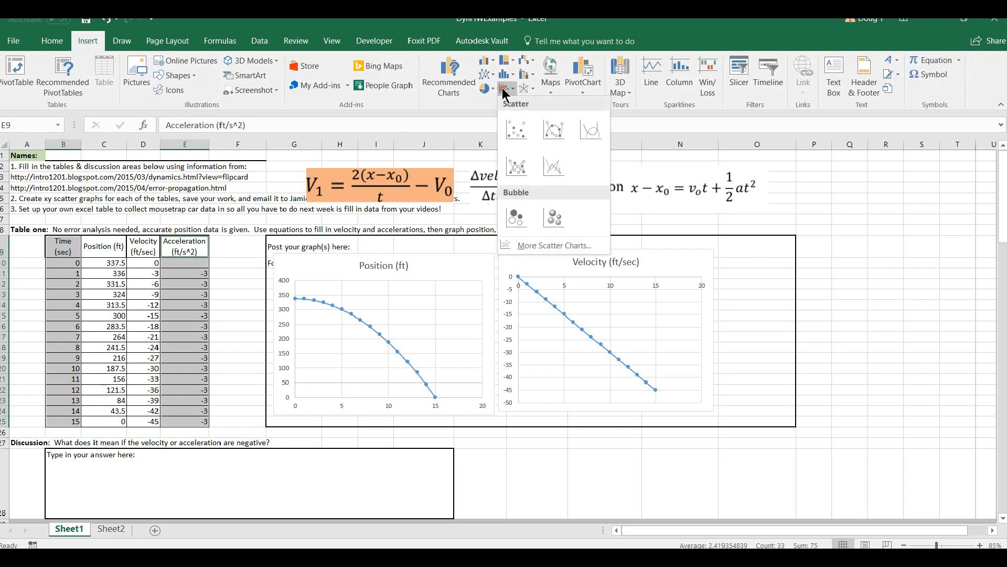
left_click(554, 130)
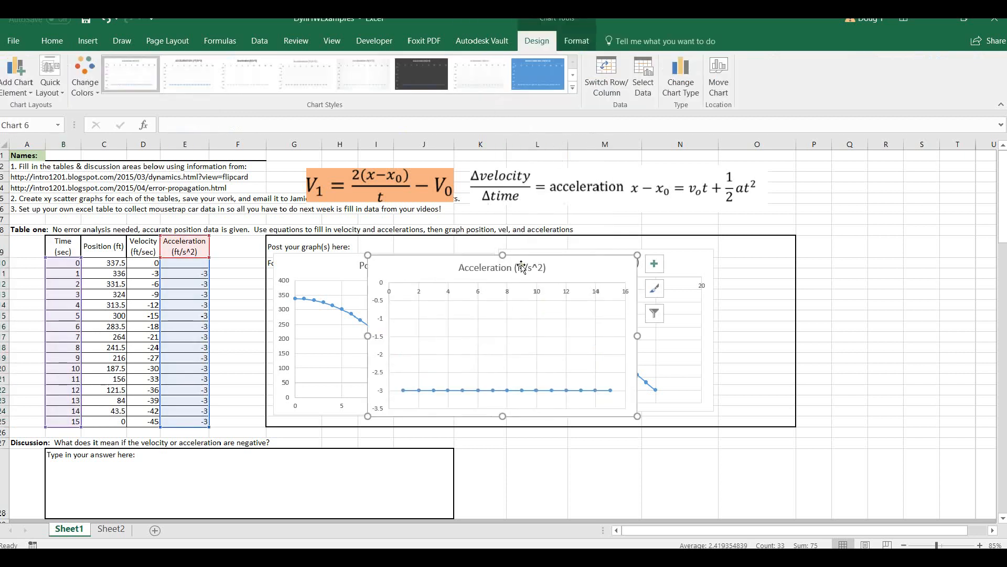
left_click_drag(425, 270, 598, 257)
left_click_drag(810, 323, 774, 323)
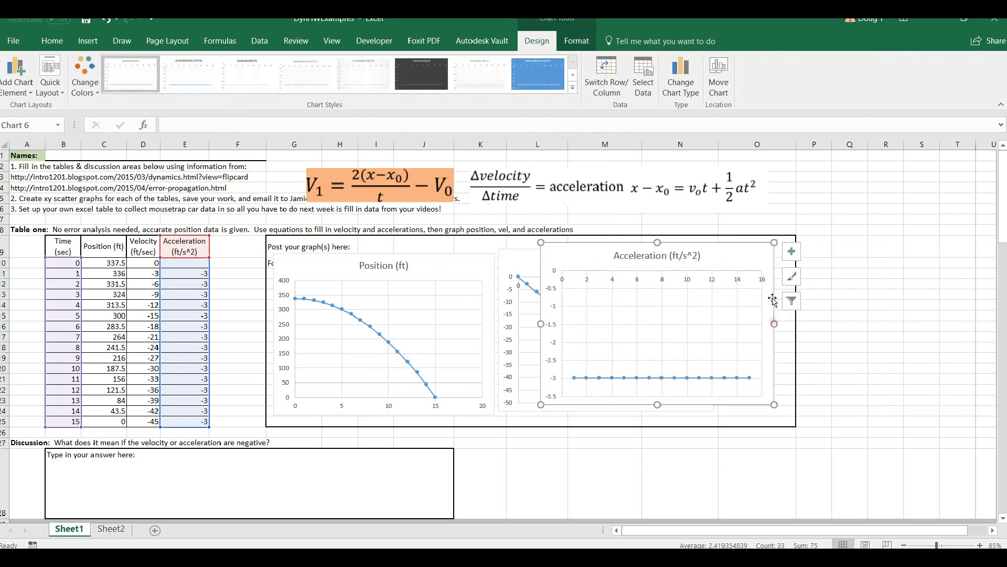
Add axis titles to the acceleration chart, naming the horizontal axis time and the vertical axis acceleration.
left_click(791, 253)
left_click(820, 283)
left_click(672, 393)
left_click_drag(657, 389, 701, 400)
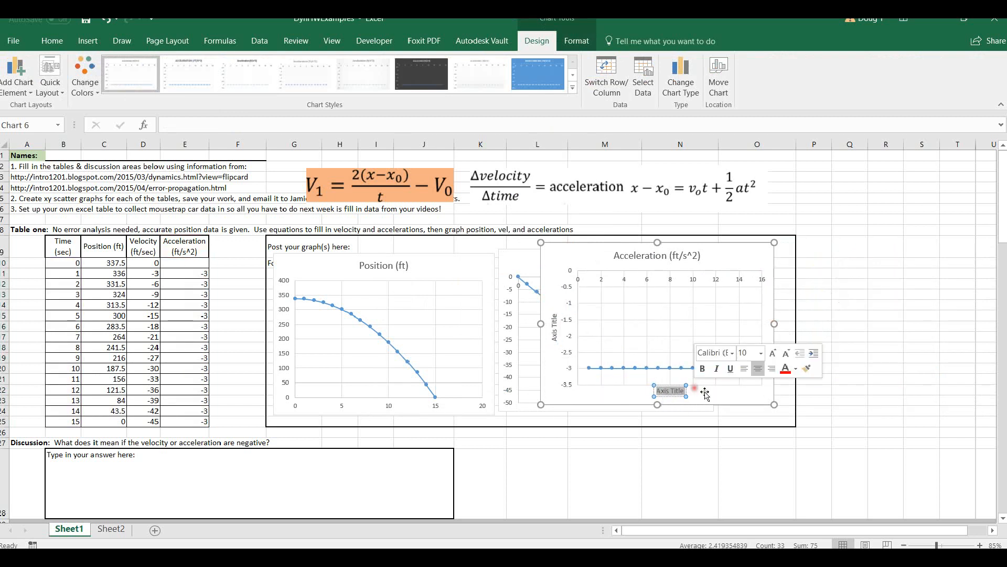
type("time")
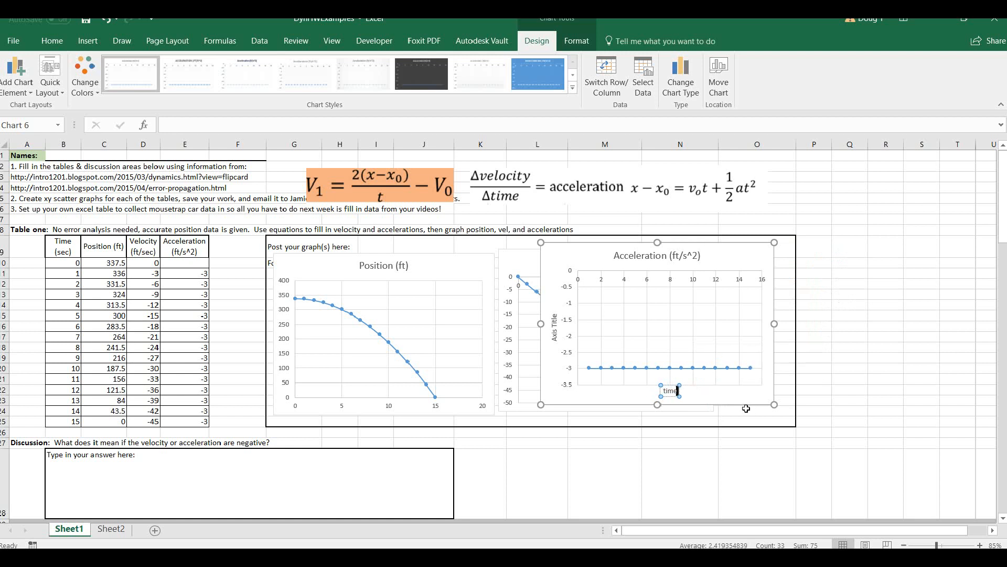
left_click(556, 329)
left_click_drag(555, 340, 564, 298)
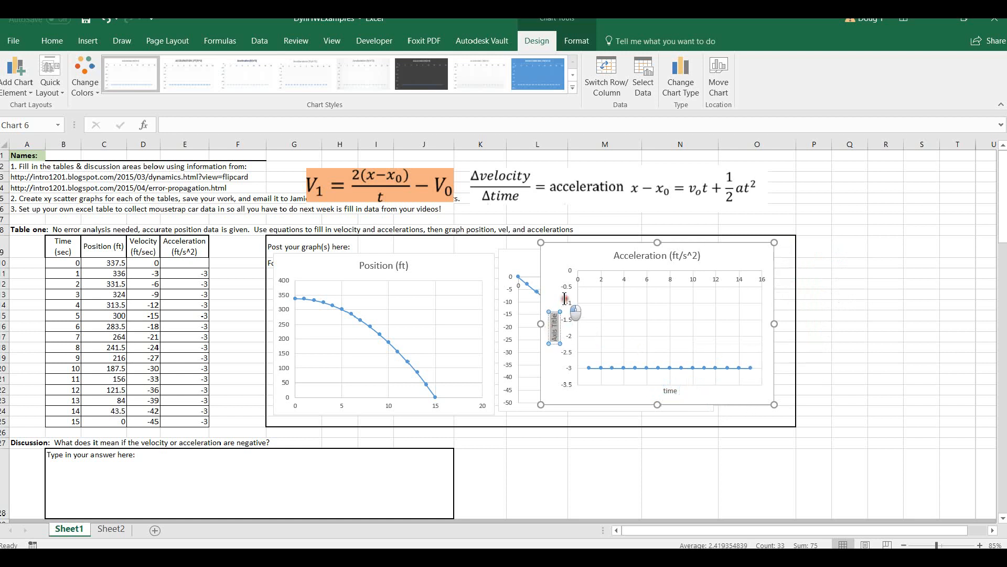
type("acceleration")
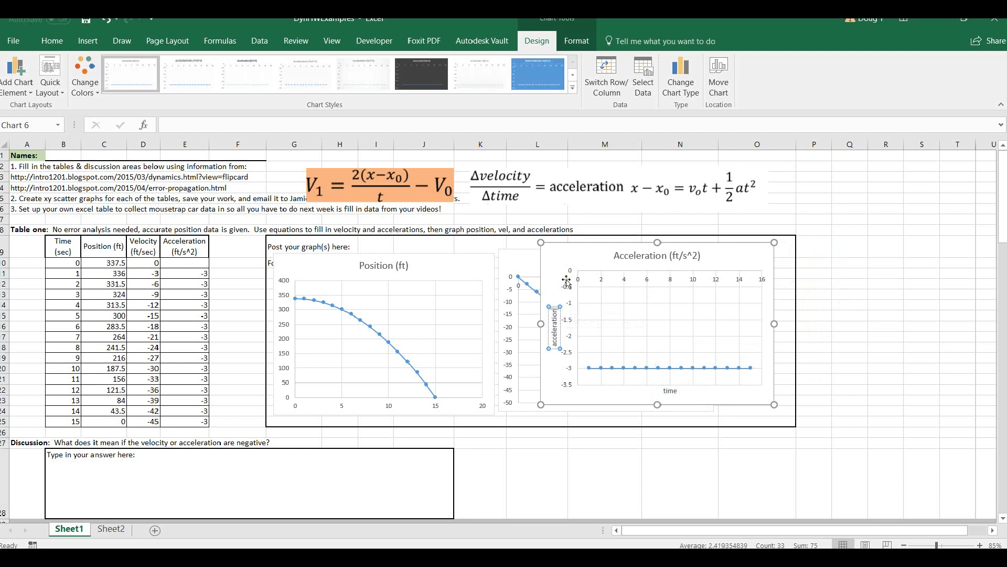
Format the acceleration chart's vertical axis so that the horizontal axis crosses at axis value -3.5.
left_click(570, 291)
right_click(572, 293)
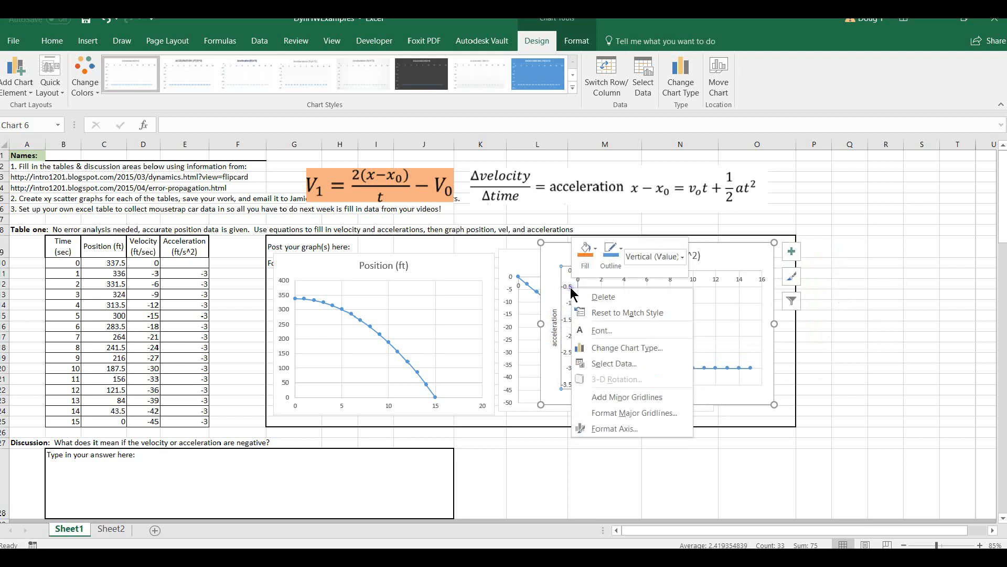
left_click(638, 429)
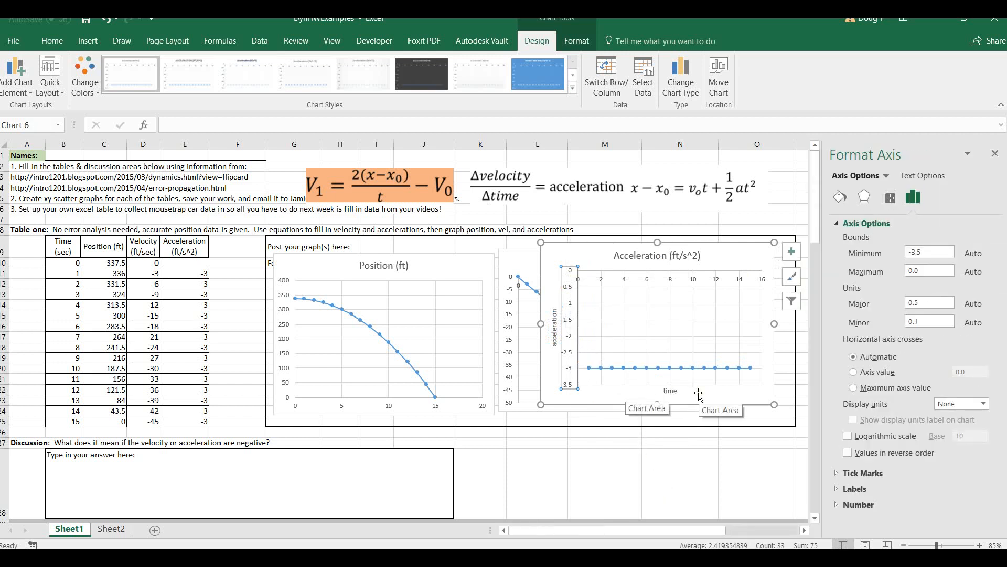
left_click(853, 371)
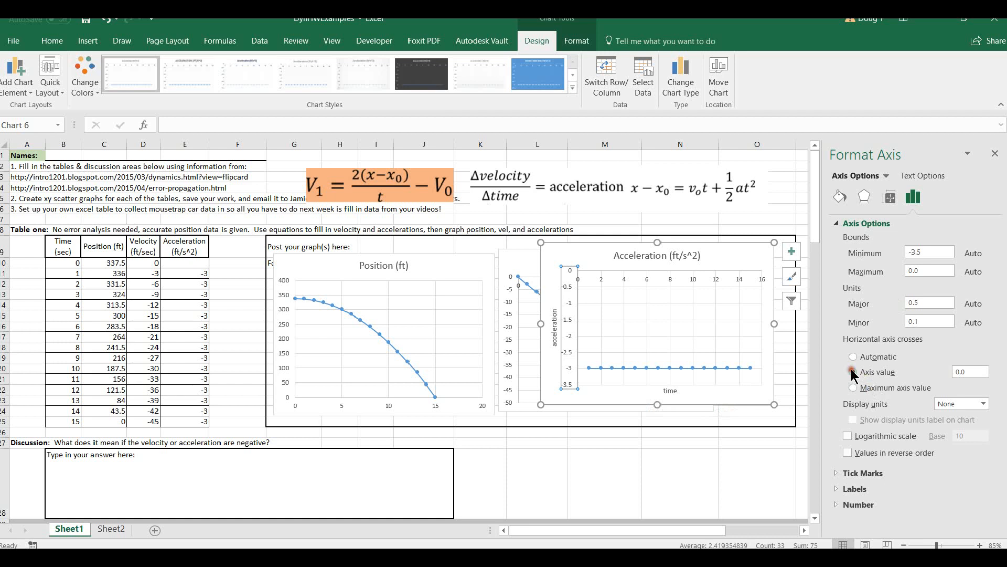
left_click(923, 371)
key("Return")
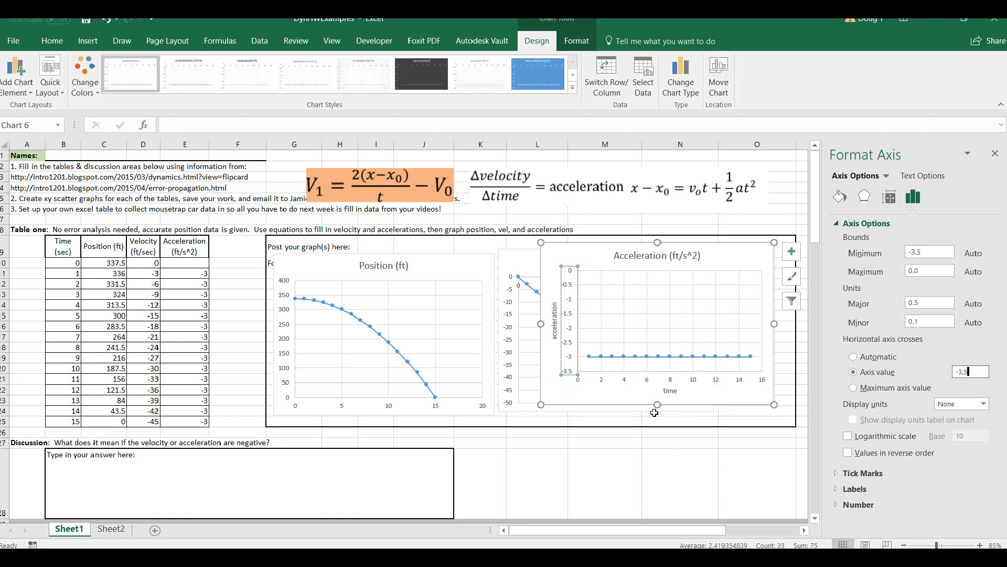
left_click(759, 442)
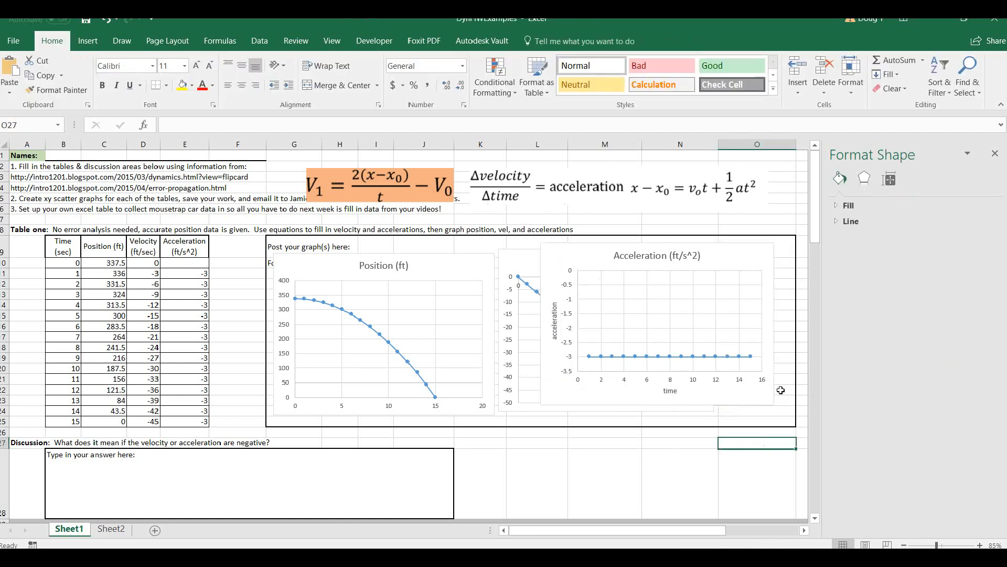
left_click(745, 257)
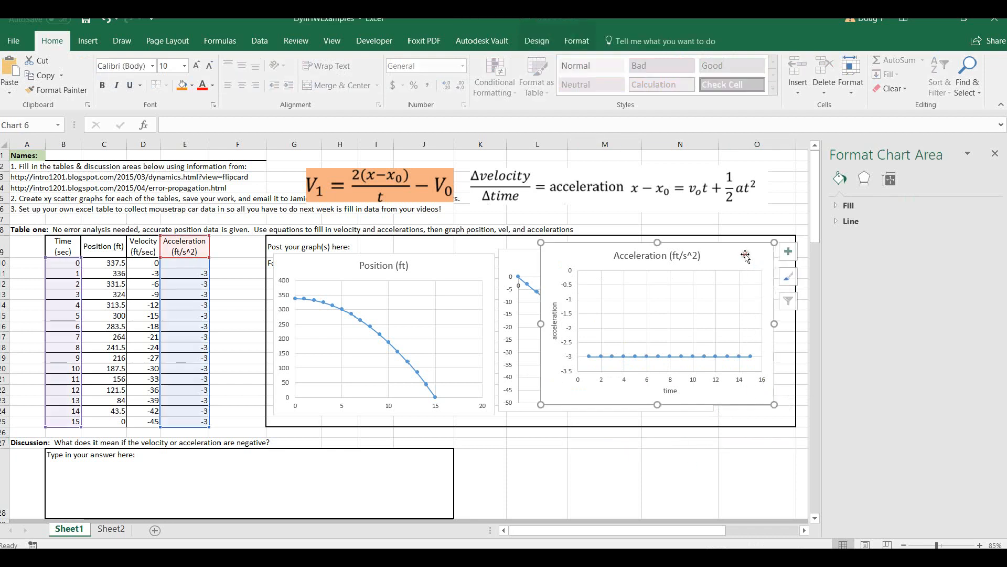
Apply the last style in the style gallery, with a bold title and larger markers, to the acceleration chart.
left_click(995, 154)
left_click(791, 251)
left_click(792, 276)
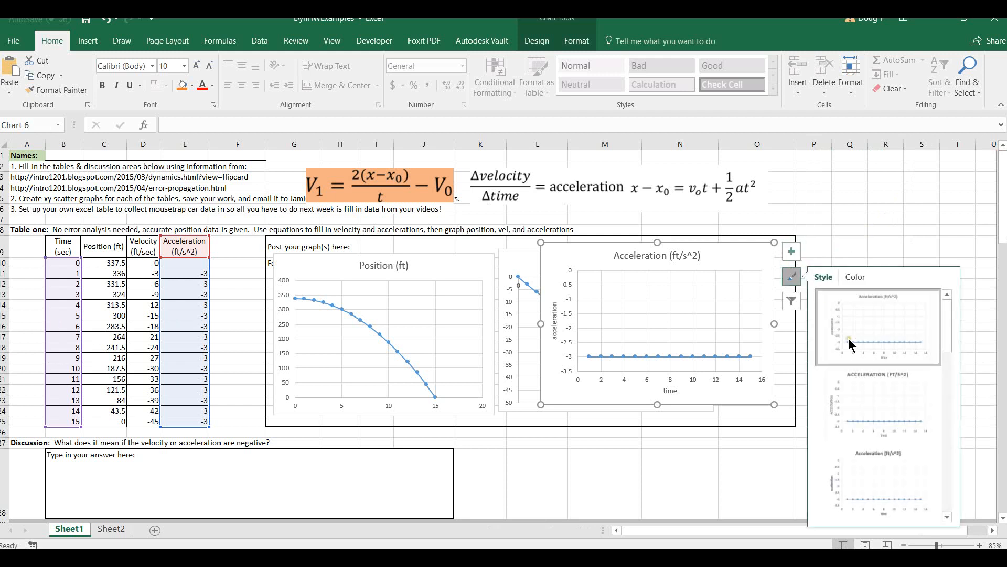
scroll(895, 414, "up", 5)
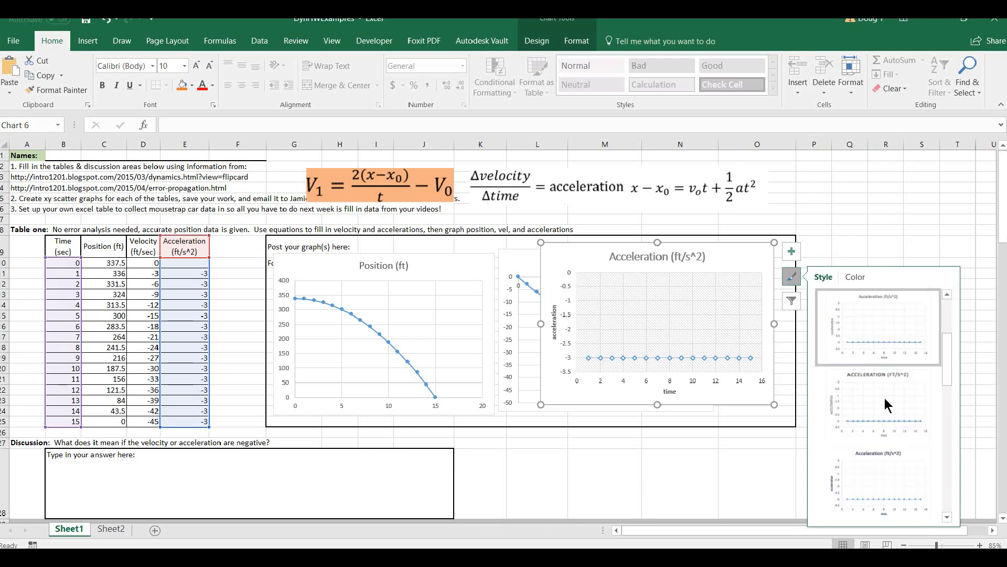
left_click(788, 302)
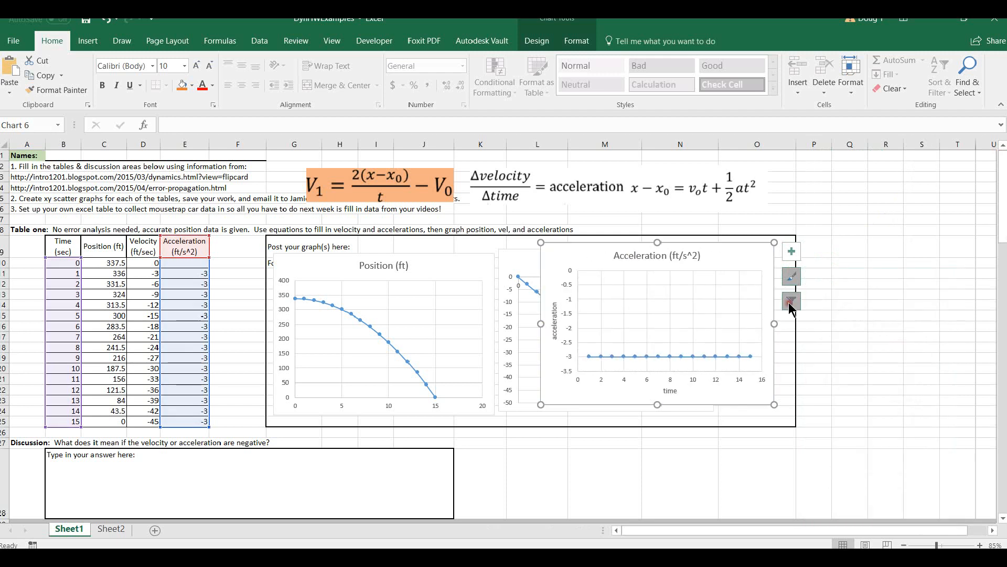
left_click(791, 277)
scroll(871, 421, "down", 3)
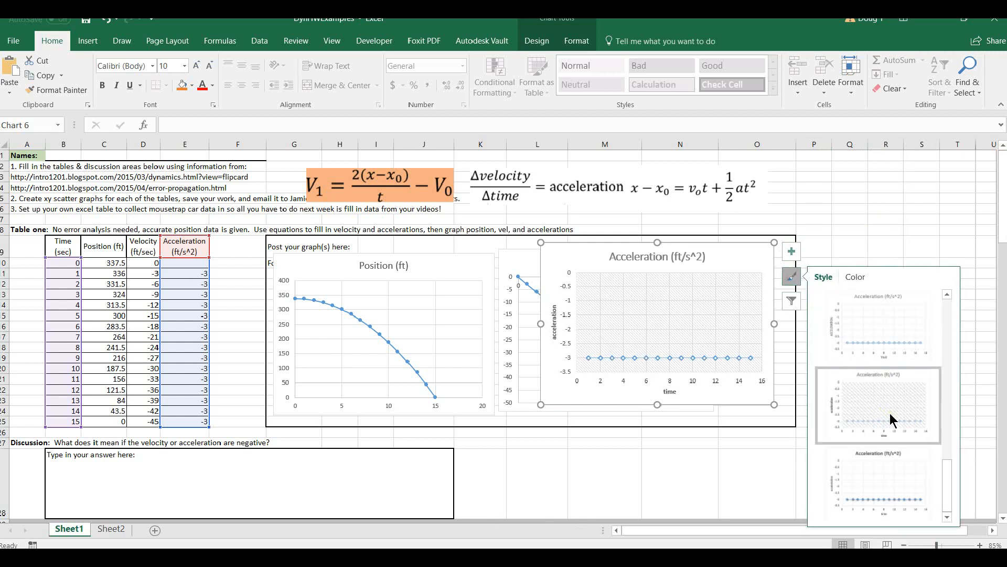
left_click(886, 476)
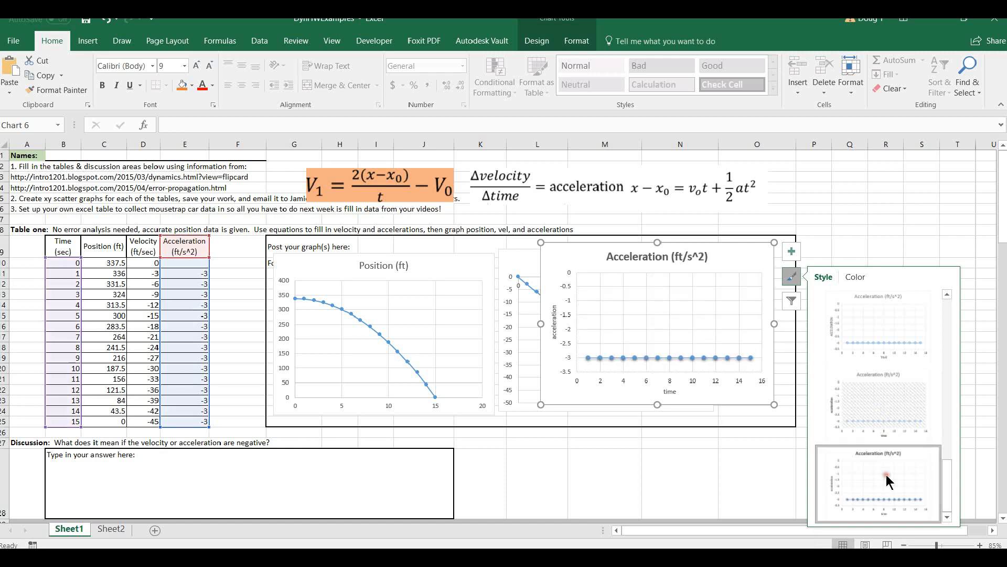
left_click(922, 224)
Move Table one's acceleration chart to the right of the velocity chart and narrow it slightly.
left_click_drag(569, 268, 733, 269)
left_click_drag(952, 328, 942, 329)
left_click(878, 198)
Move the three equation pictures for velocity, acceleration and displacement down into a row just above Table two.
scroll(524, 424, "down", 5)
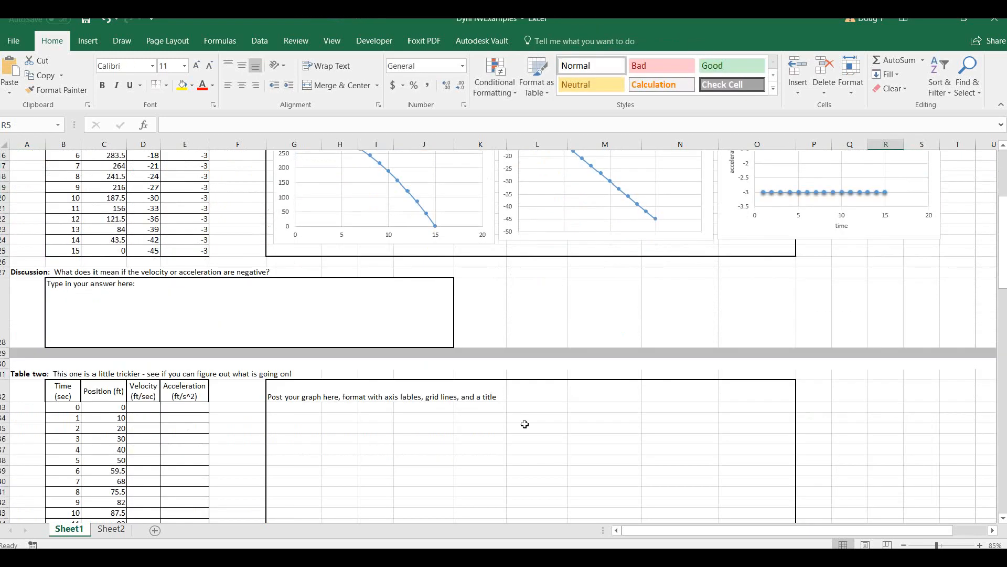
scroll(520, 421, "down", 1)
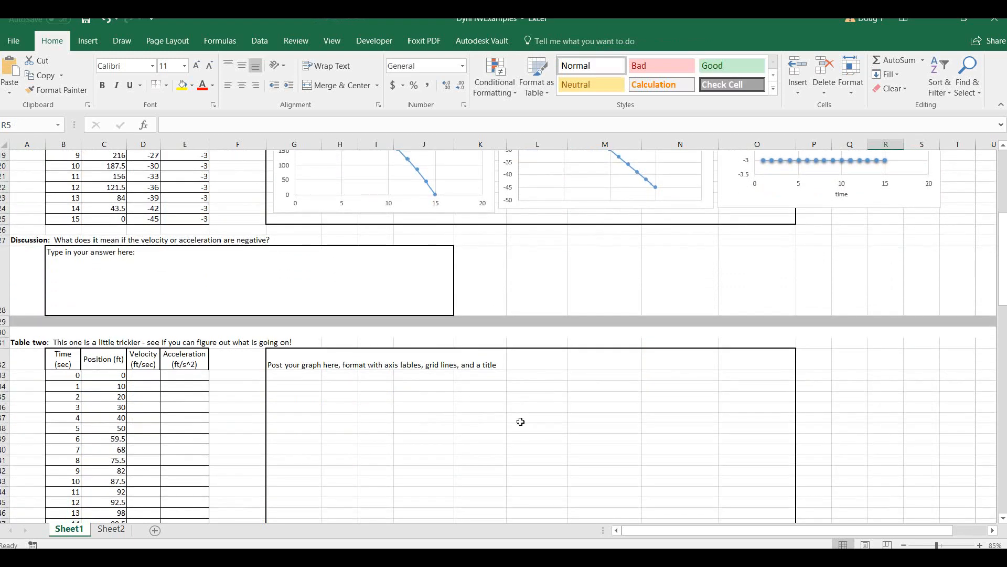
scroll(520, 421, "up", 5)
left_click_drag(398, 161, 414, 464)
left_click_drag(539, 175, 539, 463)
left_click_drag(697, 163, 699, 468)
scroll(544, 369, "down", 5)
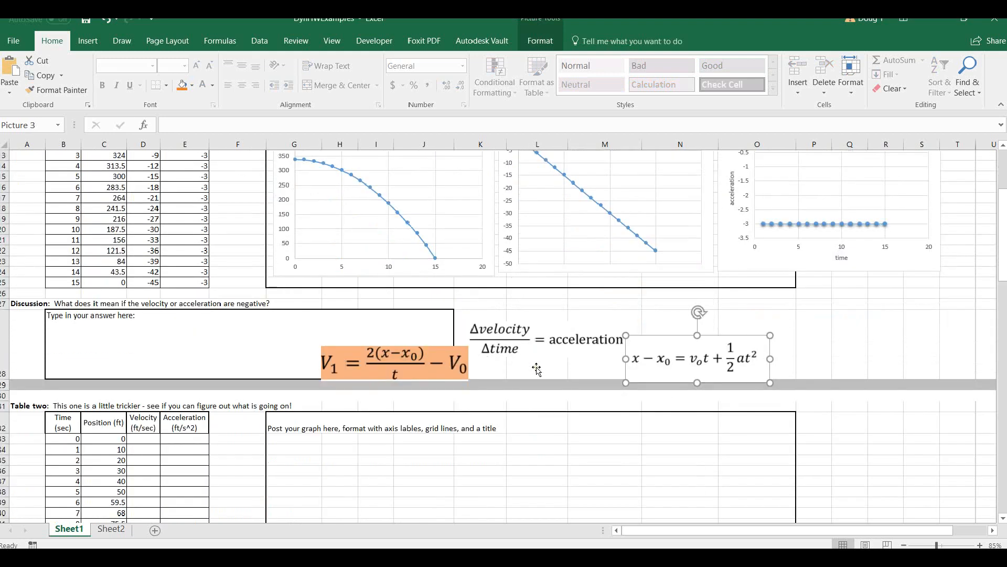
scroll(529, 363, "down", 2)
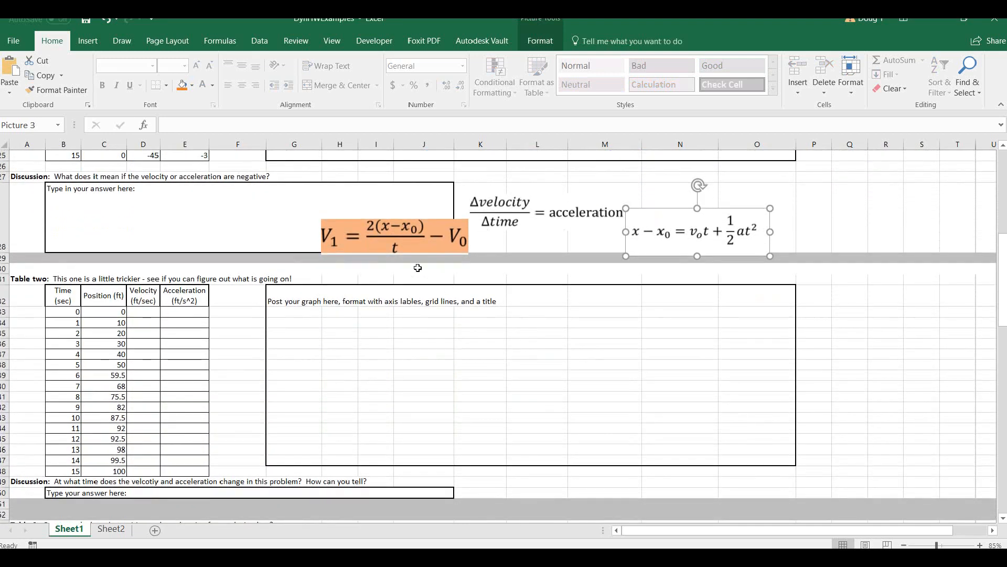
left_click_drag(363, 242, 329, 265)
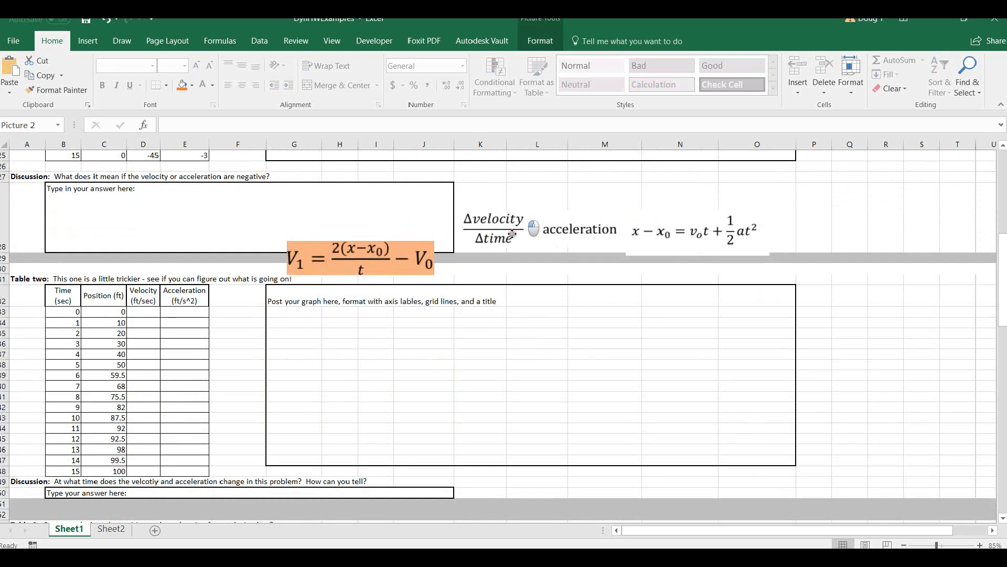
left_click_drag(508, 219, 482, 281)
left_click_drag(614, 245, 571, 263)
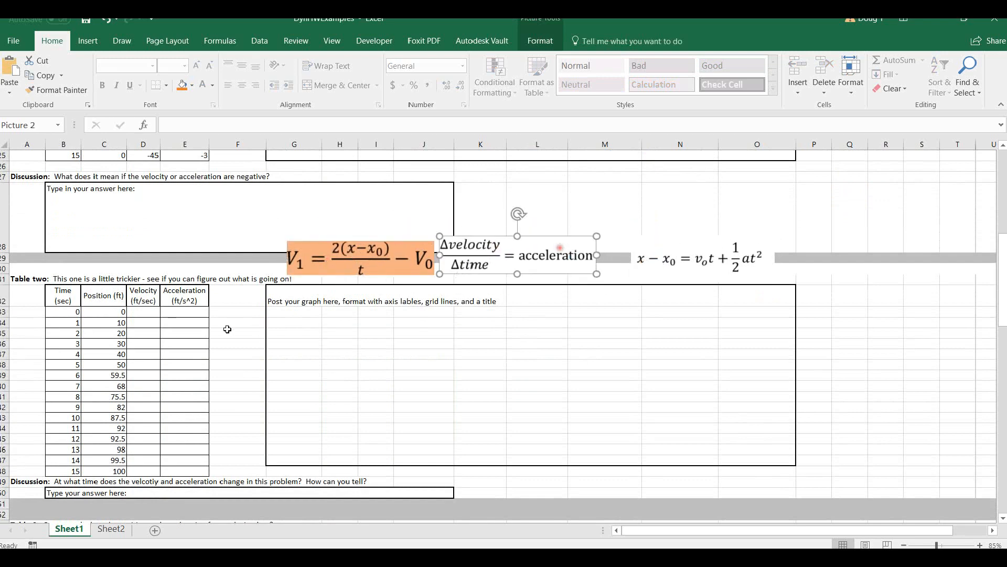
Copy Table one's velocity and acceleration formulas into the matching columns of Table two, starting at cell D33.
left_click_drag(67, 313, 120, 471)
left_click(192, 332)
scroll(191, 327, "up", 6)
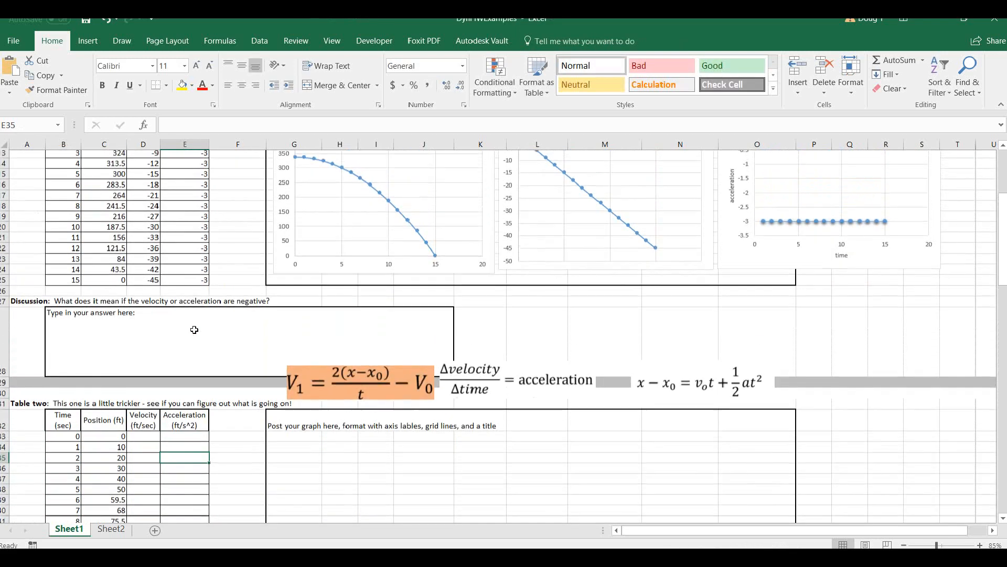
scroll(192, 328, "up", 1)
left_click_drag(143, 232, 189, 389)
key("ctrl+c")
scroll(198, 313, "down", 6)
left_click(143, 345)
key("ctrl+v")
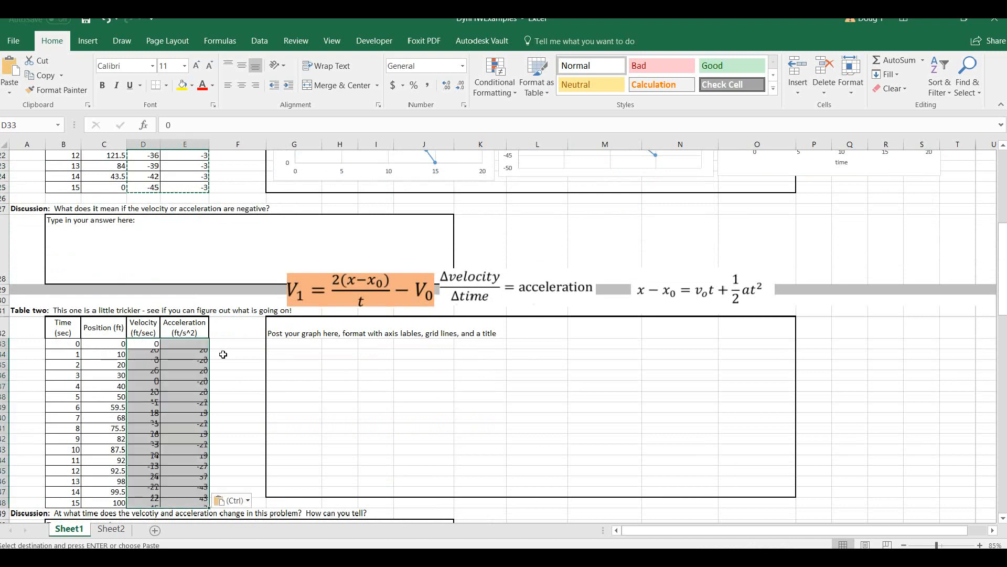
left_click(234, 365)
left_click(412, 401)
Insert a smooth-line scatter chart with markers of Table two's position against time, narrowed and placed beside the table.
scroll(503, 378, "down", 2)
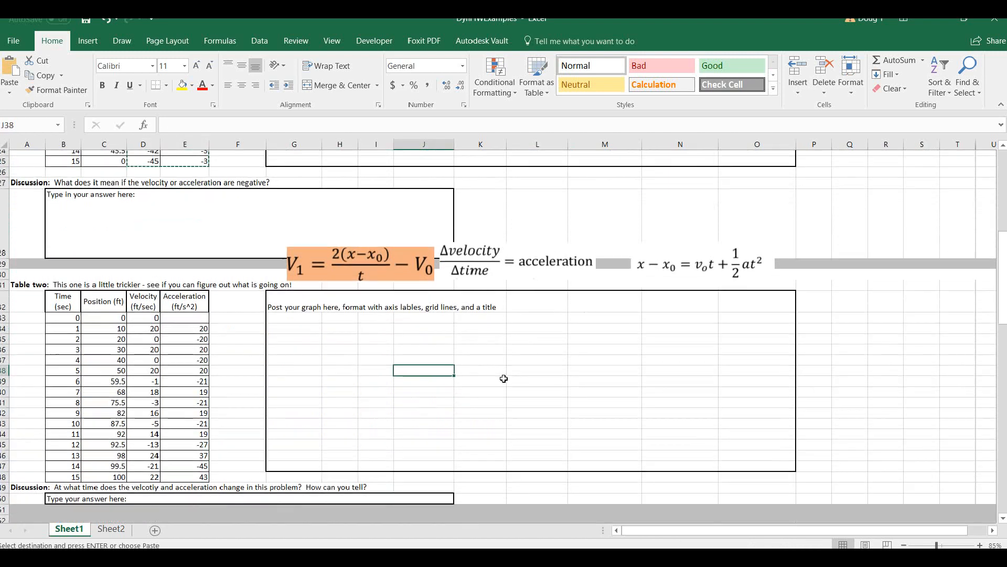
left_click_drag(59, 261, 105, 438)
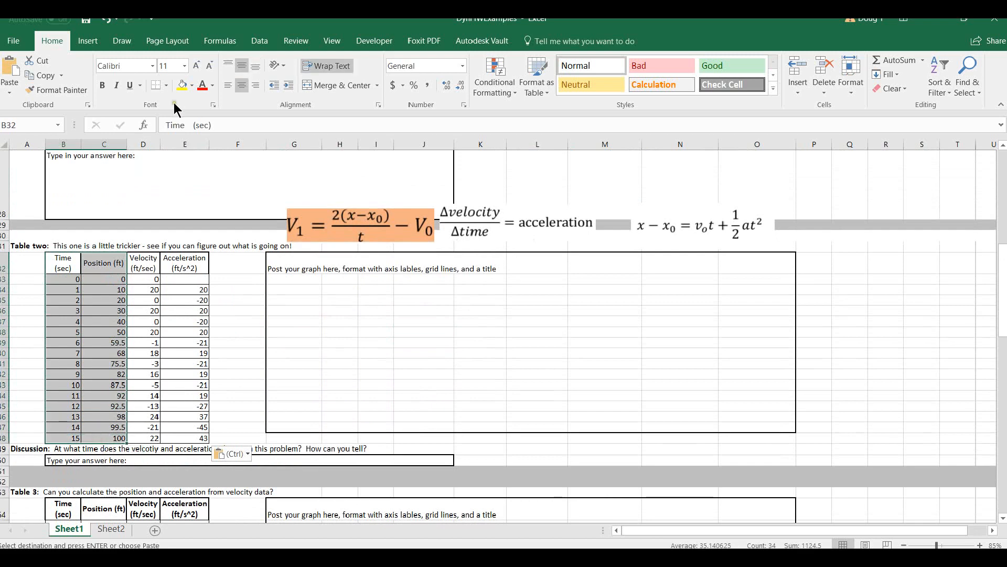
left_click(89, 41)
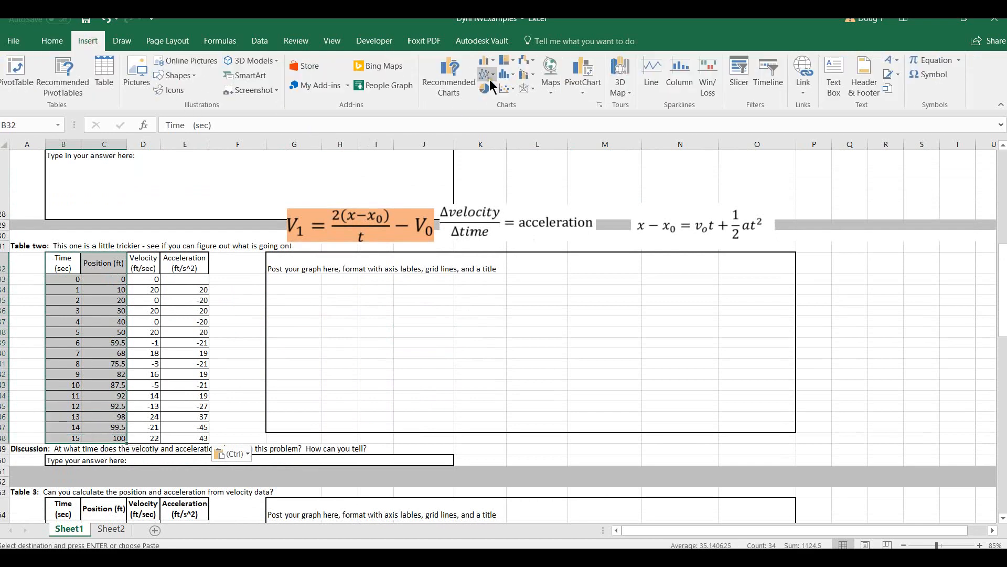
left_click(509, 87)
left_click(546, 128)
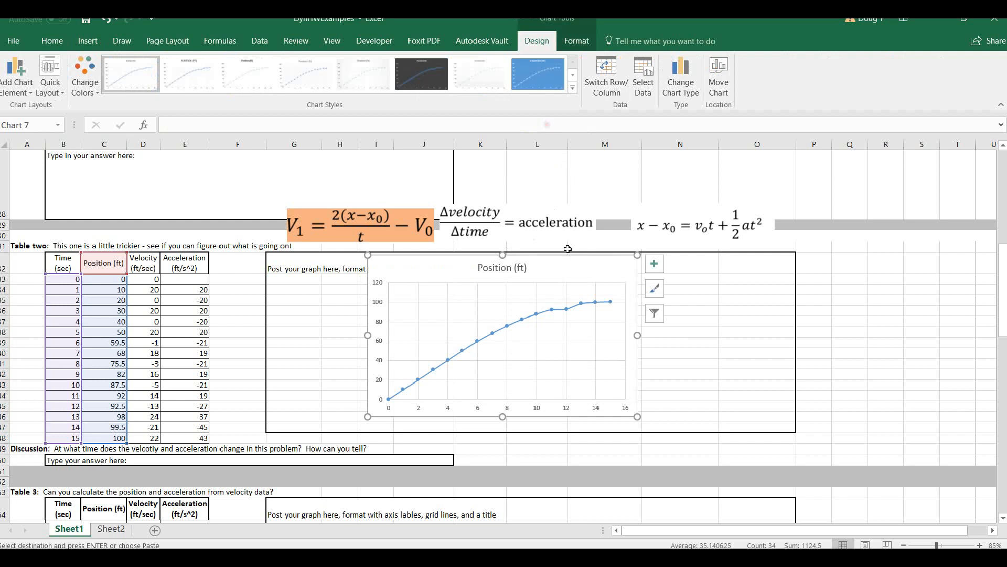
left_click_drag(572, 271, 452, 296)
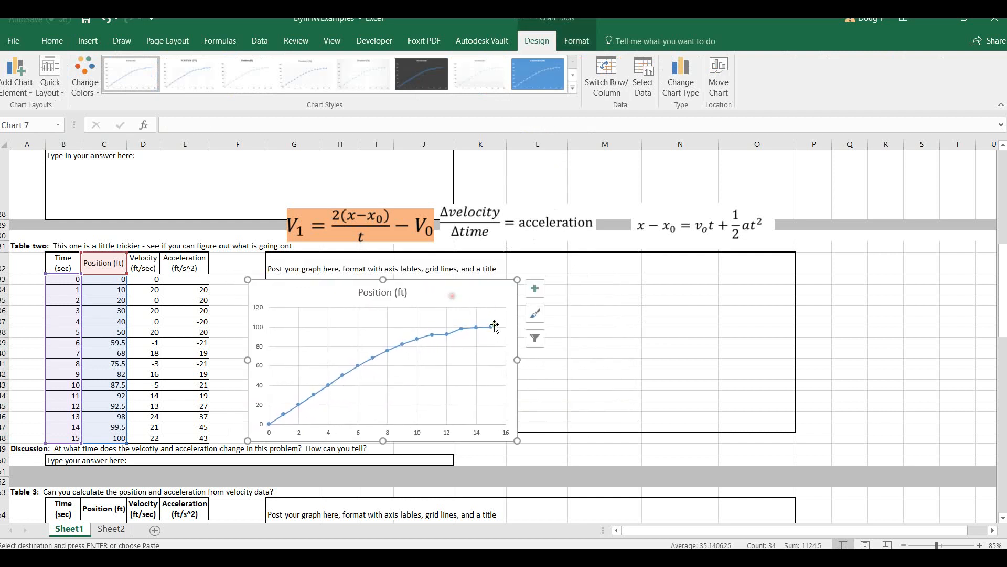
left_click_drag(514, 361, 443, 360)
left_click(601, 351)
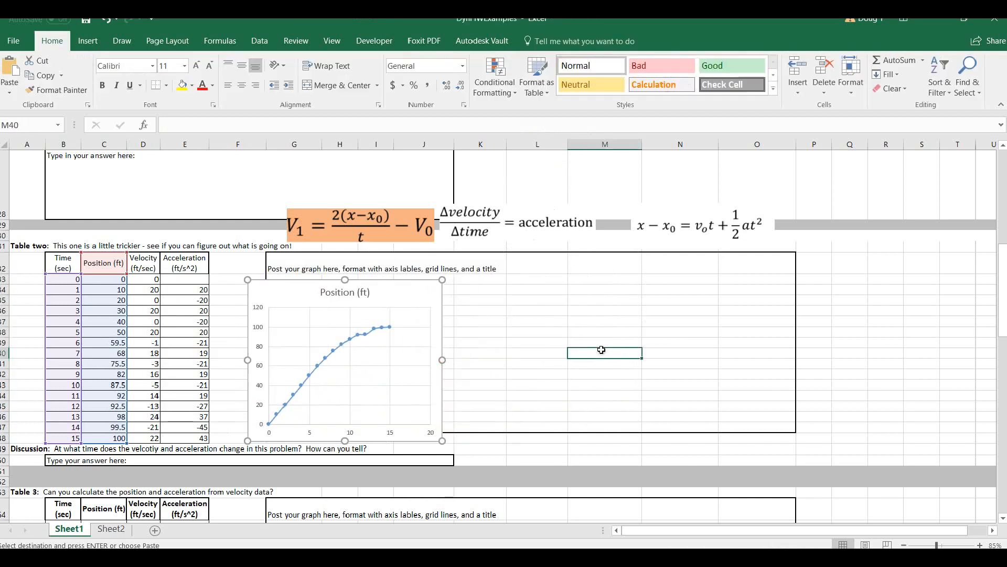
Insert a smooth-line scatter chart with markers of Table two's velocity against time, slightly narrowed beside the position chart.
left_click_drag(78, 265, 79, 441)
left_click_drag(151, 260, 158, 440)
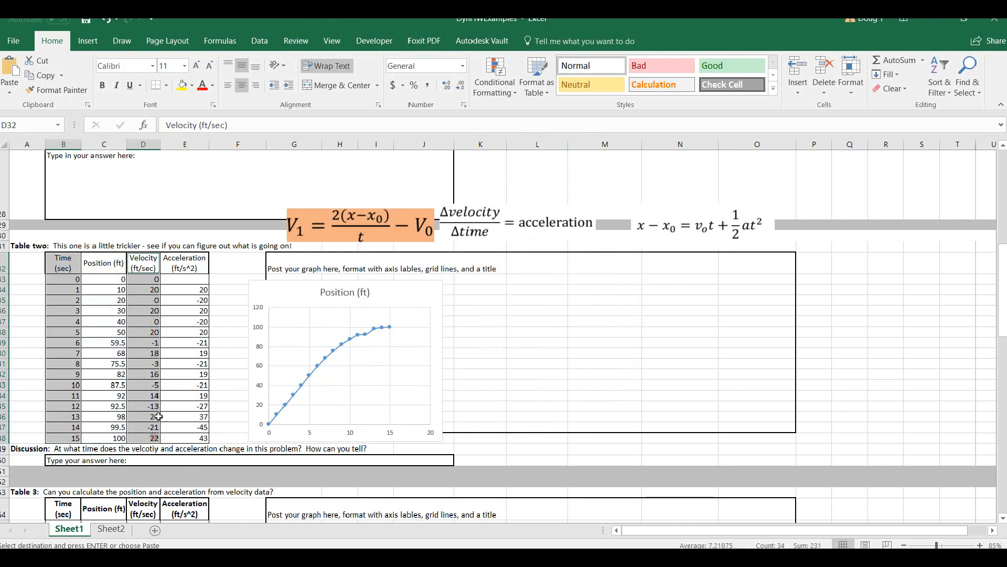
left_click(88, 42)
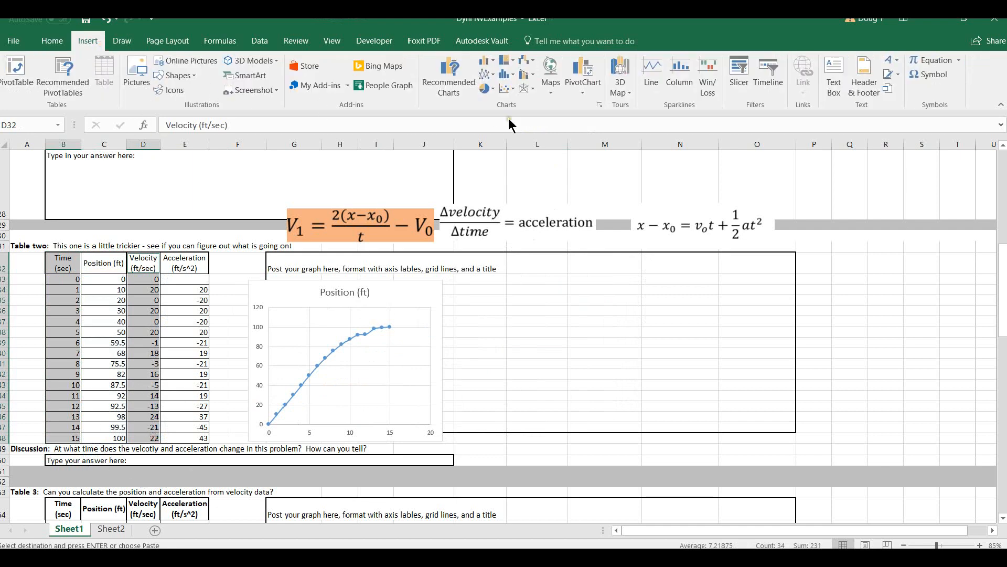
left_click(500, 89)
left_click(554, 131)
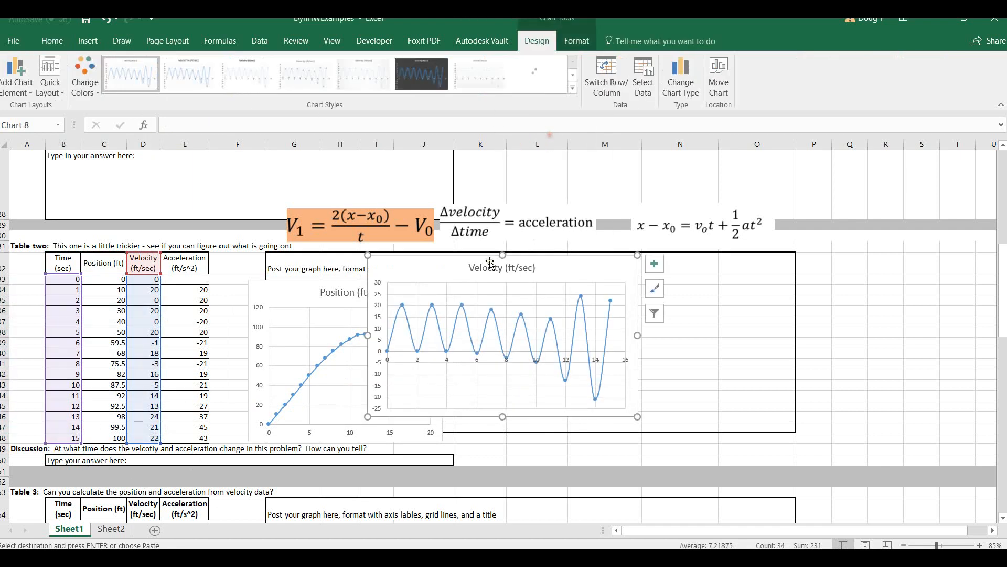
left_click_drag(410, 272, 463, 291)
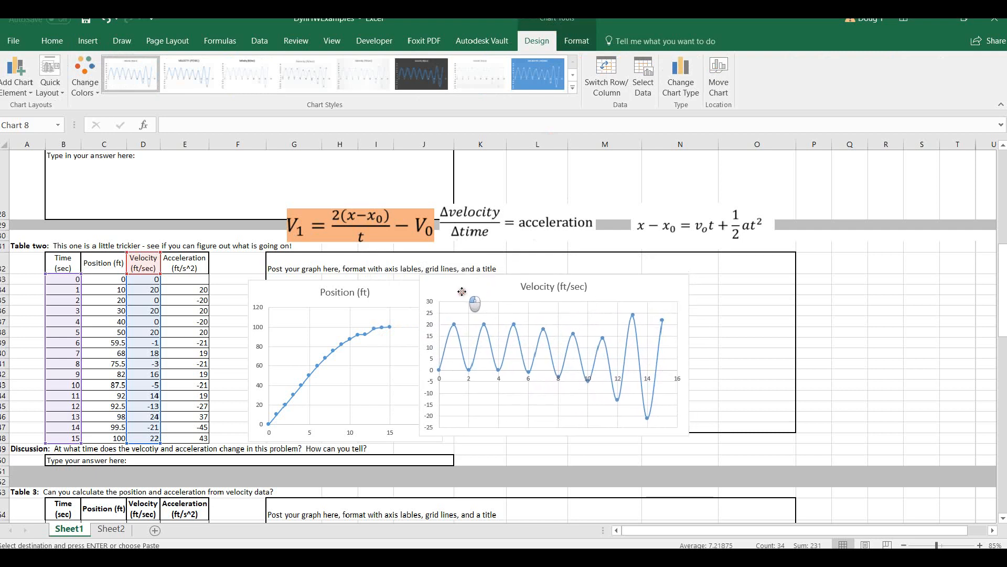
left_click_drag(683, 438, 637, 443)
left_click(687, 360)
Insert a smooth-line scatter chart with markers of Table two's acceleration against time and line it up with the velocity chart.
left_click_drag(74, 267, 70, 440)
left_click_drag(187, 260, 188, 437)
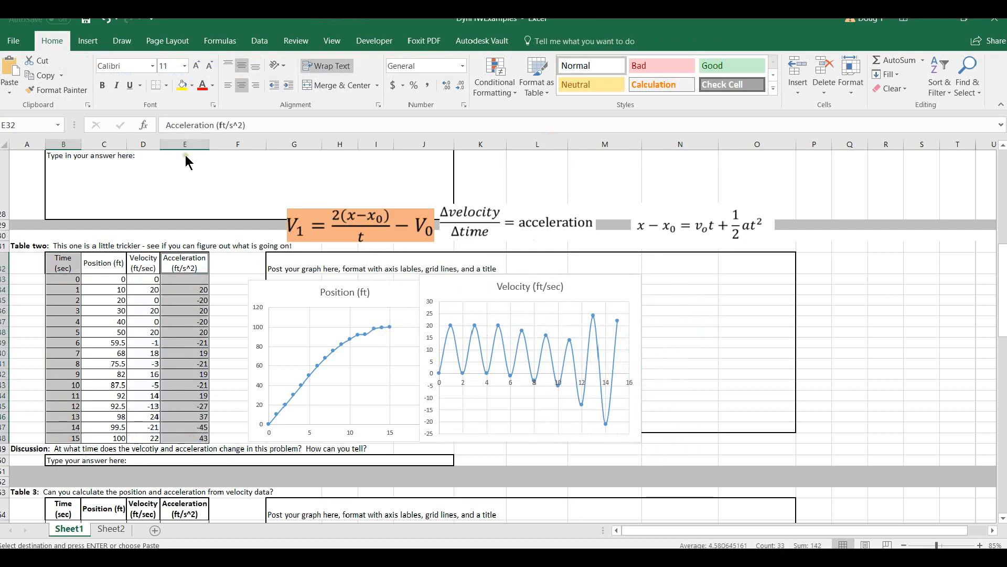
left_click(96, 42)
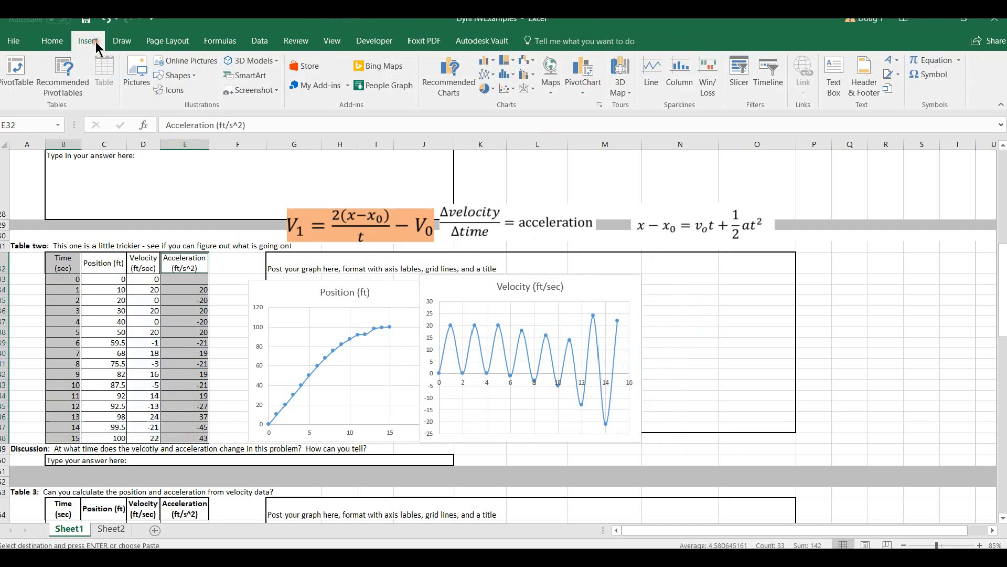
left_click(514, 93)
left_click(560, 133)
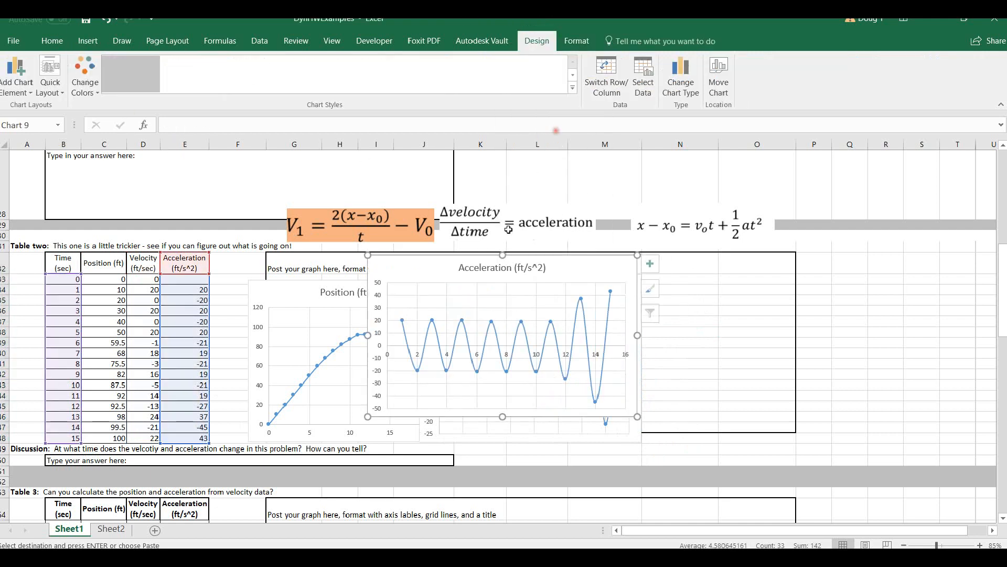
left_click_drag(378, 268, 660, 271)
left_click_drag(902, 422, 902, 442)
left_click_drag(861, 279, 879, 271)
left_click_drag(614, 285, 628, 286)
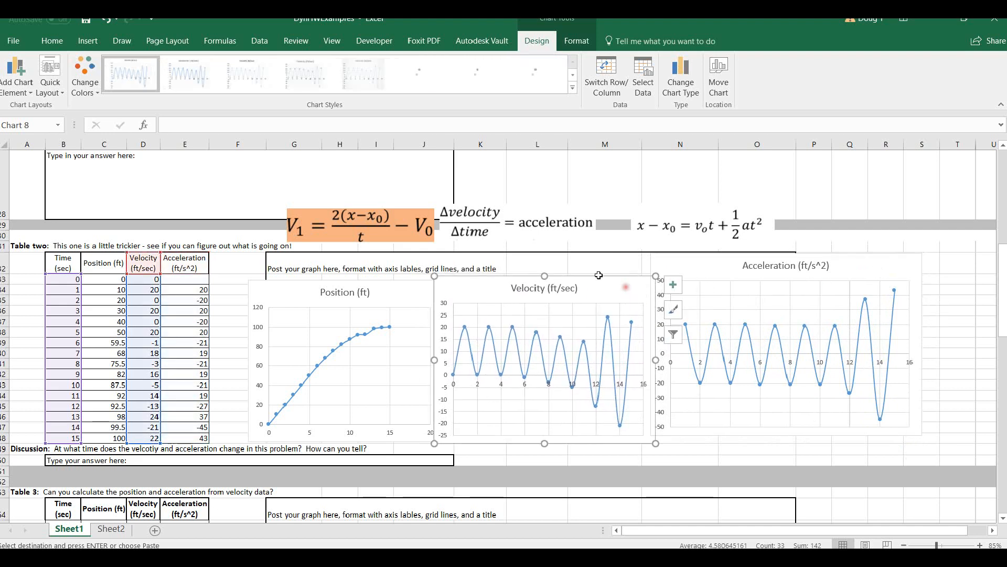
left_click(599, 272)
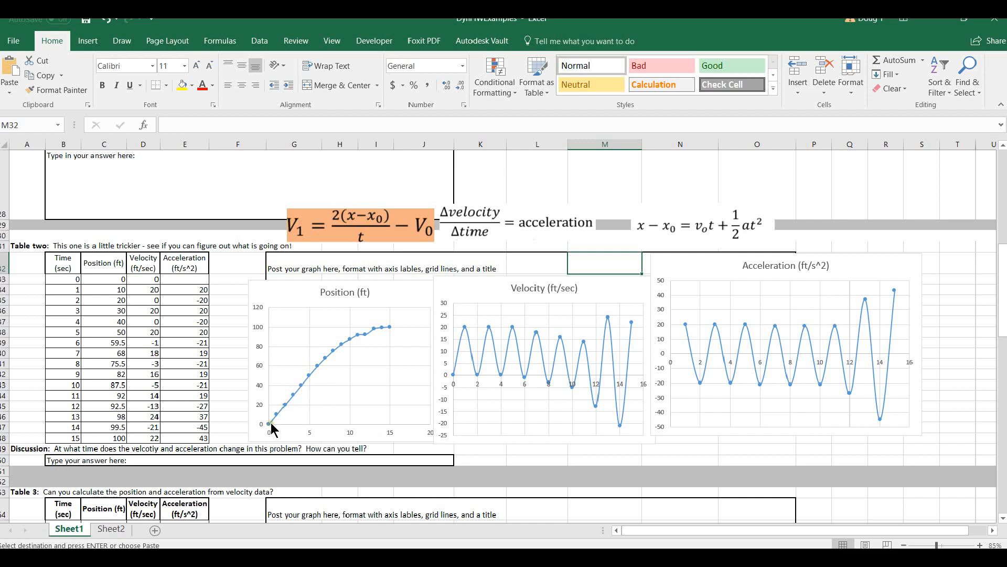
Examine the points on Table two's position curve and compare the curve with Table one's graphs.
mouse_move(270, 426)
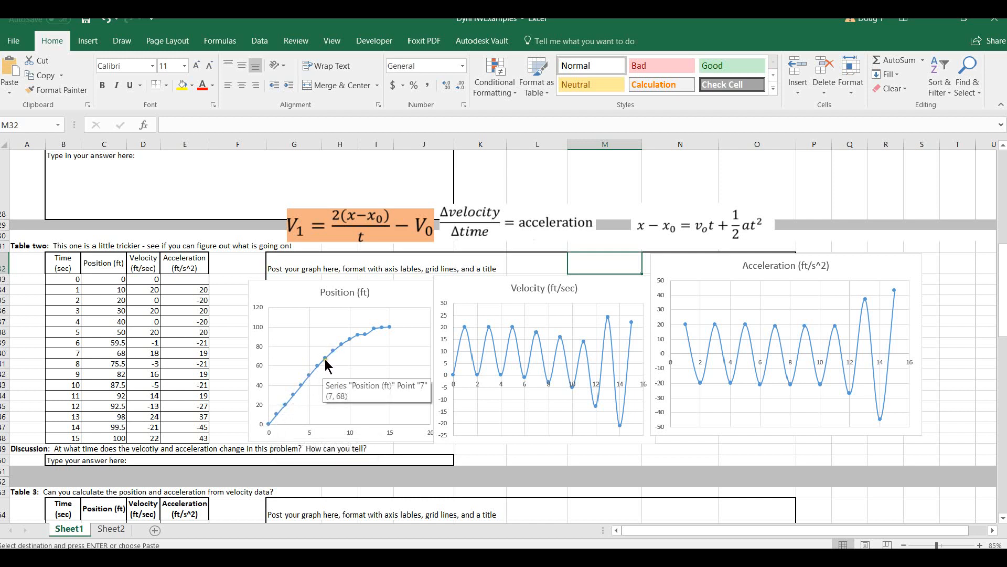
mouse_move(390, 327)
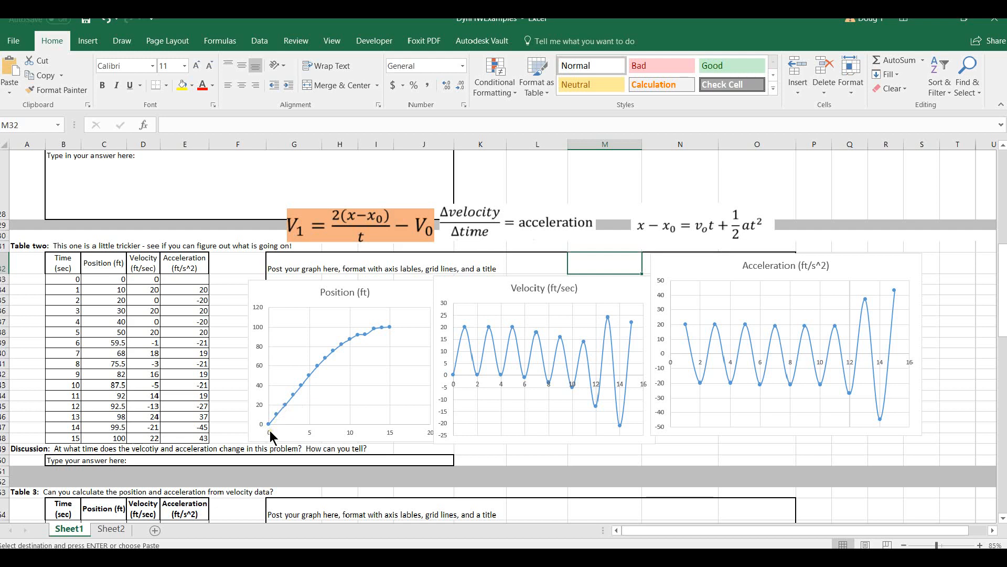
left_click(244, 354)
scroll(220, 355, "up", 3)
scroll(217, 361, "up", 7)
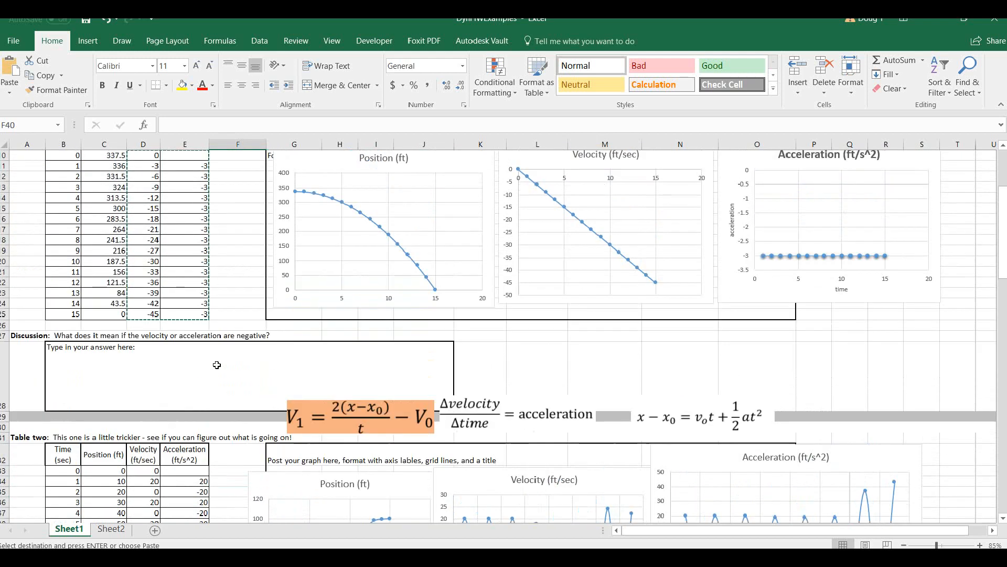
scroll(199, 371, "down", 6)
Clear the copy outline and check the velocity formula in Table two's row for 1 second.
left_click(223, 397)
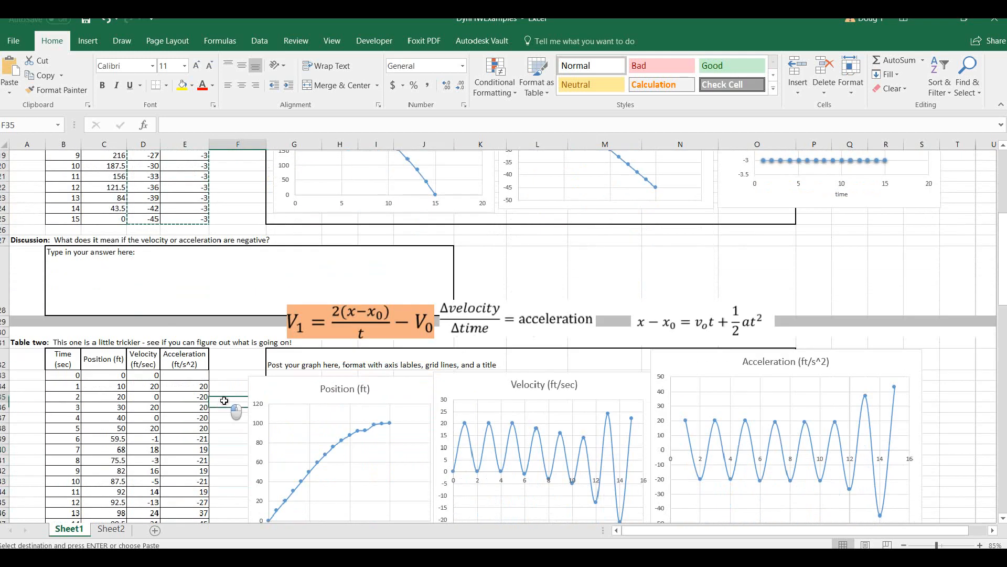
key("Escape")
scroll(160, 445, "up", 4)
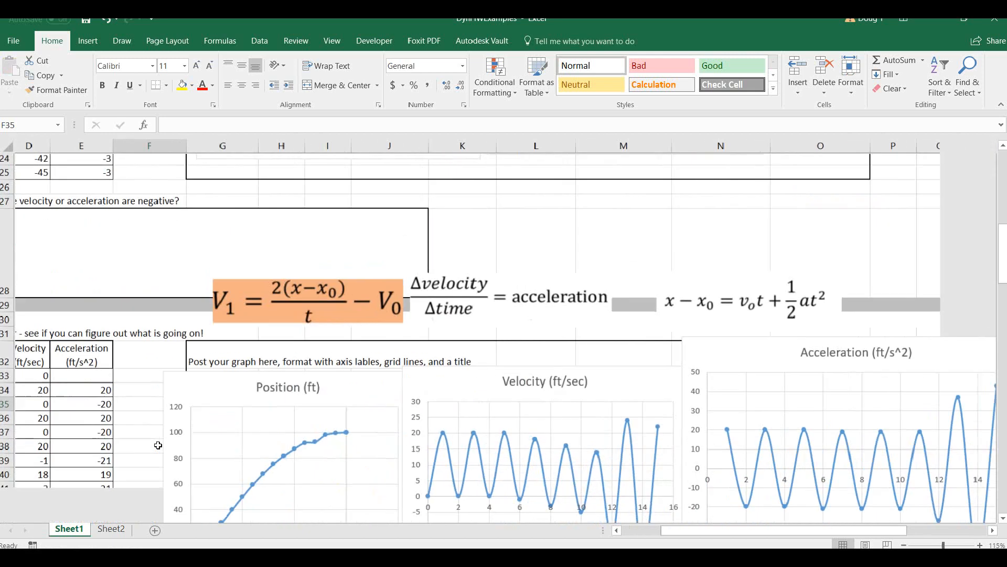
left_click(628, 527)
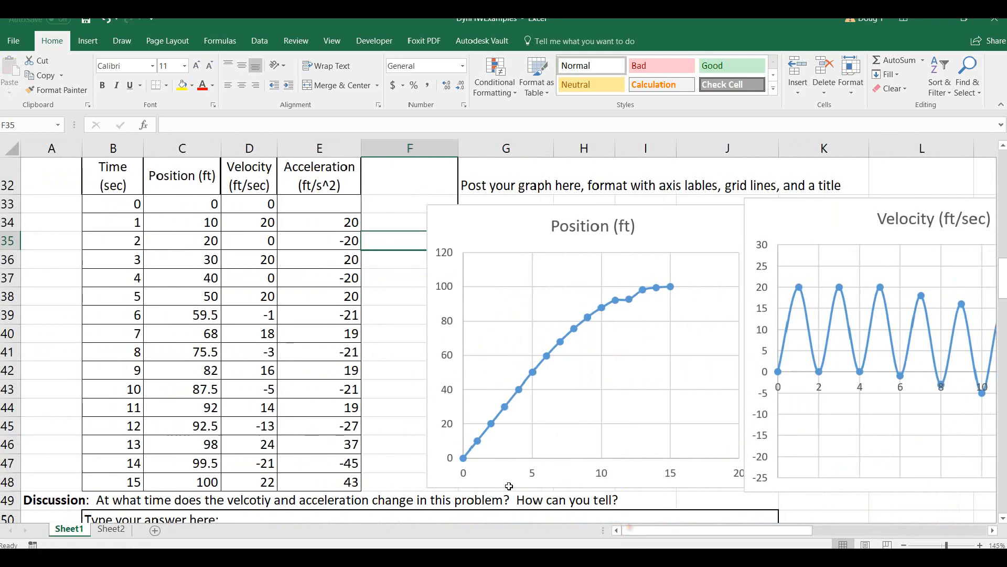
double_click(252, 223)
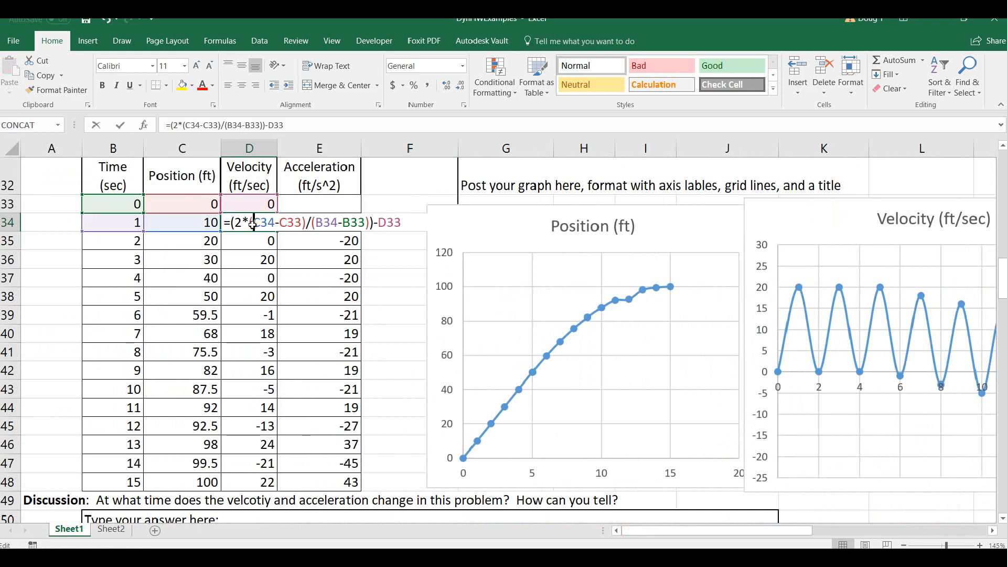
left_click(404, 222)
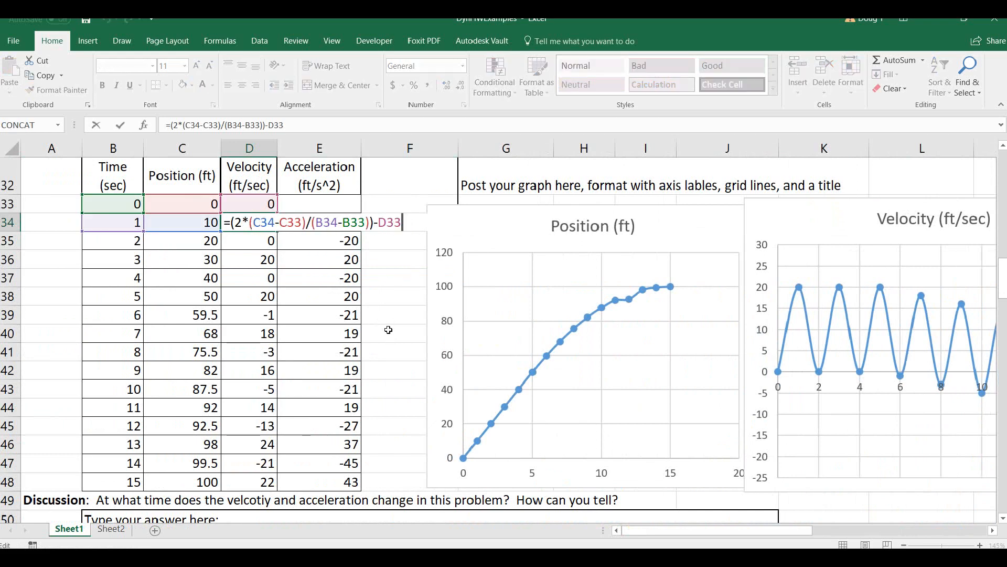
key("Return")
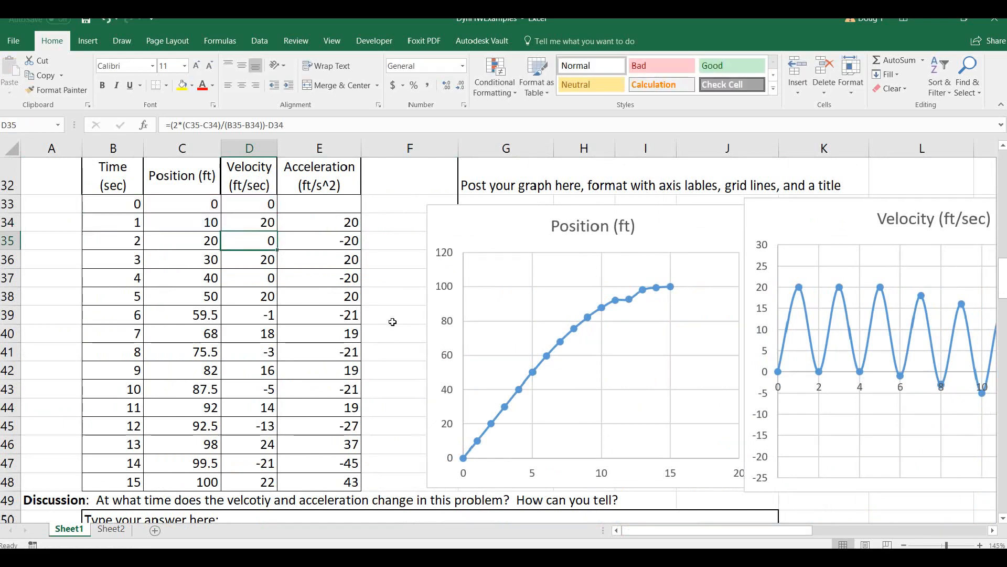
left_click(381, 300)
Highlight Table one's initial velocity cell D10 in yellow.
scroll(382, 301, "up", 1)
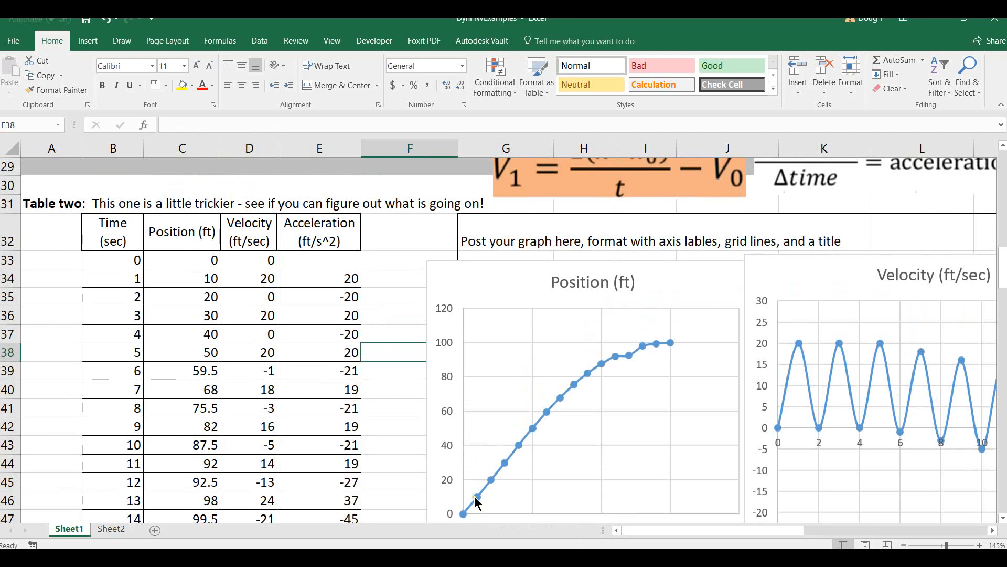
scroll(648, 443, "up", 8)
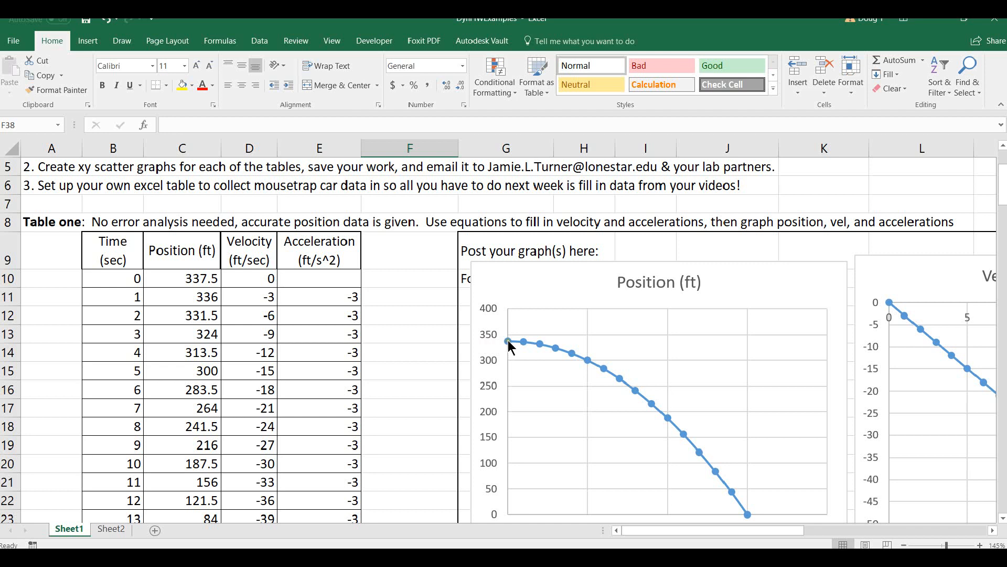
mouse_move(508, 341)
left_click(245, 279)
left_click(185, 90)
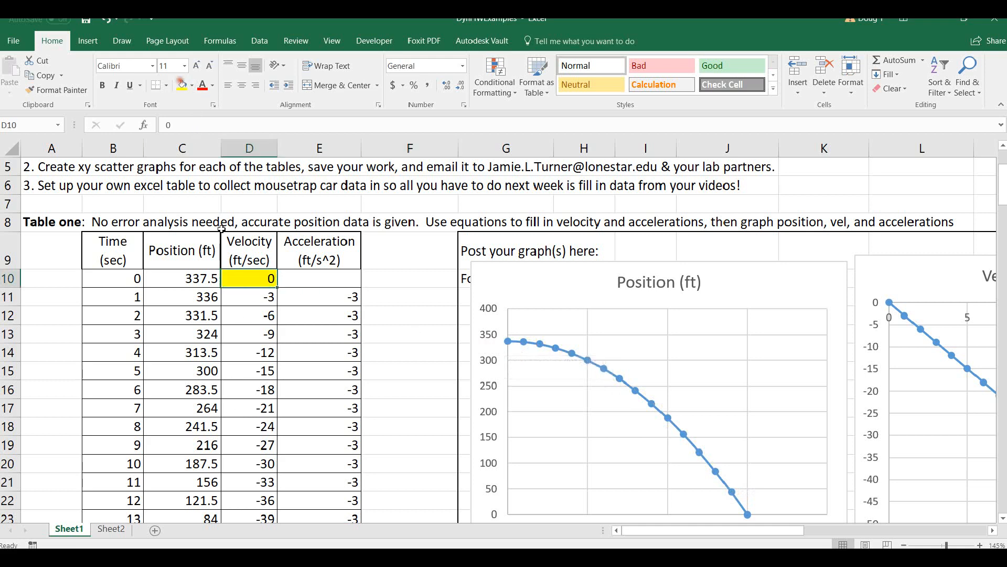
left_click(436, 328)
Examine how Table two's position values change over the first five seconds against its initial velocity.
scroll(413, 415, "down", 1)
scroll(414, 414, "down", 9)
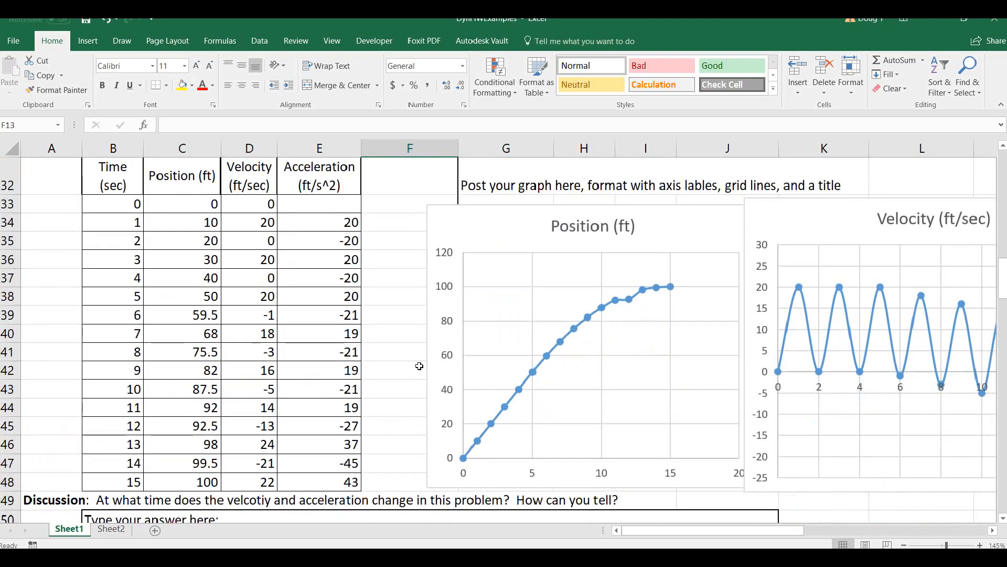
left_click_drag(184, 204, 183, 300)
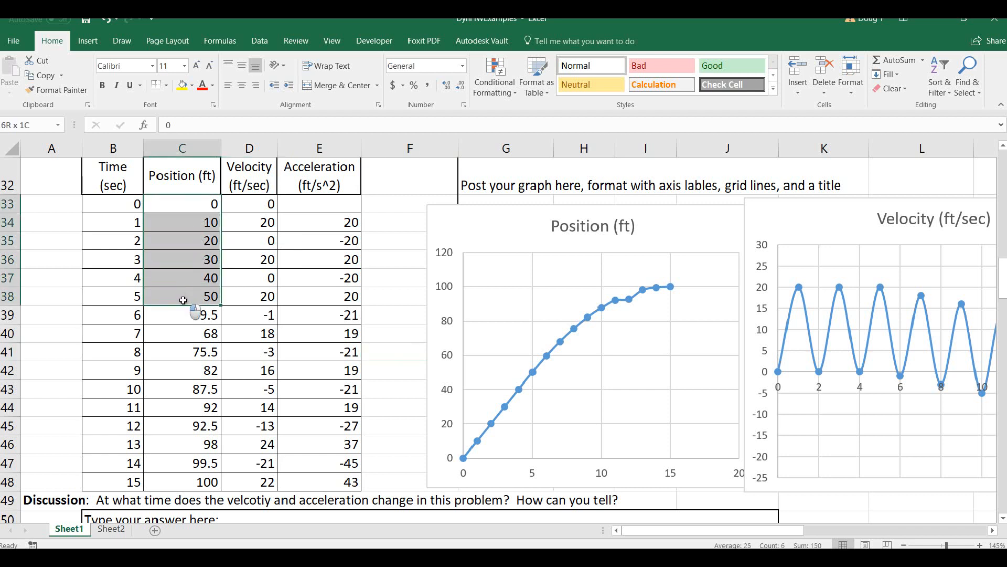
left_click(183, 215)
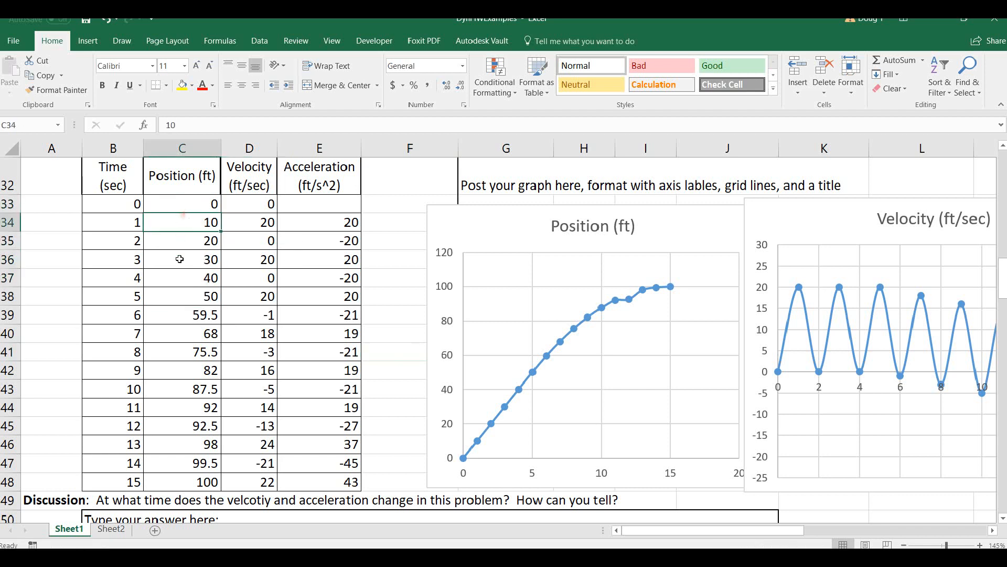
left_click(184, 291)
left_click_drag(182, 216, 180, 242)
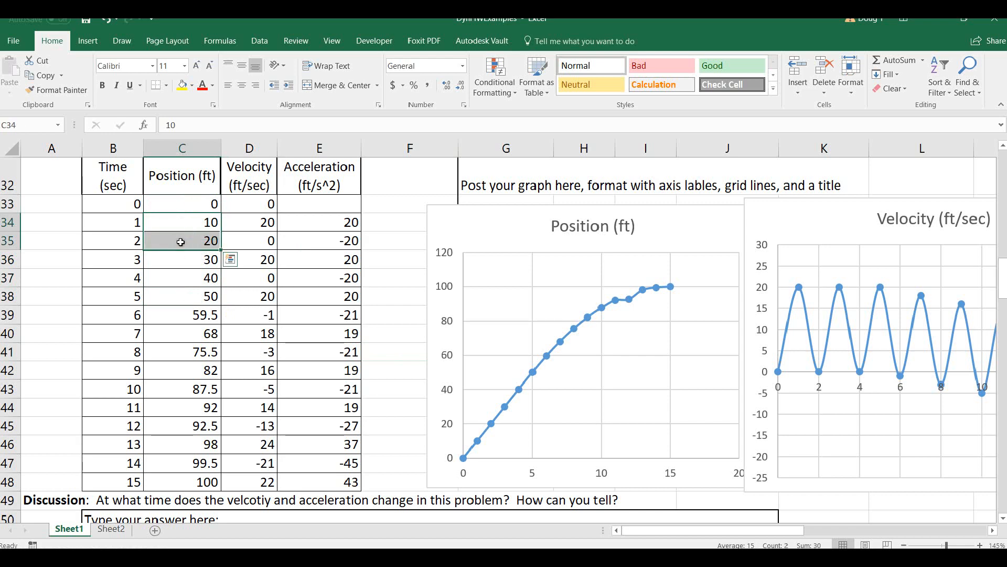
left_click(243, 204)
left_click(396, 242)
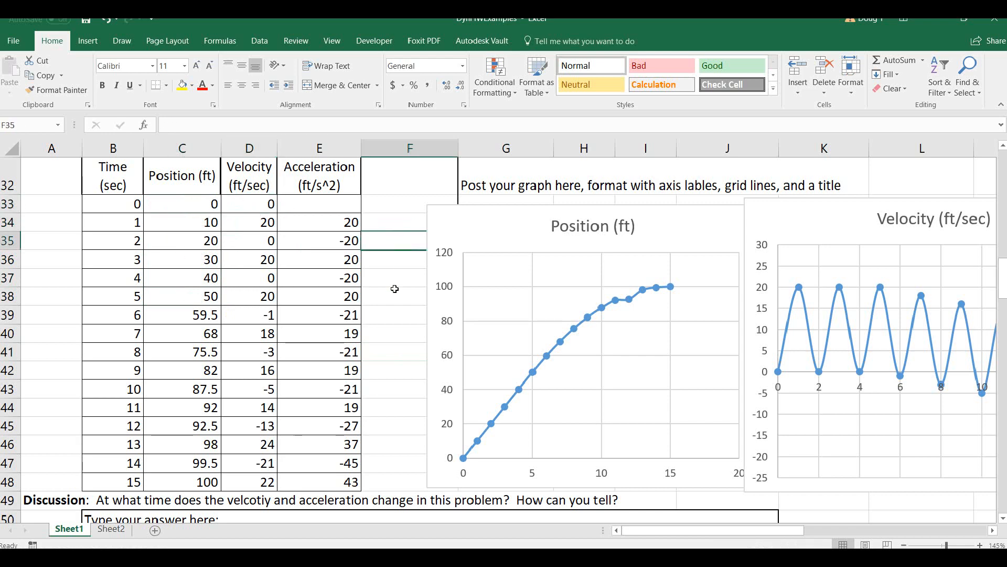
Highlight Table two's initial velocity cell D33 in yellow and move the V1 equation picture over the table's headings.
scroll(393, 278, "down", 2)
left_click(209, 235)
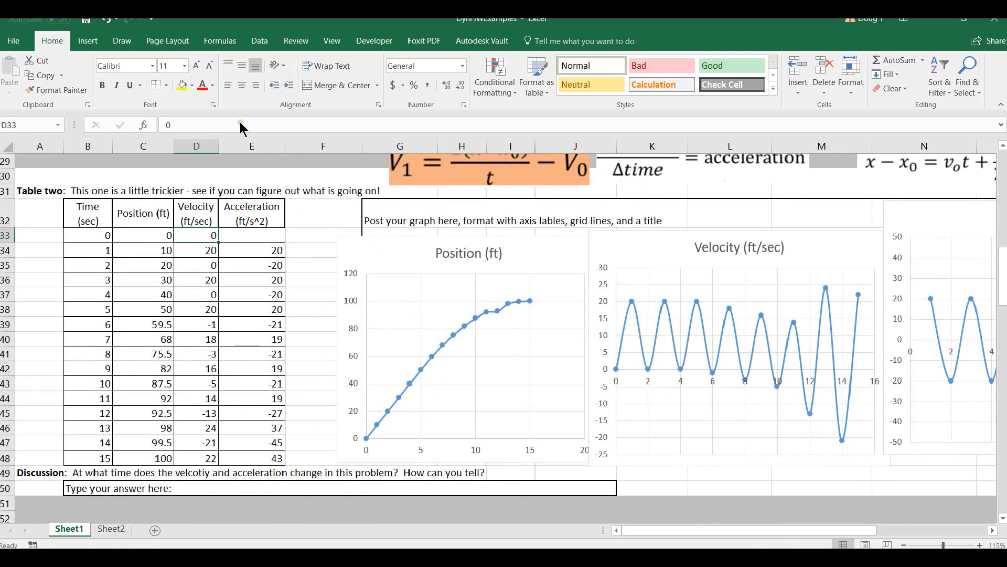
left_click(182, 85)
left_click_drag(474, 184, 133, 202)
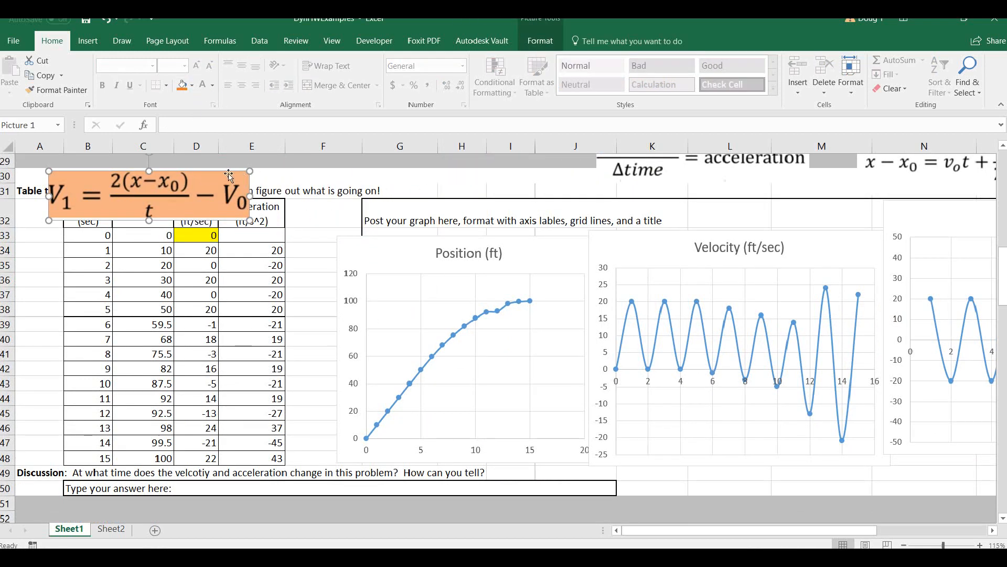
Set Table two's initial velocity in D33 to 10 ft/sec.
left_click(200, 234)
type("10")
key("Return")
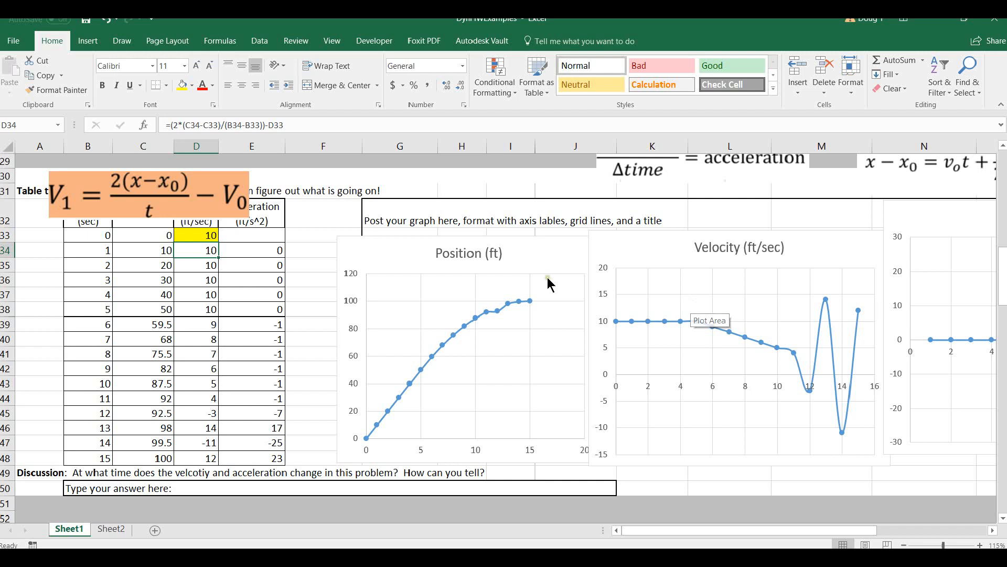
left_click(199, 235)
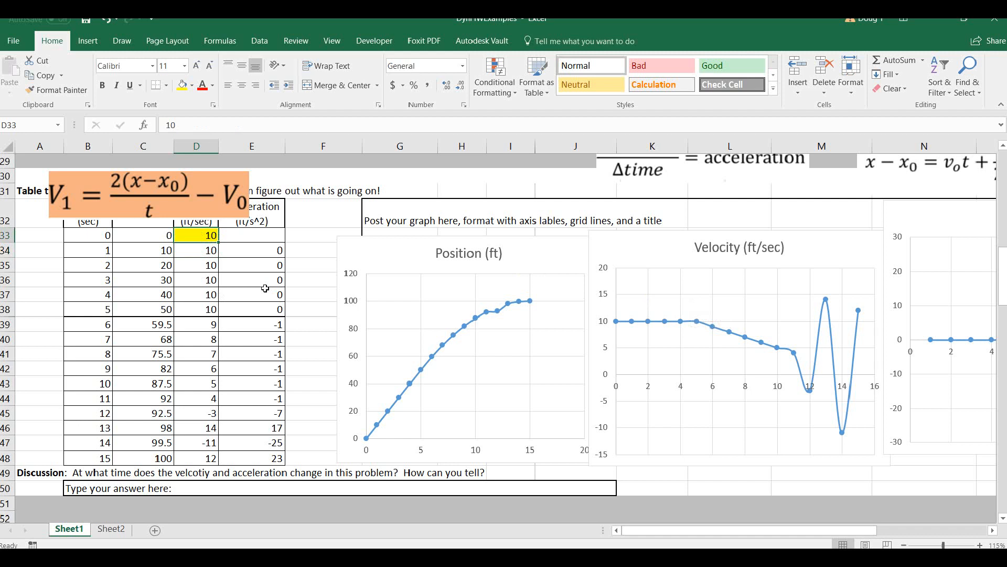
left_click(246, 242)
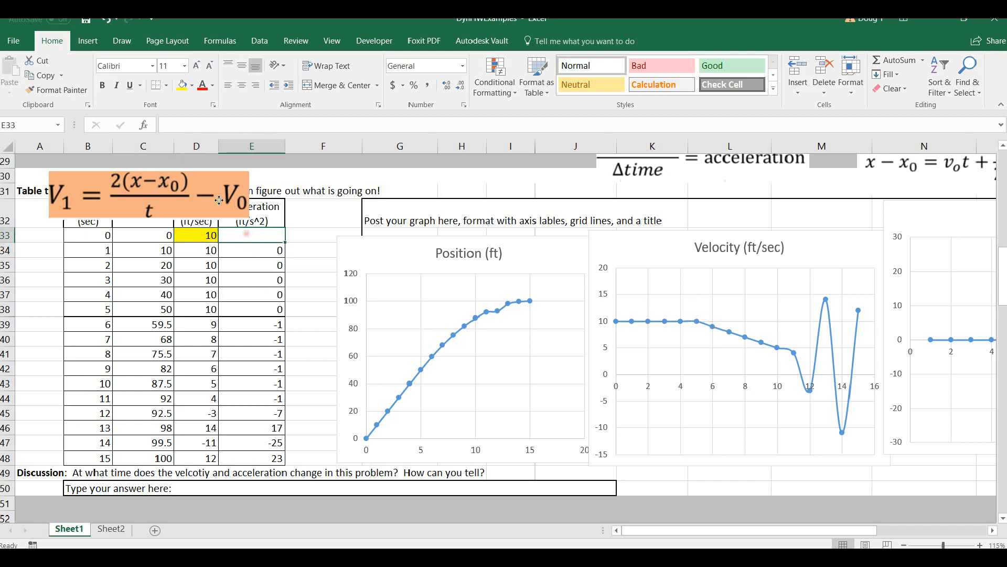
Examine the 12-second point on Table two's position curve, with the equation picture shifted aside.
left_click_drag(223, 204, 287, 194)
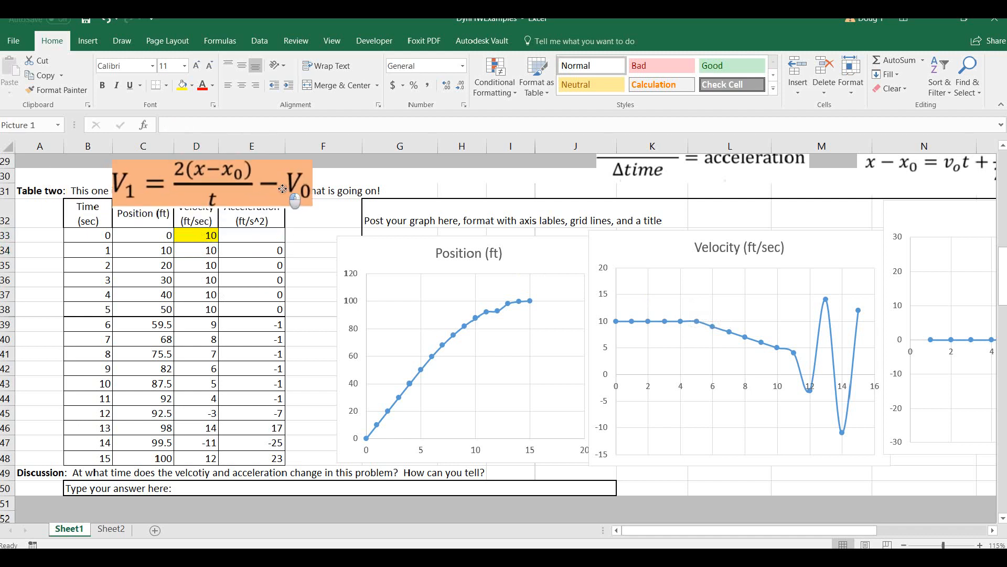
left_click(497, 313)
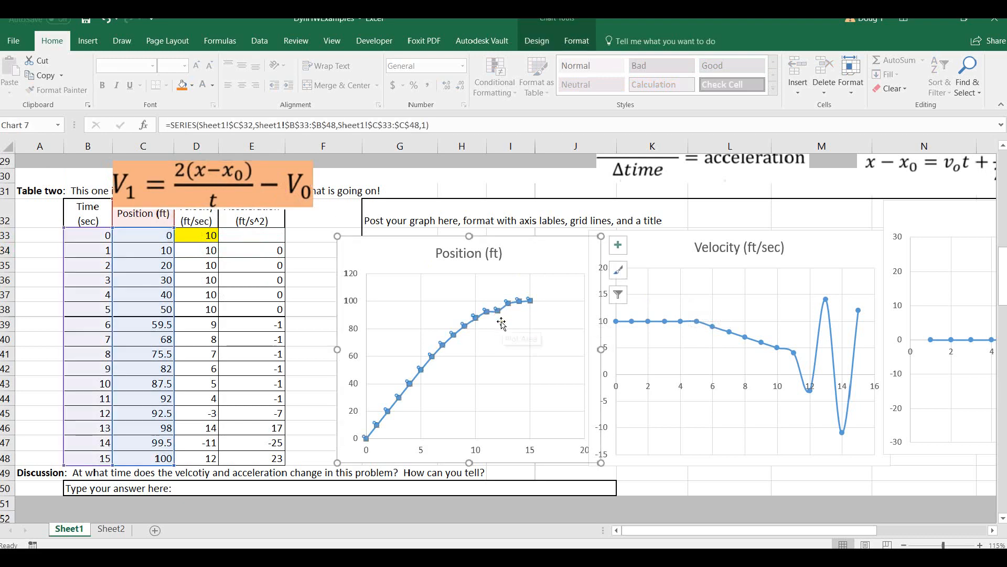
scroll(502, 323, "up", 4)
left_click(308, 387)
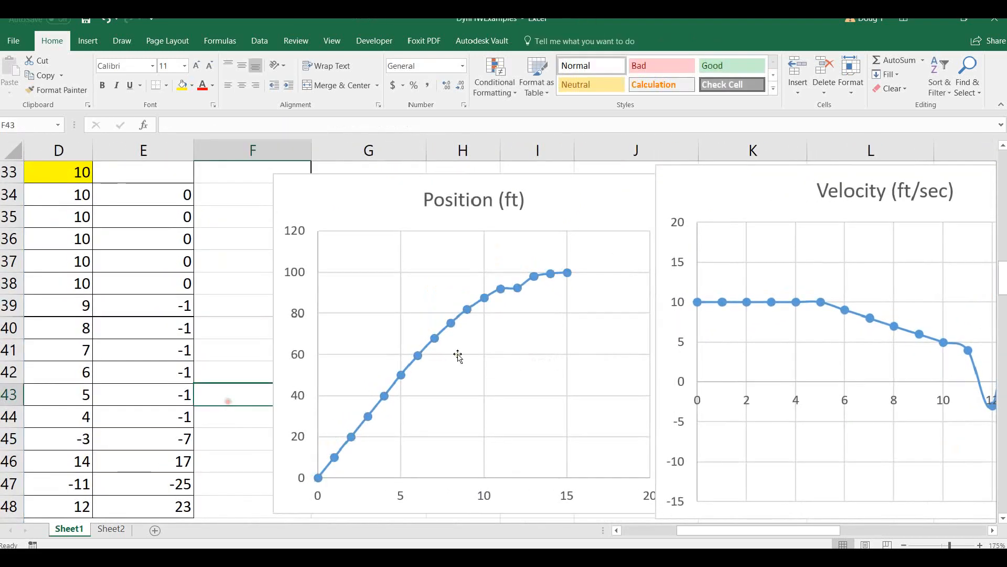
mouse_move(518, 289)
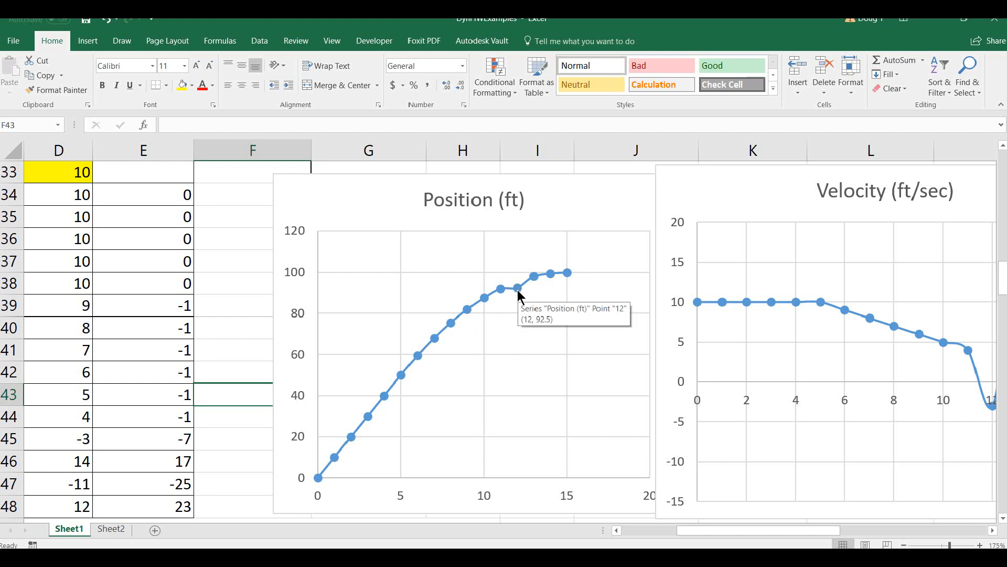
left_click(518, 293)
left_click(518, 292)
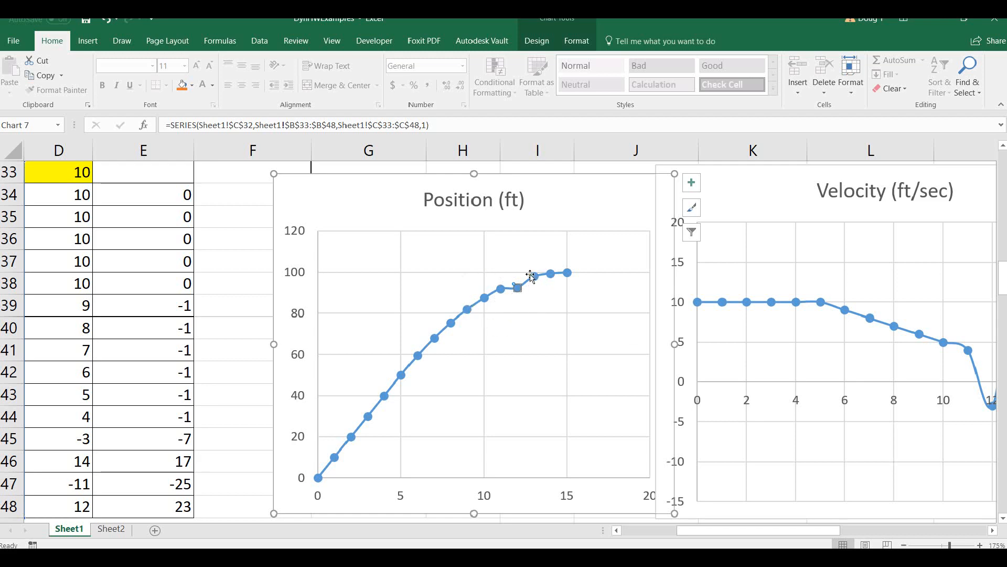
left_click(232, 290)
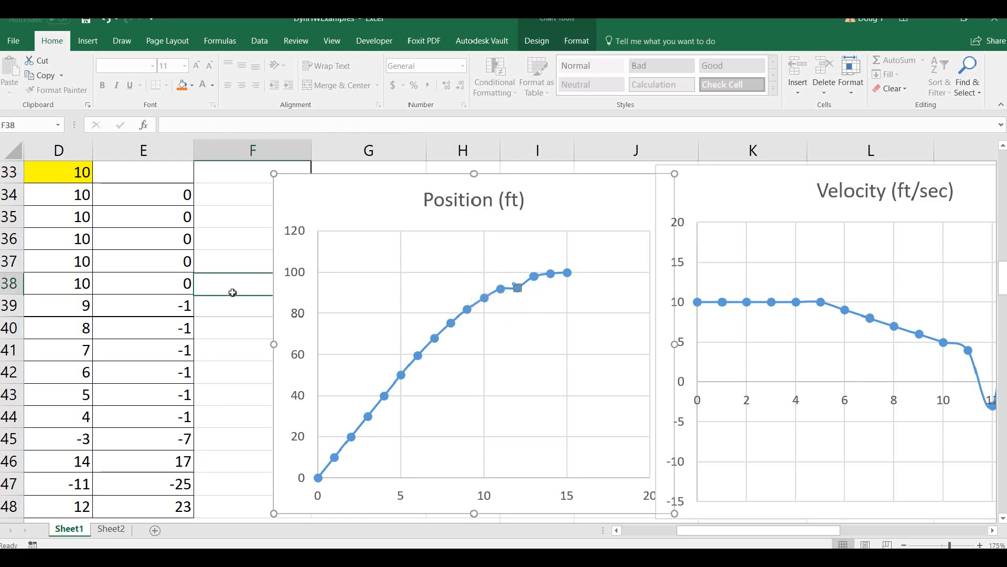
Compare Table two's position, velocity and acceleration curves around 12 to 15 seconds and move the V1 equation picture above the position chart.
scroll(362, 321, "down", 4)
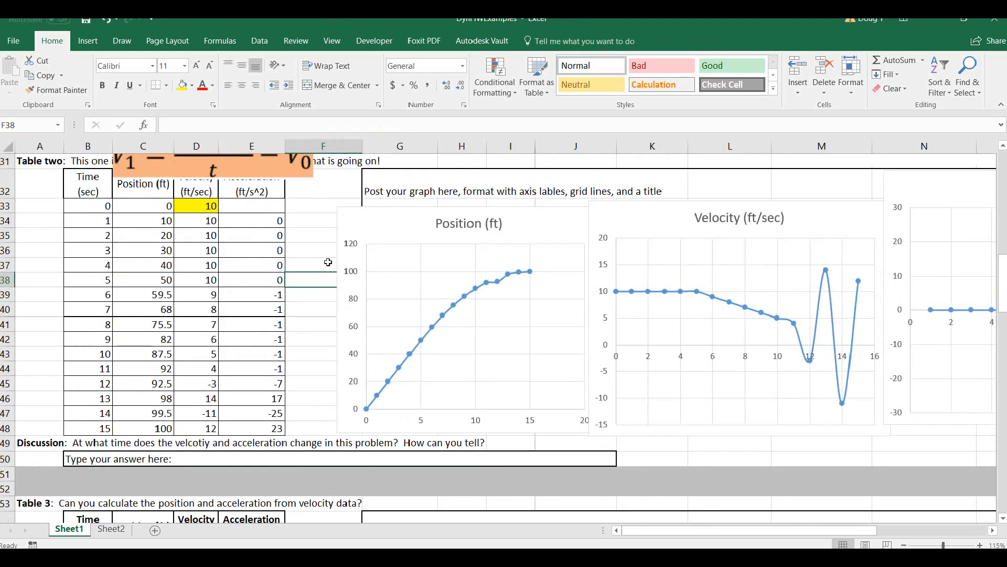
left_click_drag(274, 180, 281, 246)
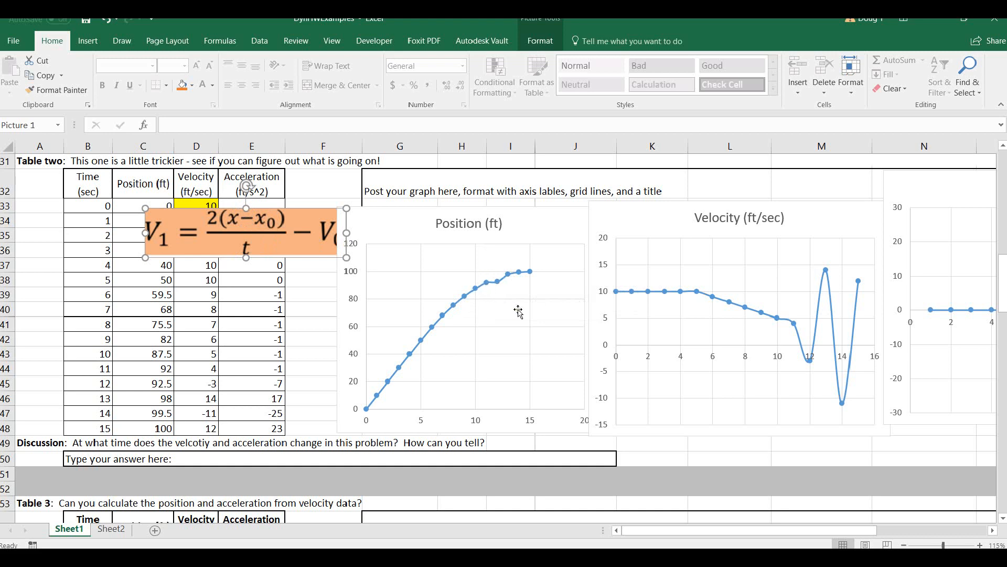
scroll(516, 310, "up", 3, "ctrl")
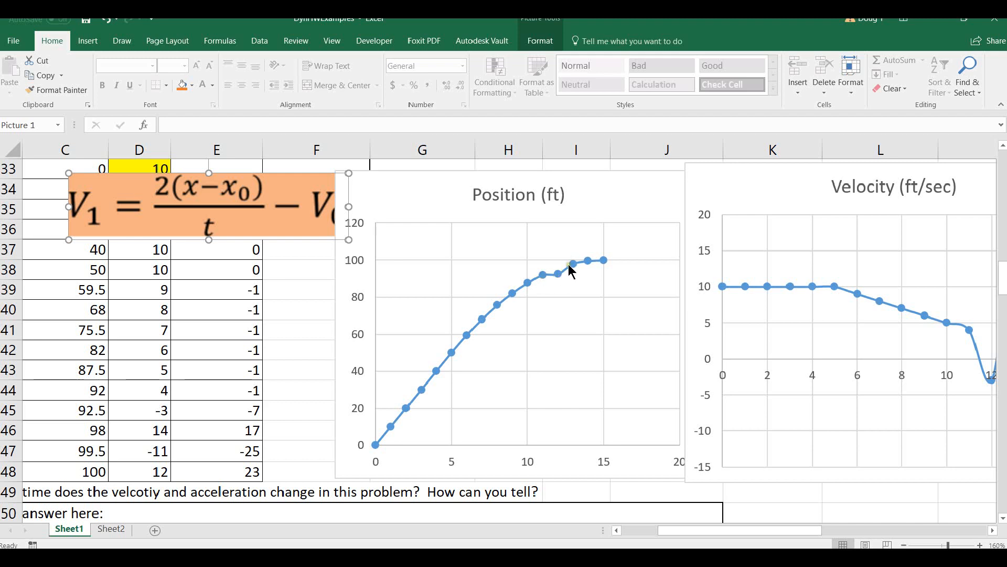
scroll(572, 293, "down", 4, "ctrl")
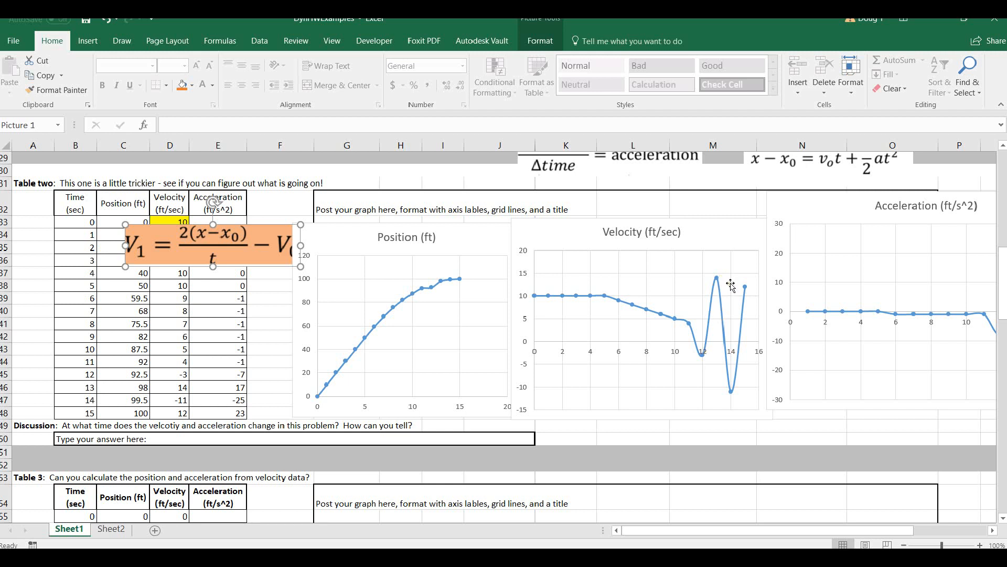
left_click_drag(778, 530, 888, 530)
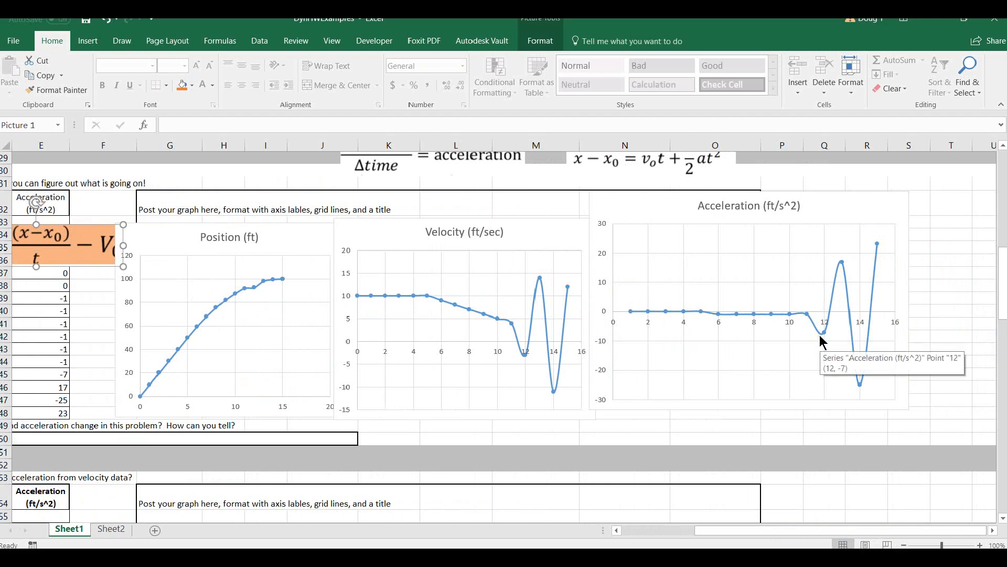
left_click_drag(785, 530, 705, 531)
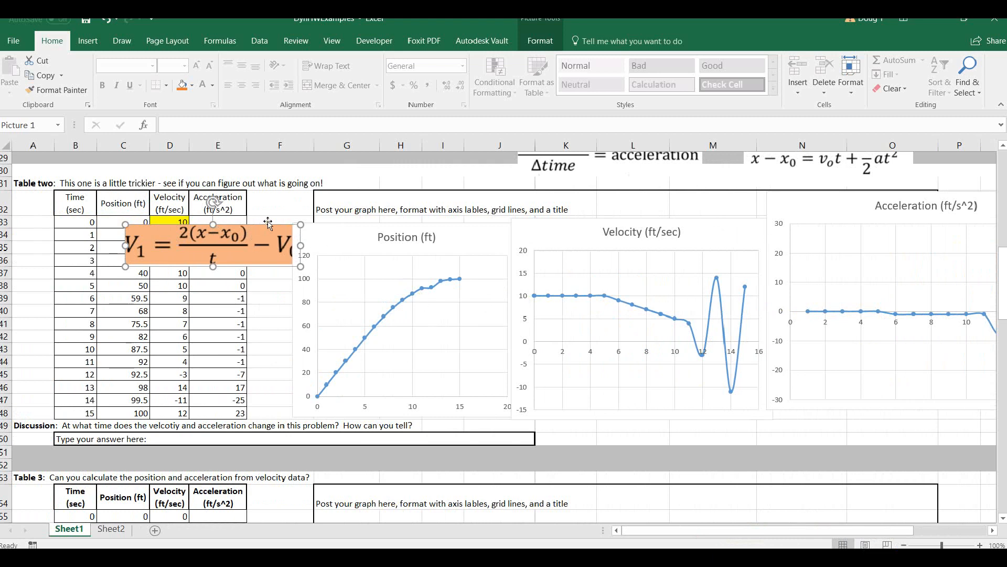
left_click_drag(269, 226, 346, 176)
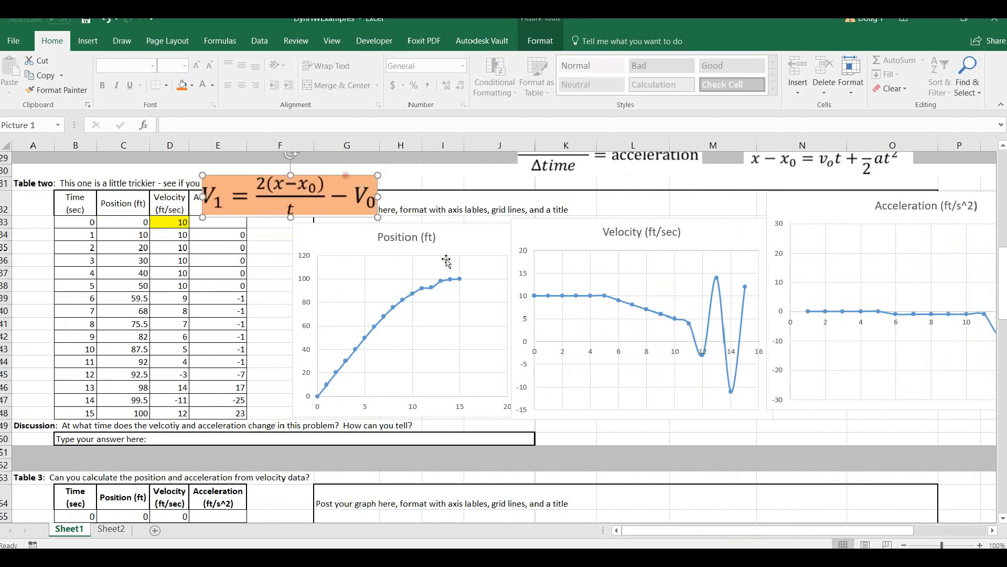
left_click(280, 337)
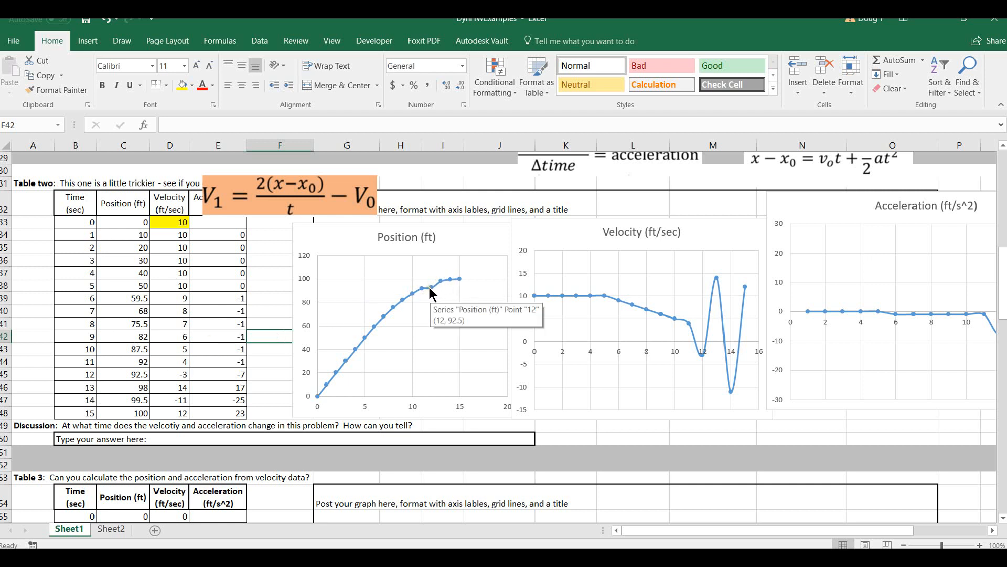
Highlight Table two's 12-second position cell C45 in yellow.
left_click(133, 413)
left_click(128, 396)
left_click(129, 383)
left_click(129, 372)
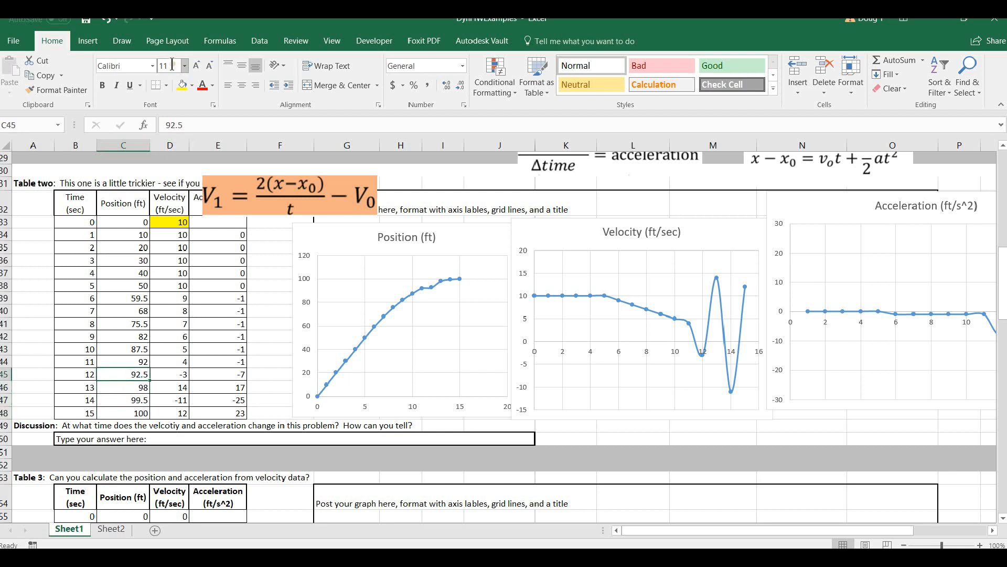
left_click(182, 85)
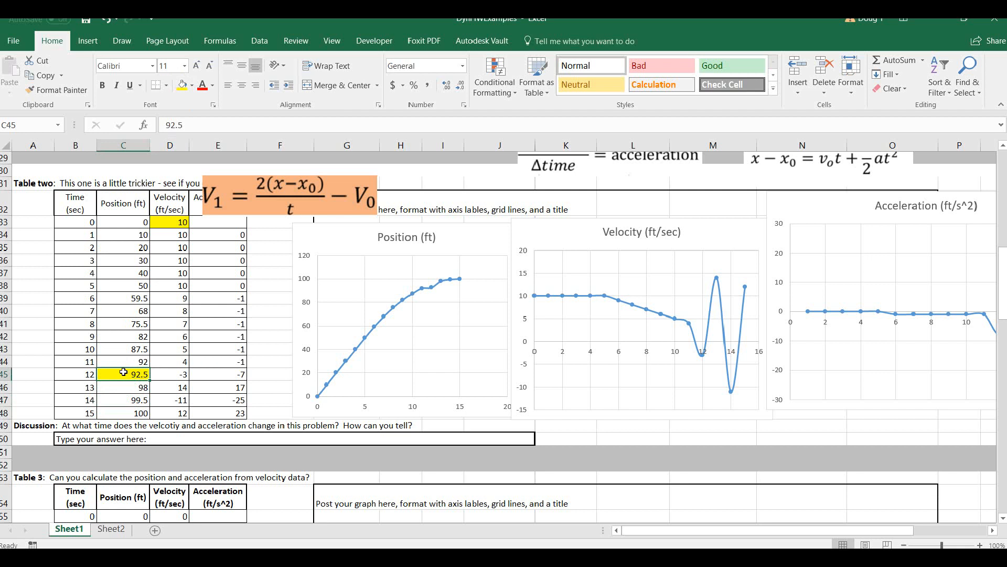
Try 95.5 ft as Table two's 12-second position in C45 and undo the change.
type("95.5")
key("Return")
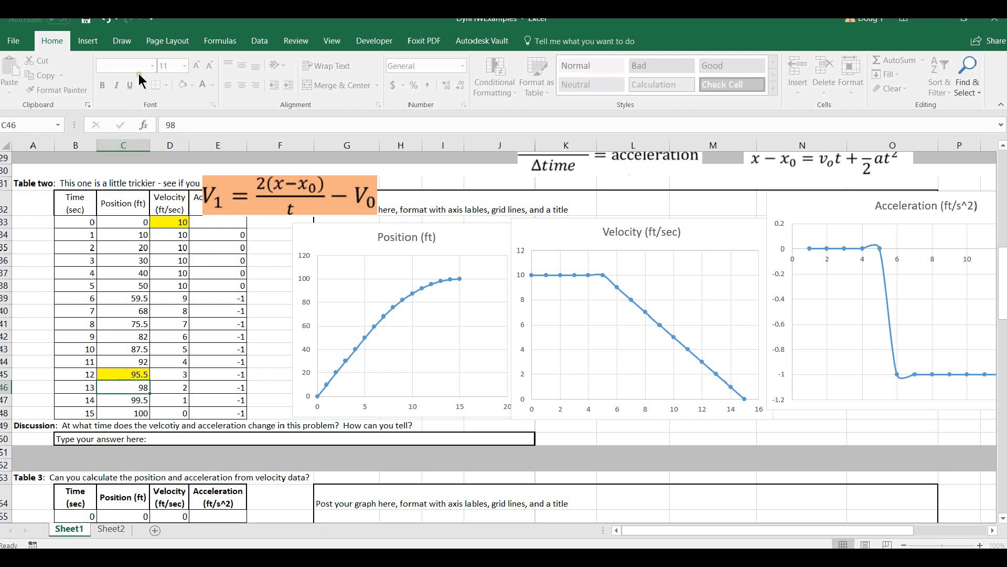
left_click(107, 24)
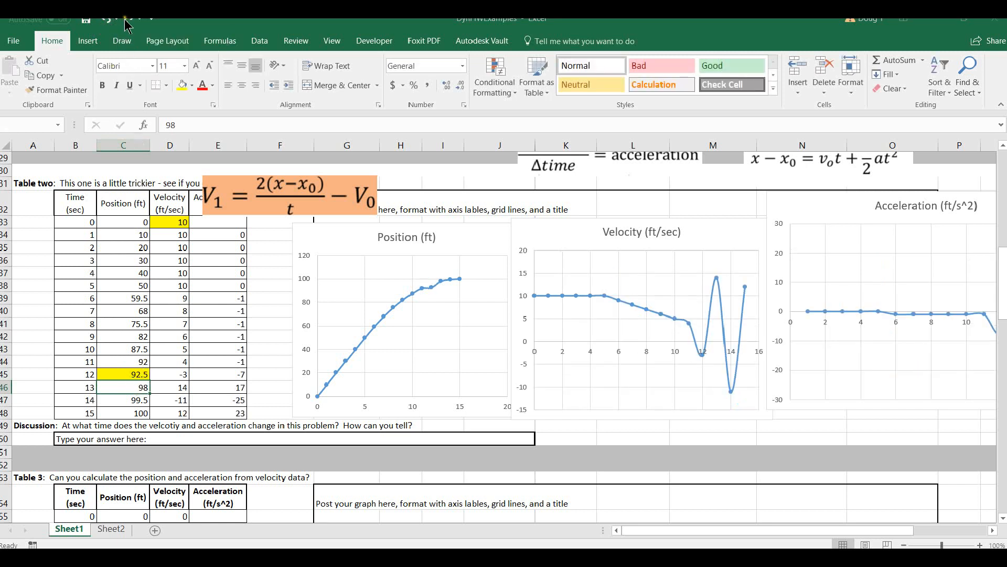
Set Table two's 12-second position in C45 to 95.5 ft and check that point on the position curve.
left_click(129, 372)
key("F2")
type("95.")
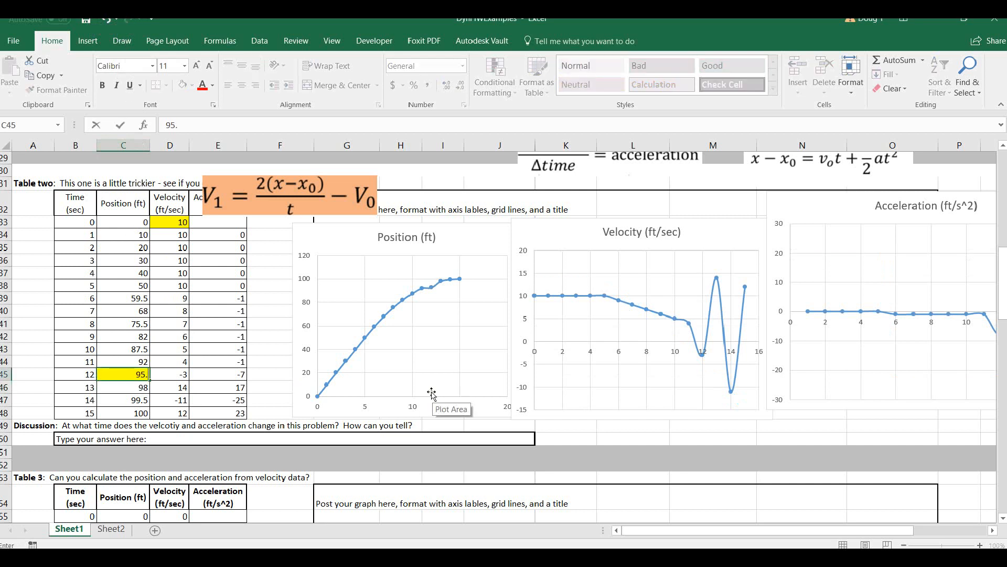
key("Return")
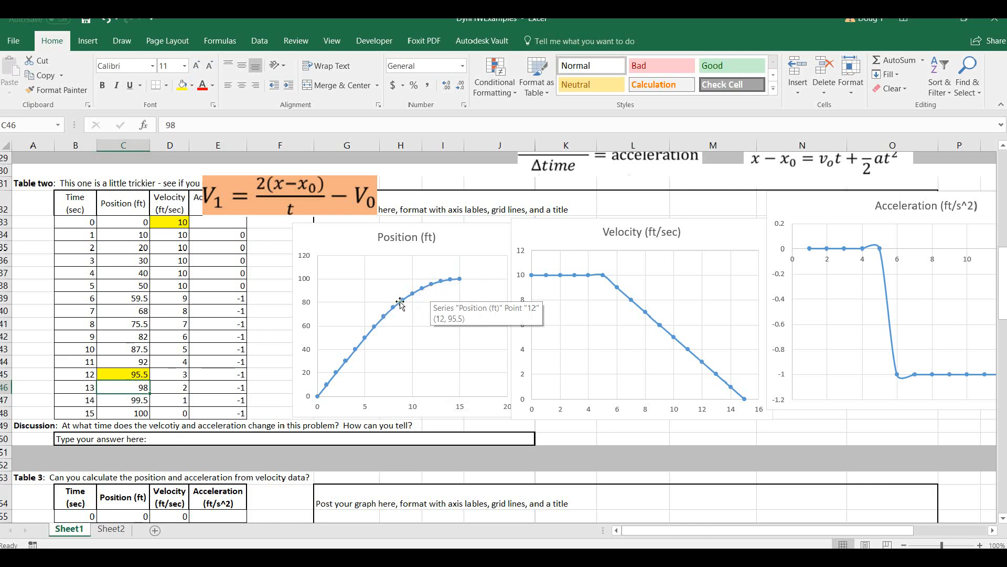
Move the V1 equation picture below Table two's position chart, over the discussion rows above Table 3.
left_click(296, 205)
left_click_drag(295, 206, 198, 388)
scroll(246, 259, "down", 3)
left_click_drag(249, 257, 437, 316)
left_click(296, 398)
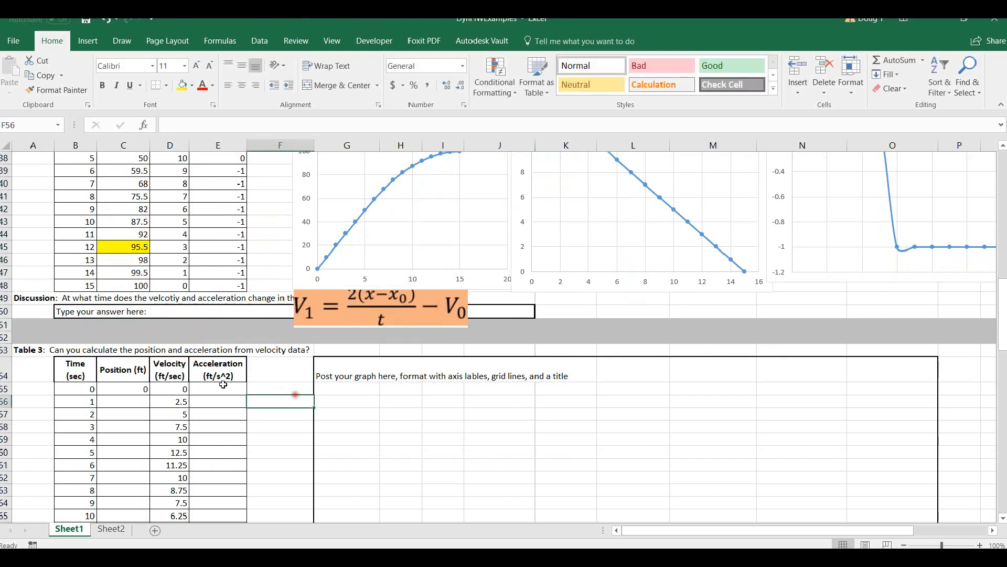
Review Table 3's given velocity data and its position and acceleration columns.
left_click(173, 387)
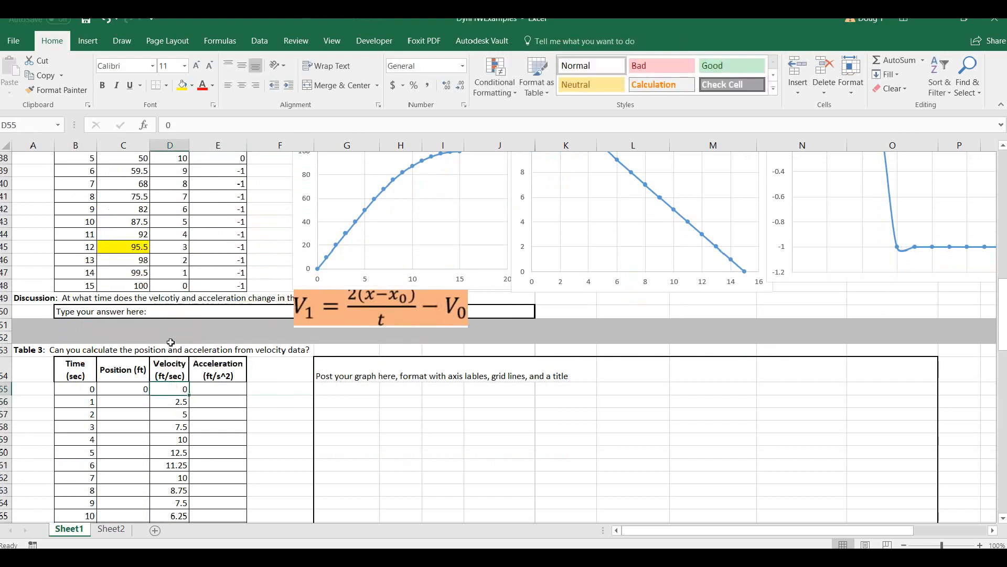
left_click_drag(168, 374, 172, 414)
left_click(135, 390)
left_click(254, 393)
Move the V1 equation picture down past Table 3 to just above the "Data with errors" table.
left_click(326, 309)
left_click_drag(325, 308, 290, 396)
scroll(304, 348, "down", 6)
scroll(301, 300, "up", 2)
left_click(330, 241)
left_click_drag(329, 241, 272, 421)
scroll(242, 430, "down", 5)
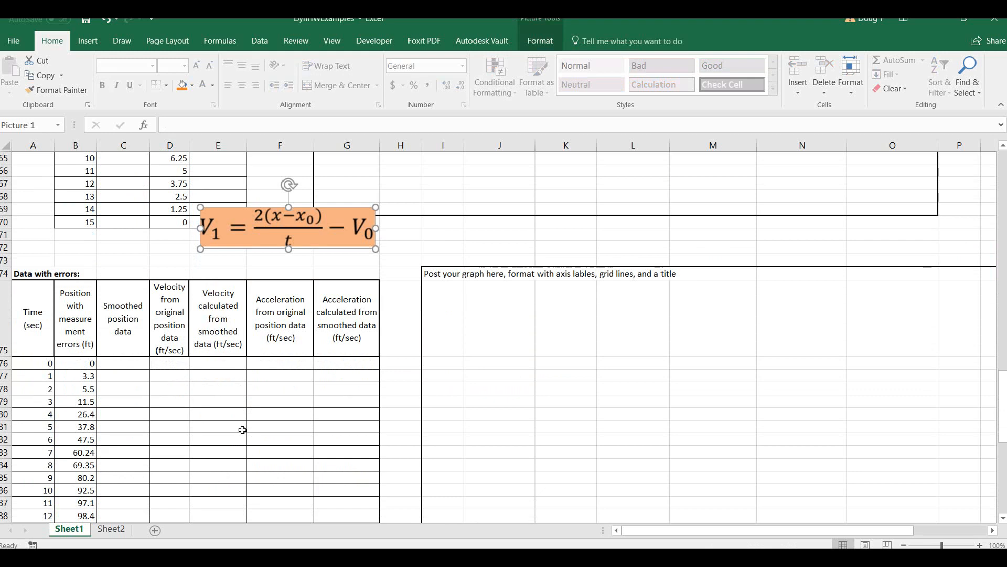
Chart time against position with measurement errors (A75:B91) as a smooth-line scatter with markers and place it in the graph area.
left_click_drag(43, 321, 70, 431)
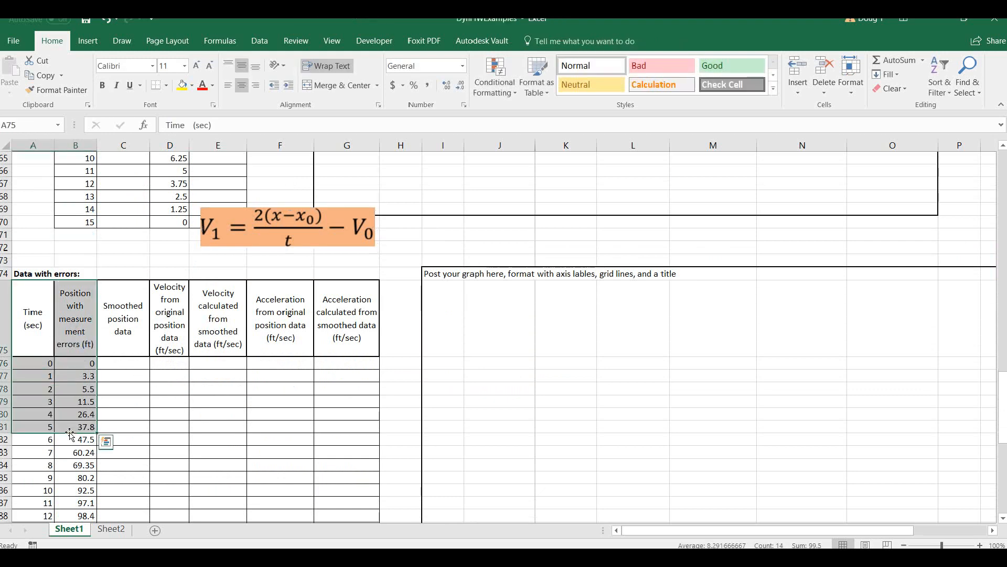
scroll(81, 362, "down", 2)
scroll(81, 363, "up", 1)
left_click_drag(44, 283, 63, 338)
scroll(310, 314, "up", 2)
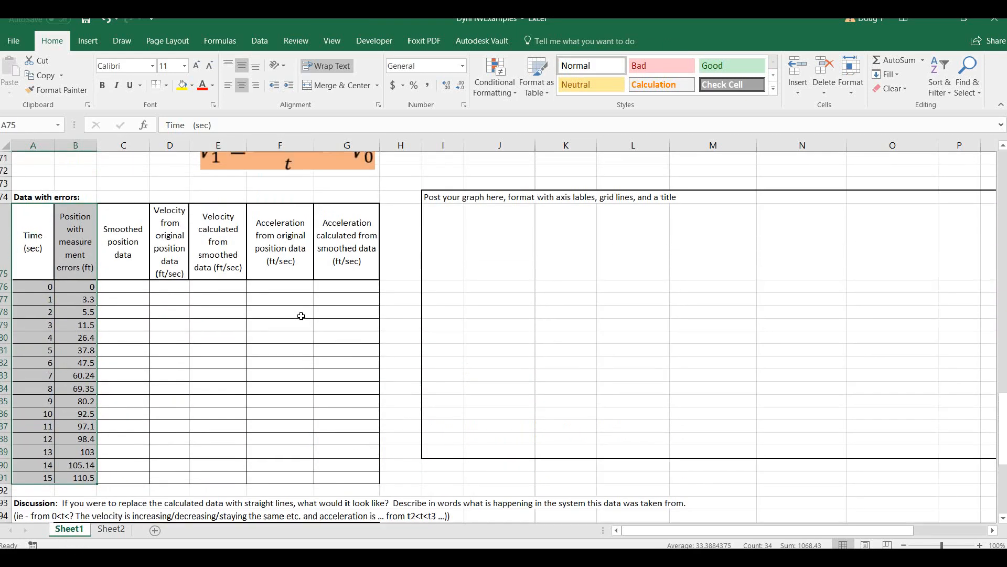
left_click(89, 41)
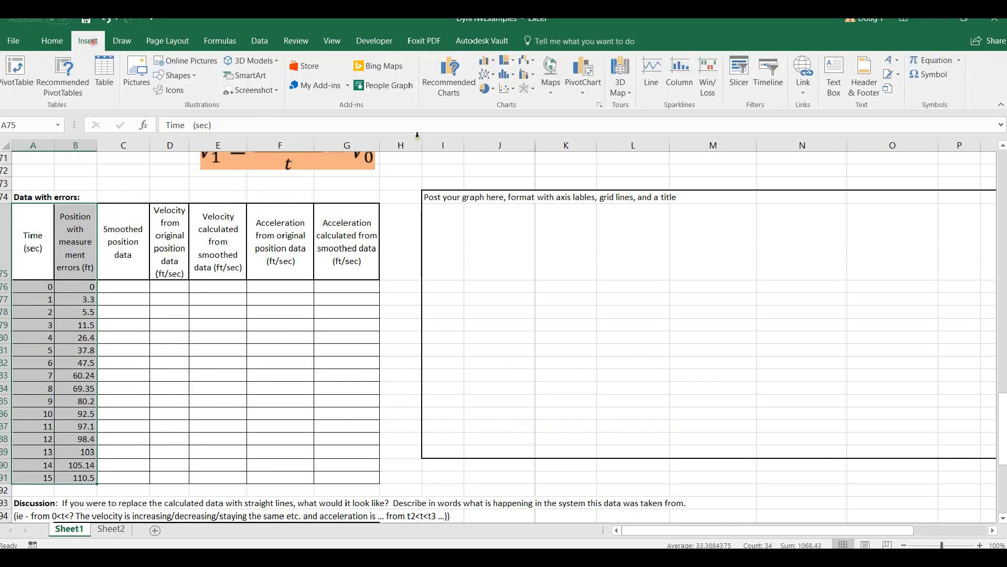
left_click(507, 88)
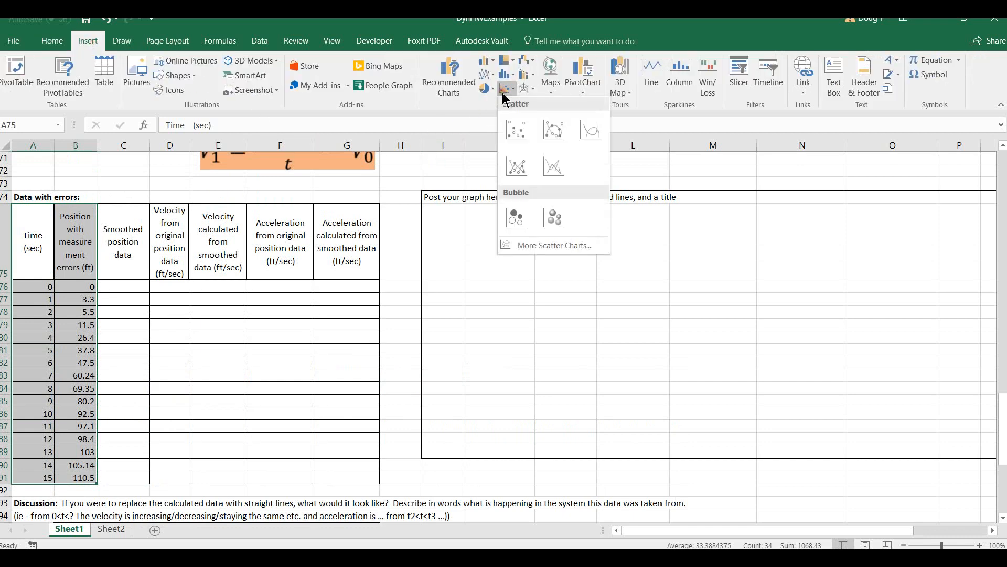
left_click(550, 126)
left_click_drag(381, 257, 471, 254)
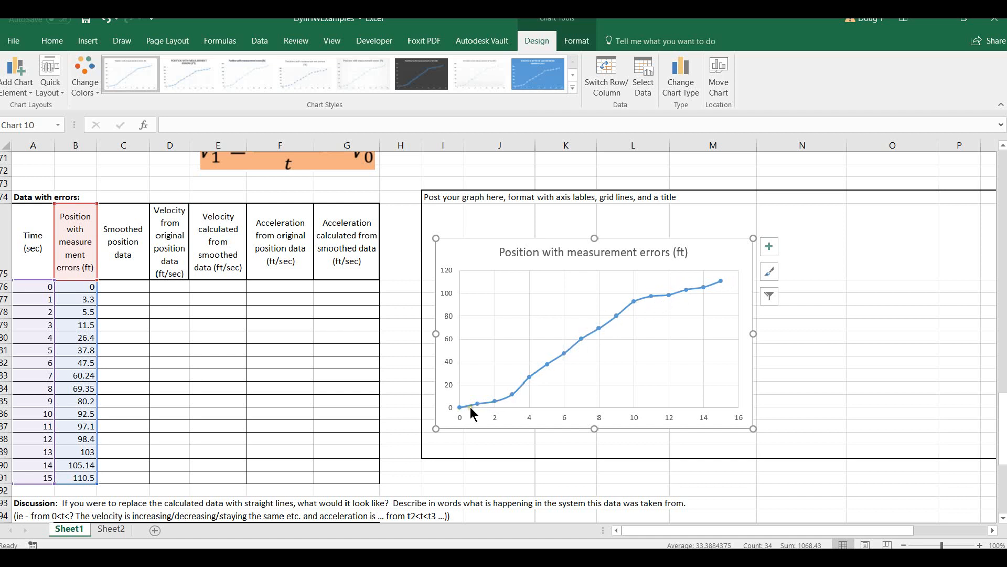
Set the initial velocity from original position data in D76 to 0 and move the V1 equation picture over the acceleration headings.
mouse_move(473, 412)
left_click(443, 451)
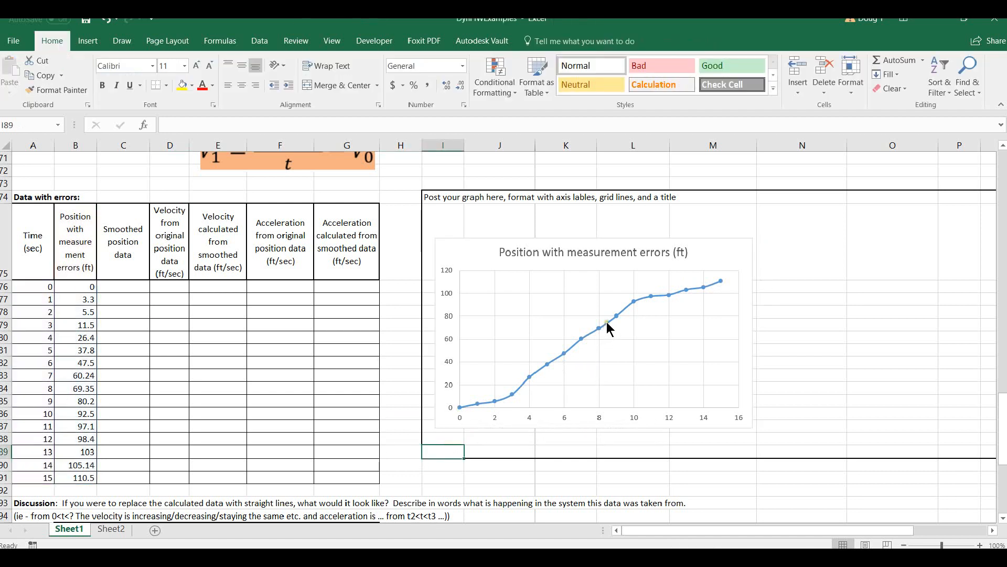
left_click(166, 289)
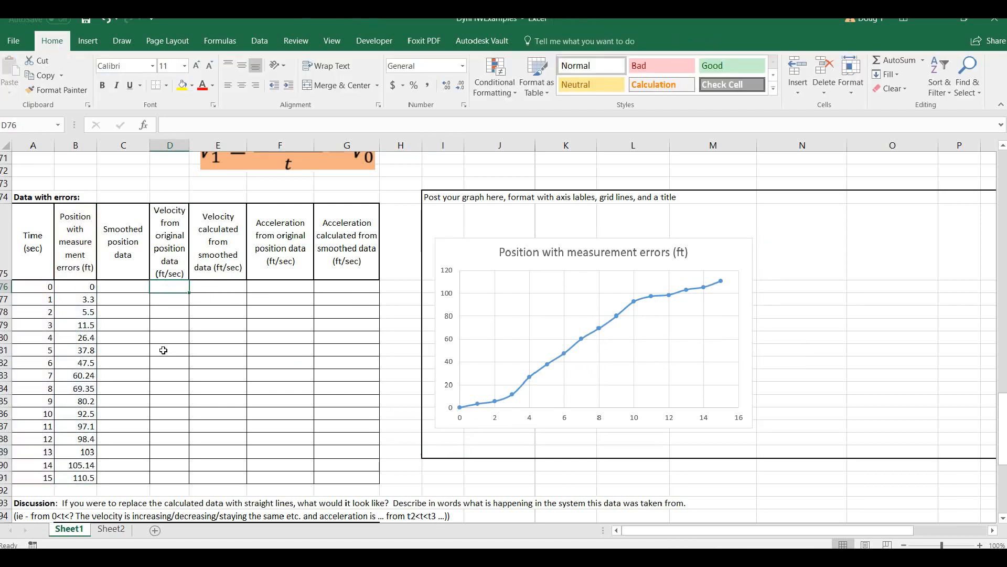
left_click_drag(262, 172, 293, 242)
left_click(163, 288)
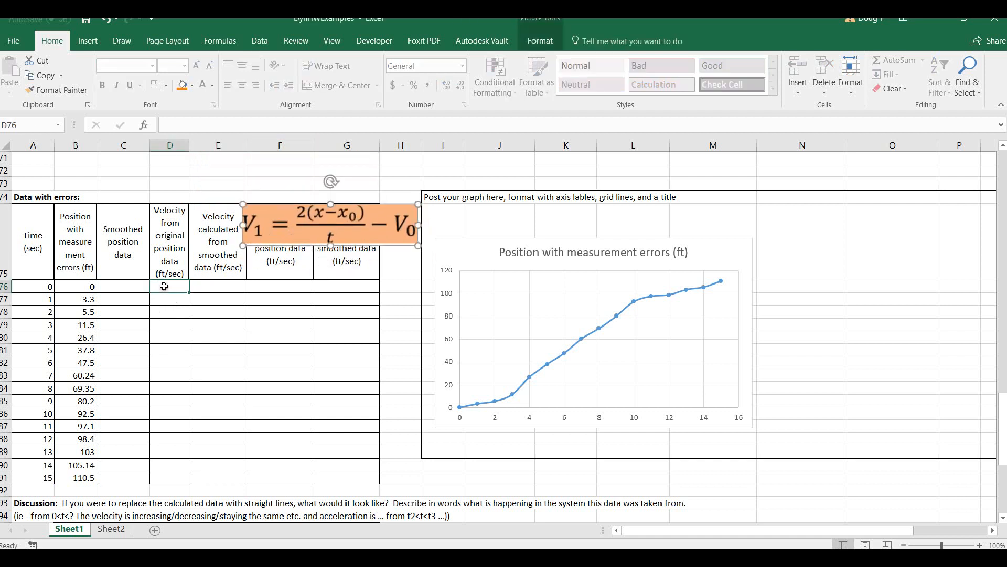
type("0")
key("Return")
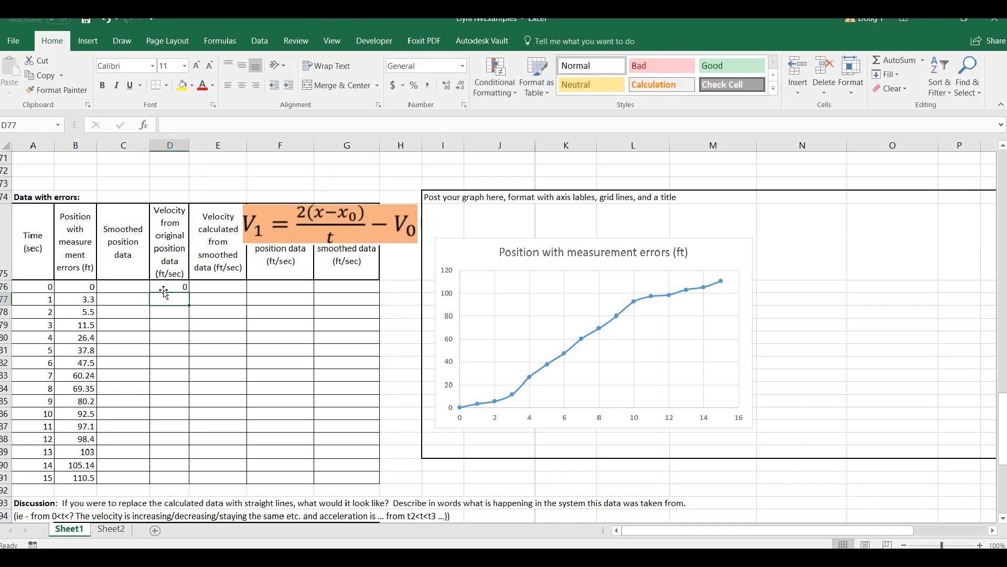
left_click_drag(273, 233, 275, 247)
left_click(167, 229)
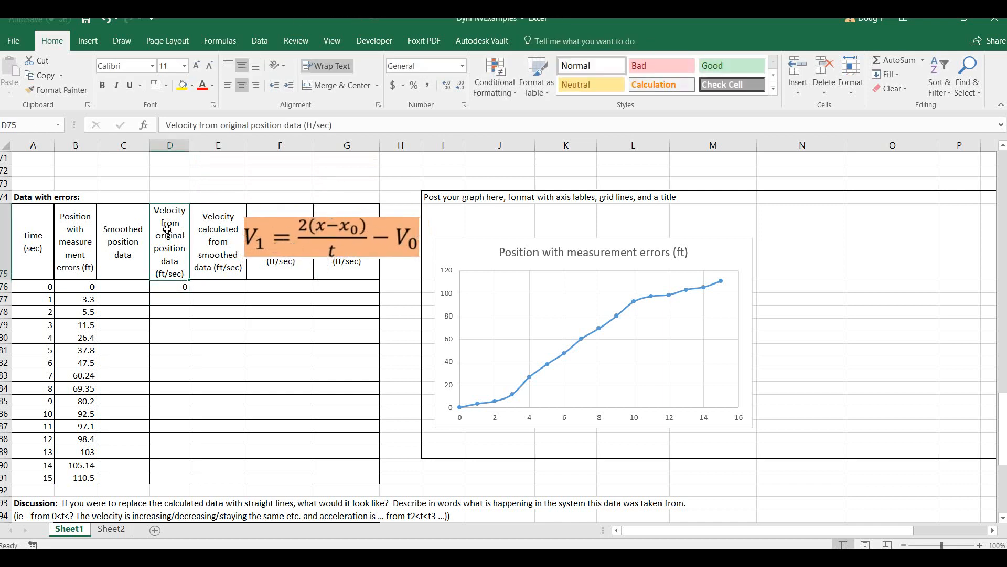
Enter =(2*(B77-B76)/(A77-A76))-D76 in D77 to calculate velocity from the original positions and fill it down to D91.
left_click(174, 299)
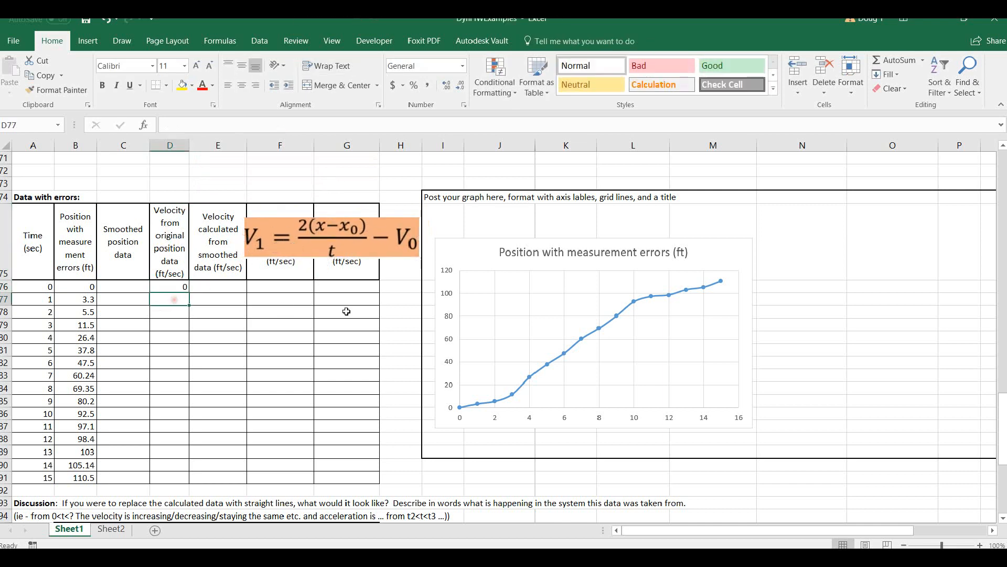
type("=(")
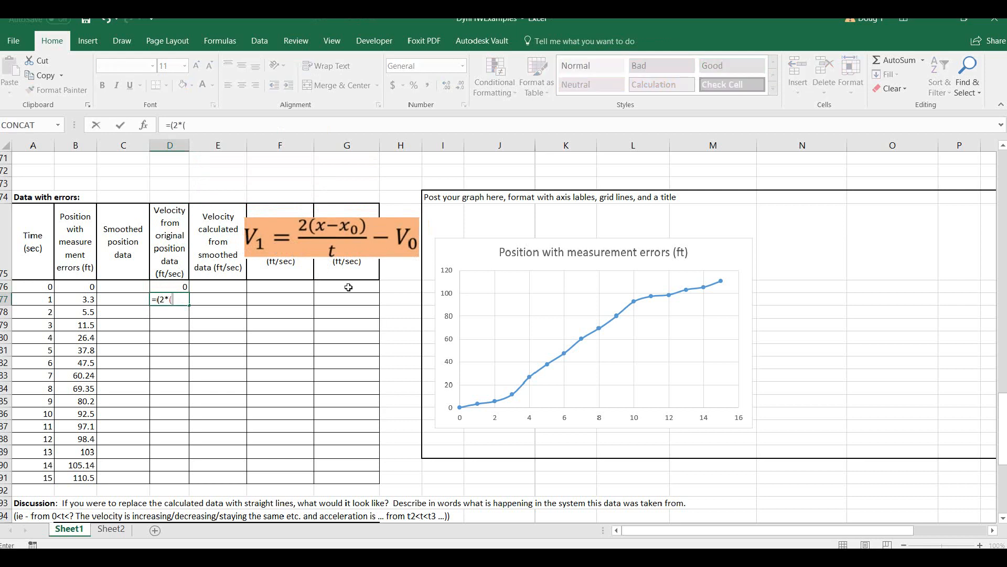
type("2*(")
left_click(74, 299)
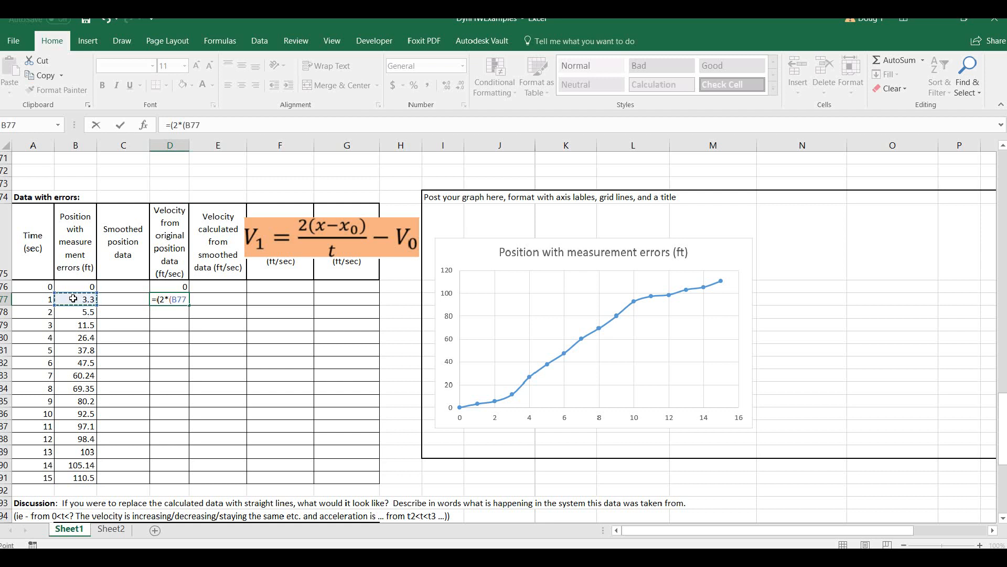
type("-")
left_click(81, 288)
type(")")
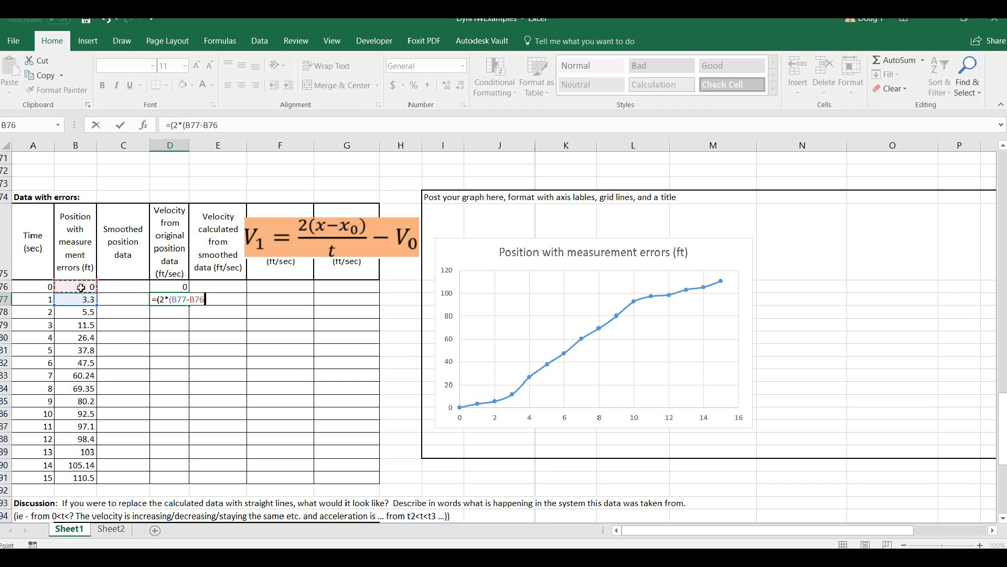
type("/(")
left_click(36, 302)
type("-")
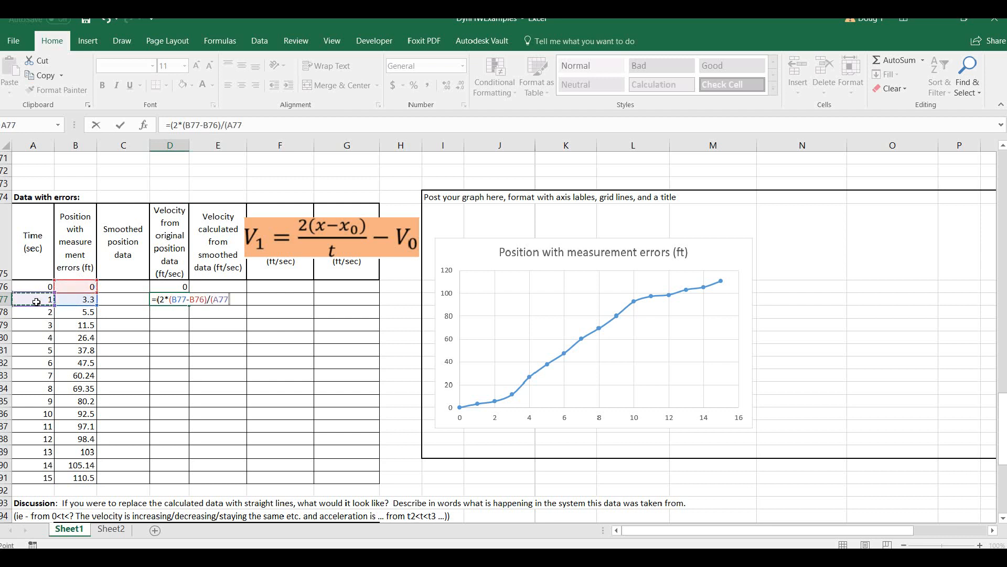
left_click(38, 286)
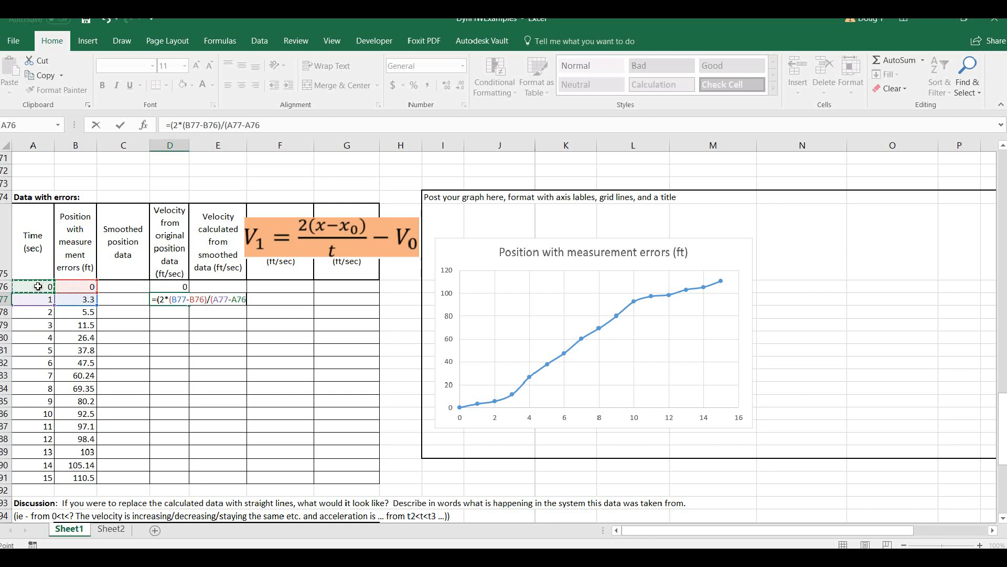
type("))-")
left_click(178, 286)
key("Return")
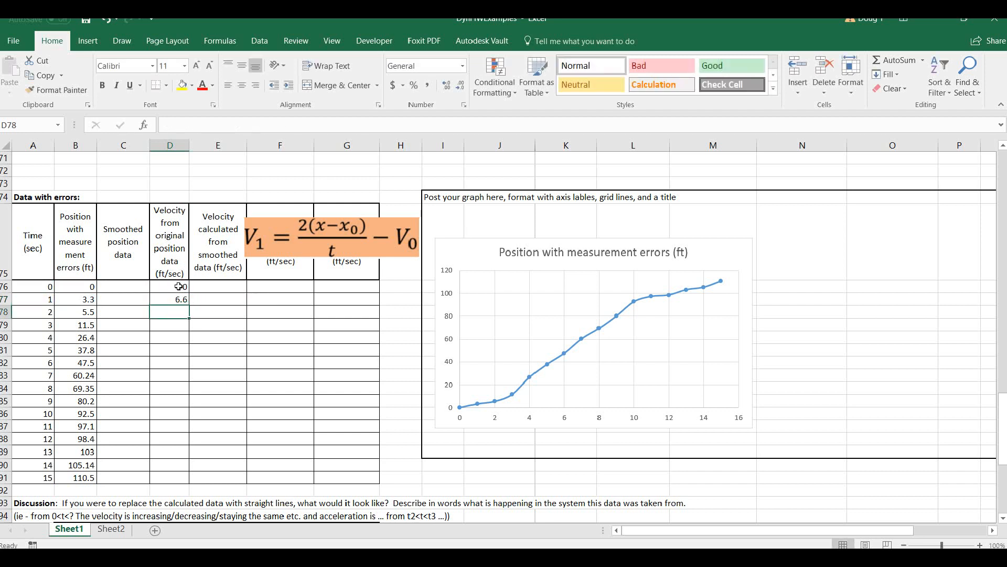
left_click(179, 302)
left_click_drag(189, 306, 195, 478)
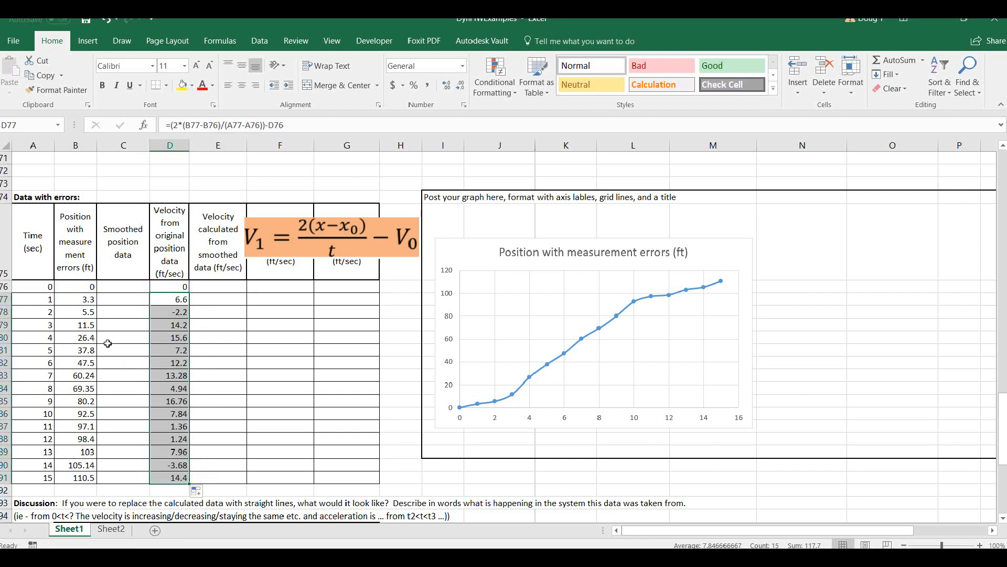
Insert a smooth-line scatter chart with markers of time (A75:A91) against both velocity columns (D75:E91).
left_click_drag(34, 234, 42, 478)
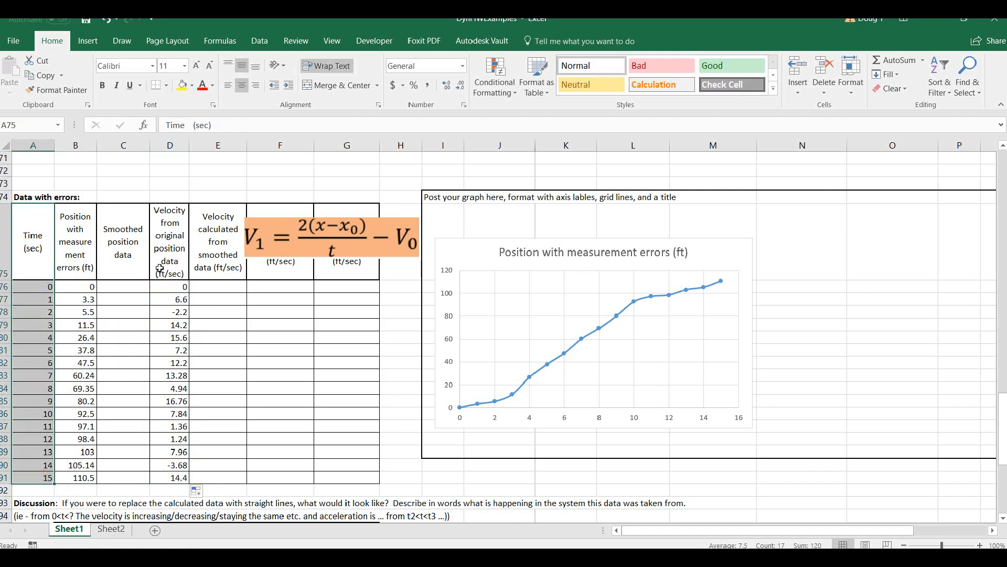
left_click_drag(177, 247, 228, 477)
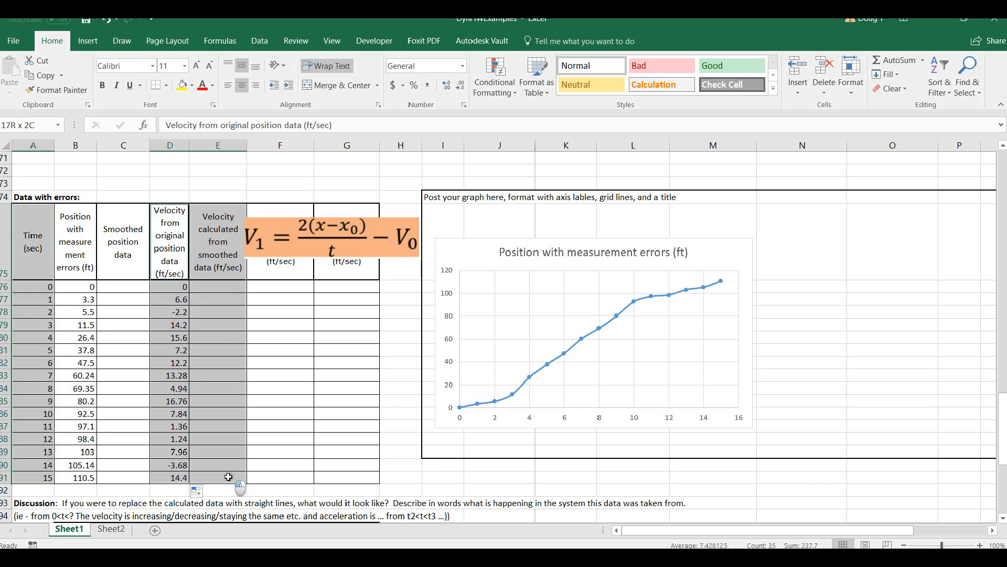
left_click(88, 41)
left_click(506, 89)
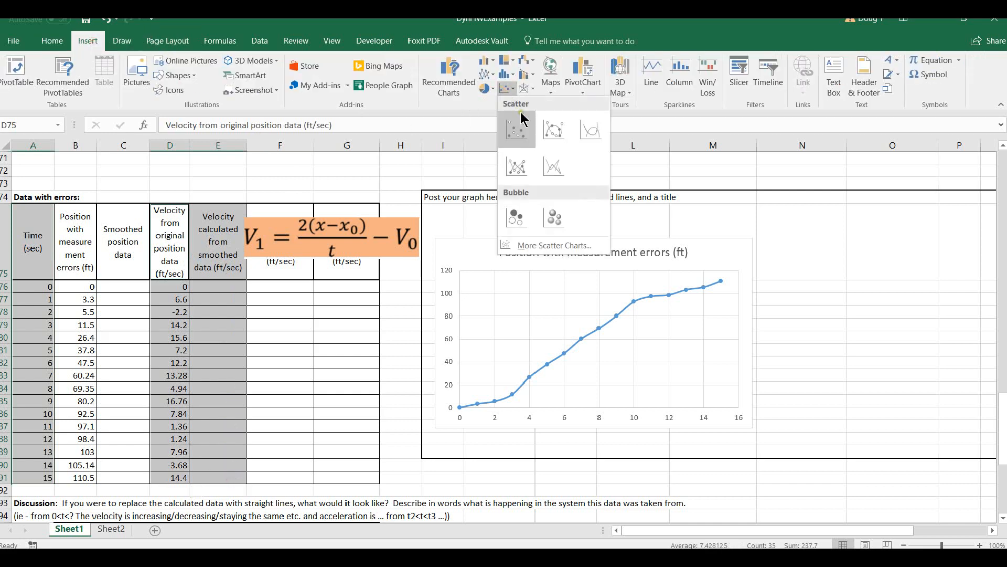
left_click(553, 127)
Shrink the velocity chart and place it beside the position with measurement errors chart.
left_click_drag(401, 274, 677, 264)
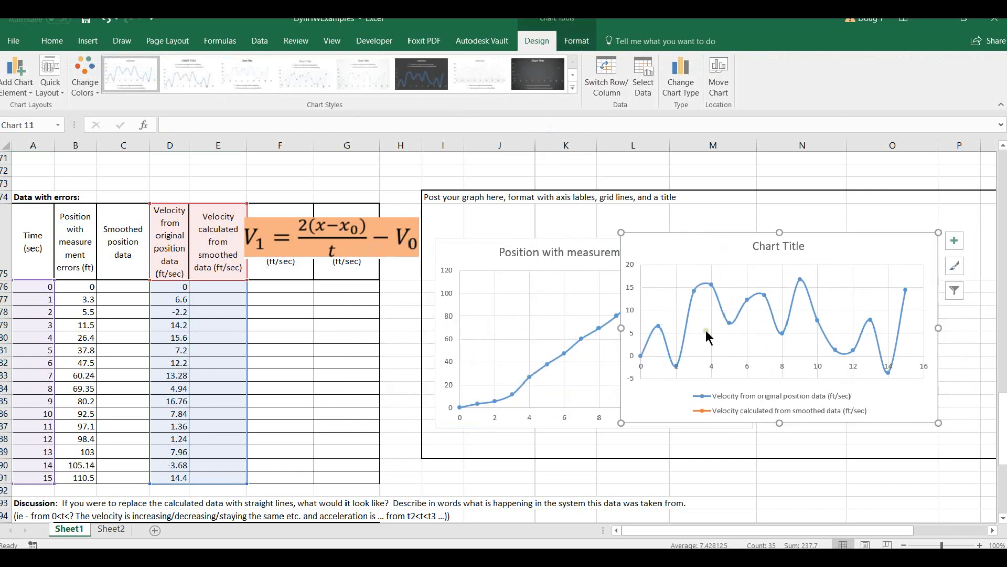
left_click_drag(693, 243, 625, 215)
left_click_drag(875, 391, 810, 426)
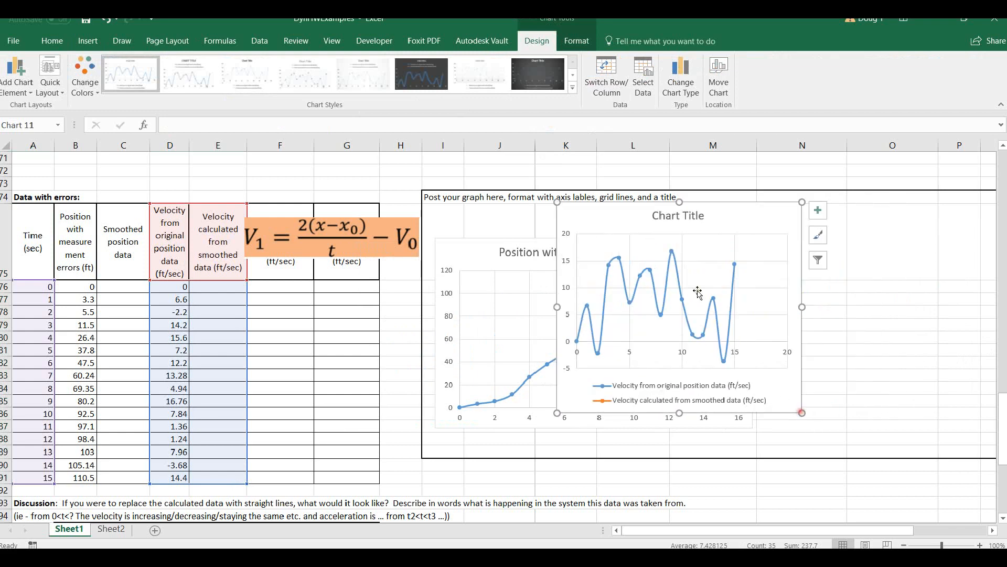
left_click_drag(608, 226, 788, 226)
Add a third-order polynomial trendline to the position with measurement errors series and display its equation on the chart.
left_click(636, 301)
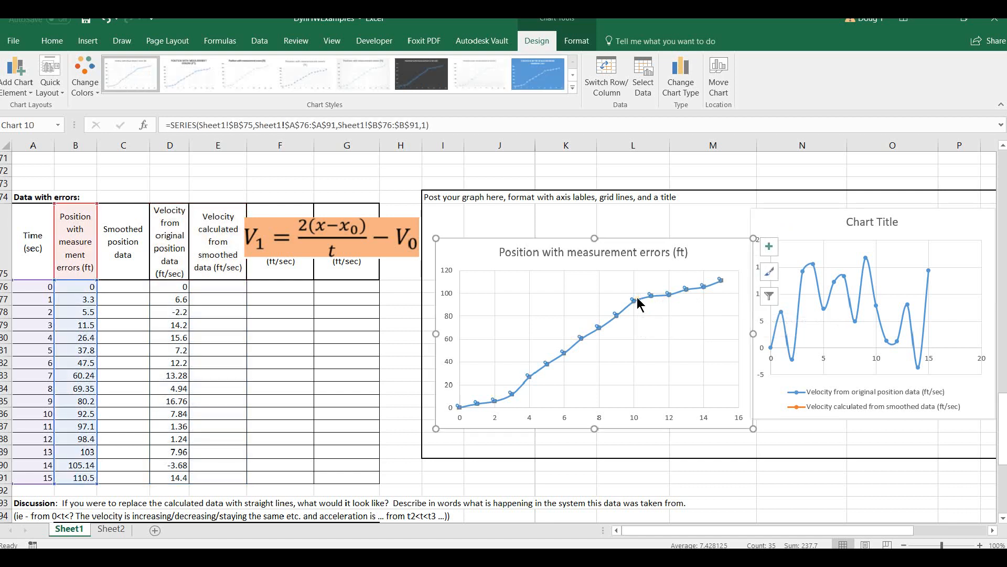
right_click(638, 298)
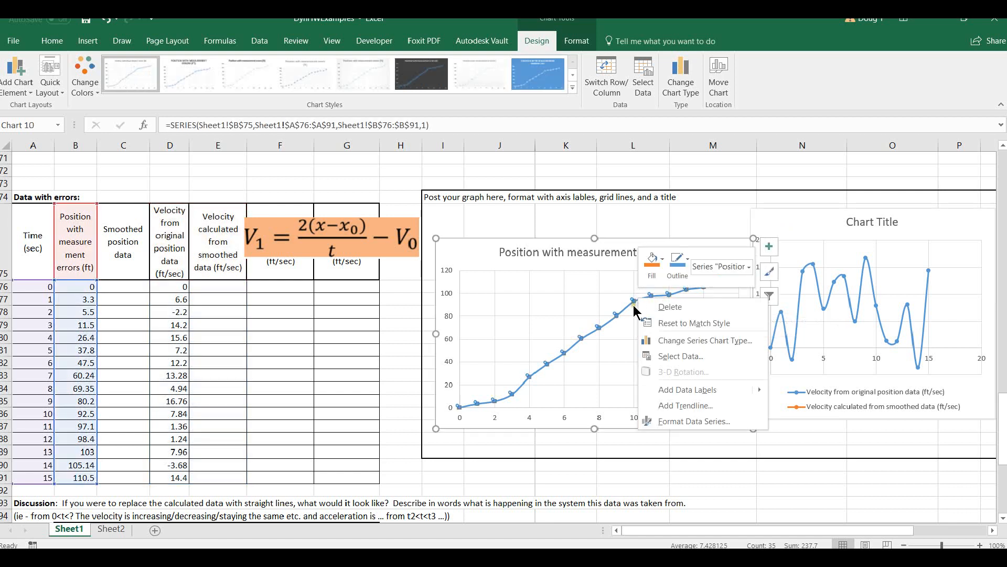
left_click(710, 406)
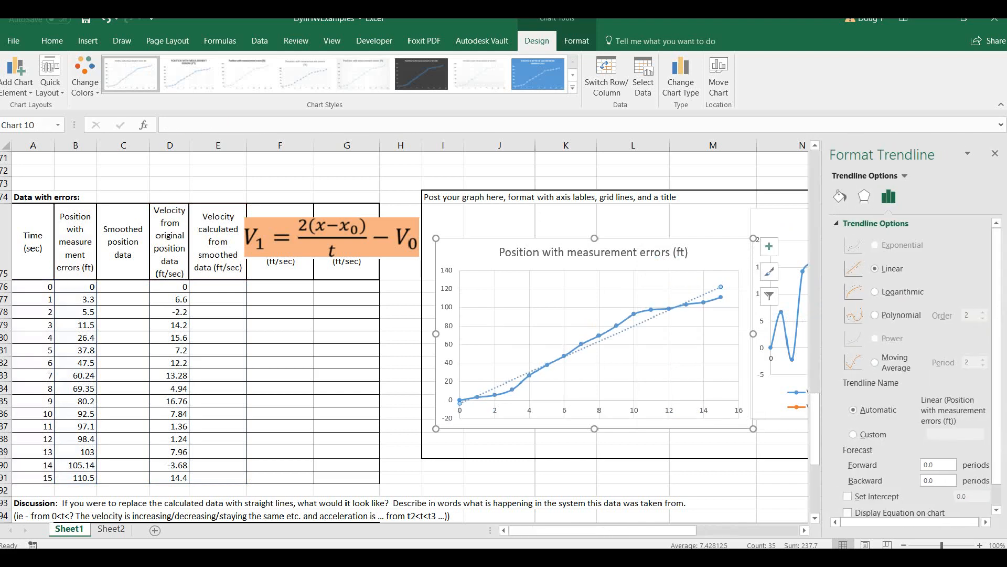
left_click(874, 315)
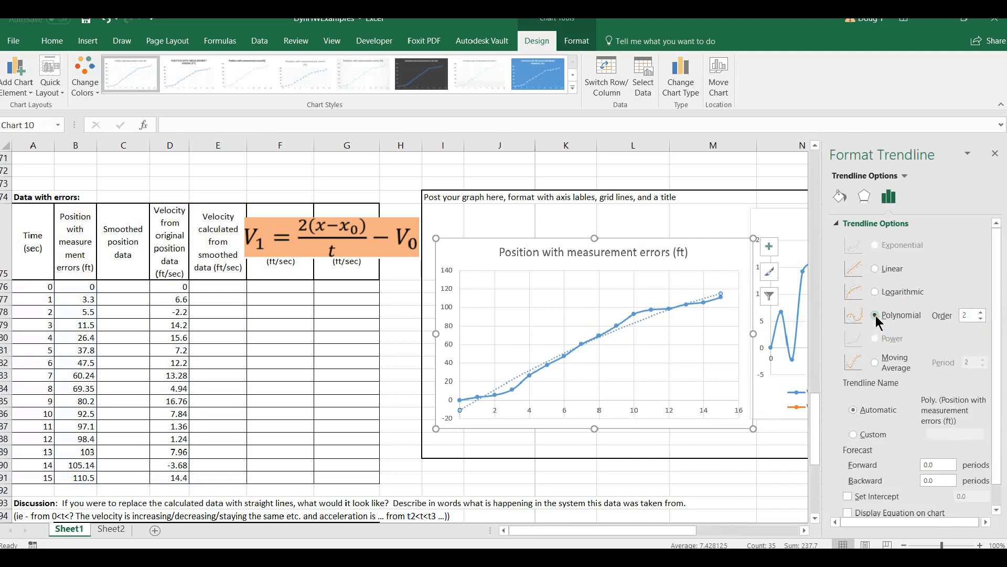
left_click(980, 313)
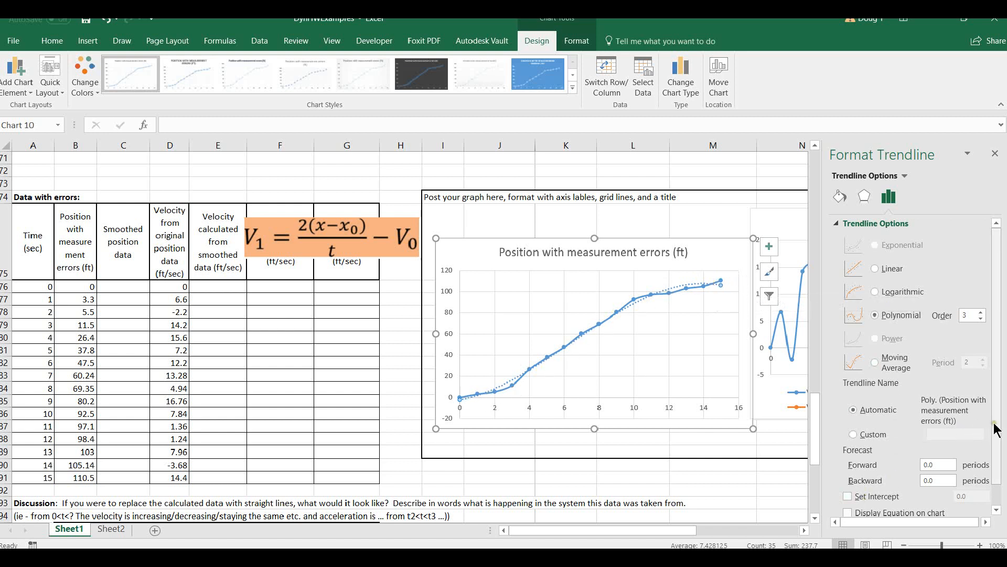
scroll(866, 443, "down", 1)
left_click(849, 490)
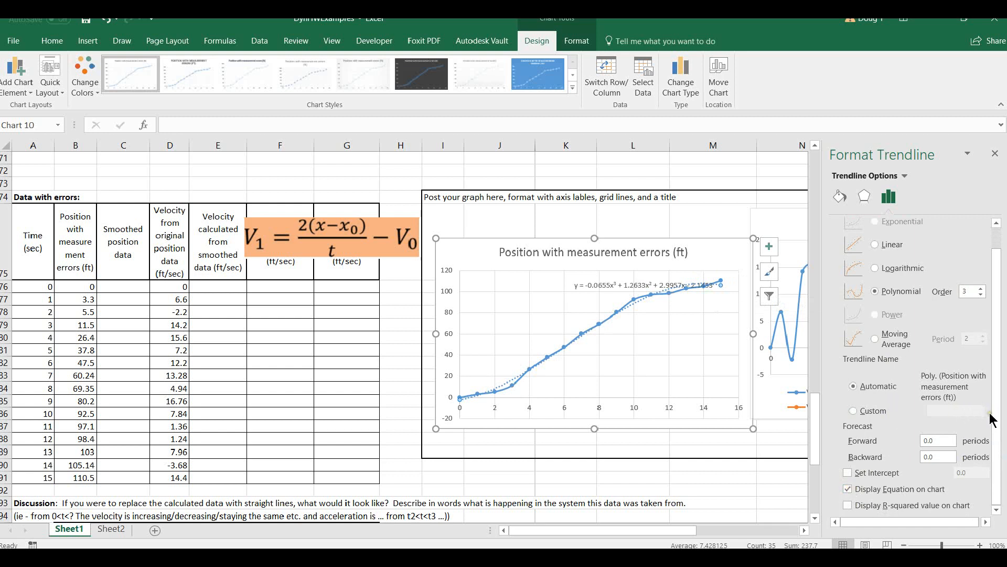
left_click(995, 153)
Move the trendline equation label into the clear area above the position curve.
left_click(609, 285)
left_click_drag(608, 284, 567, 282)
left_click(653, 483)
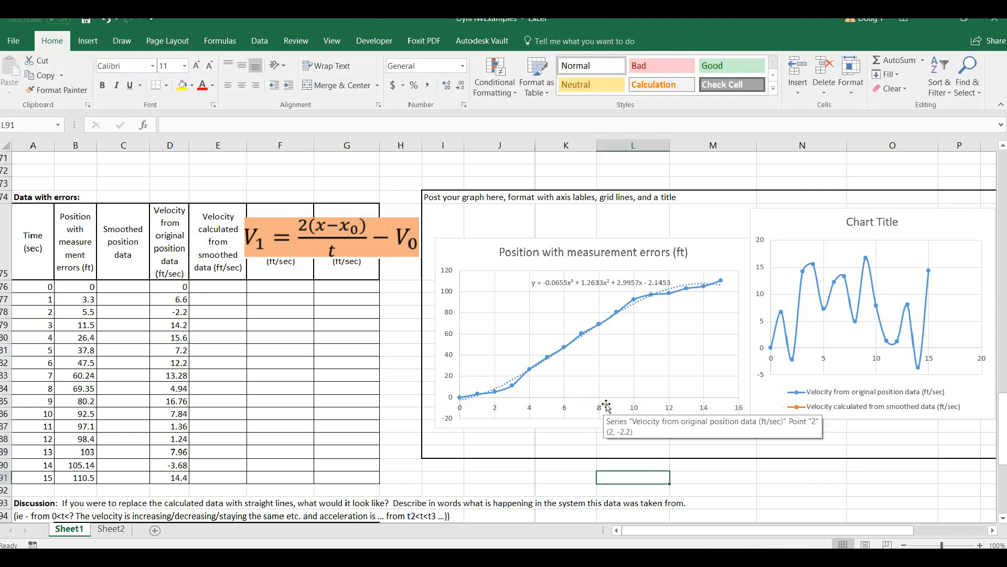
Capture the position chart's trendline equation with Snipping Tool and copy the snip.
scroll(608, 405, "up", 1)
scroll(608, 405, "up", 2)
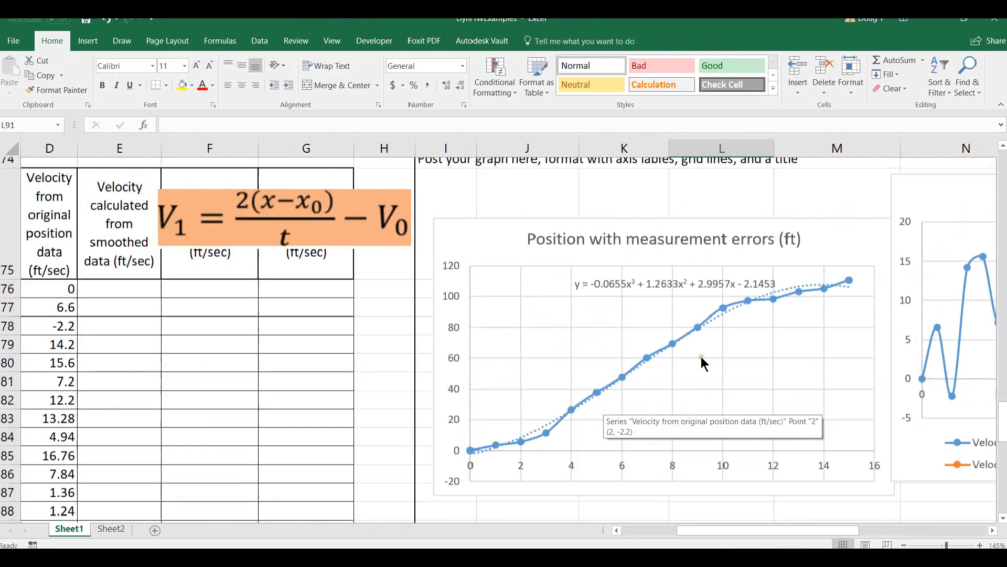
left_click(621, 310)
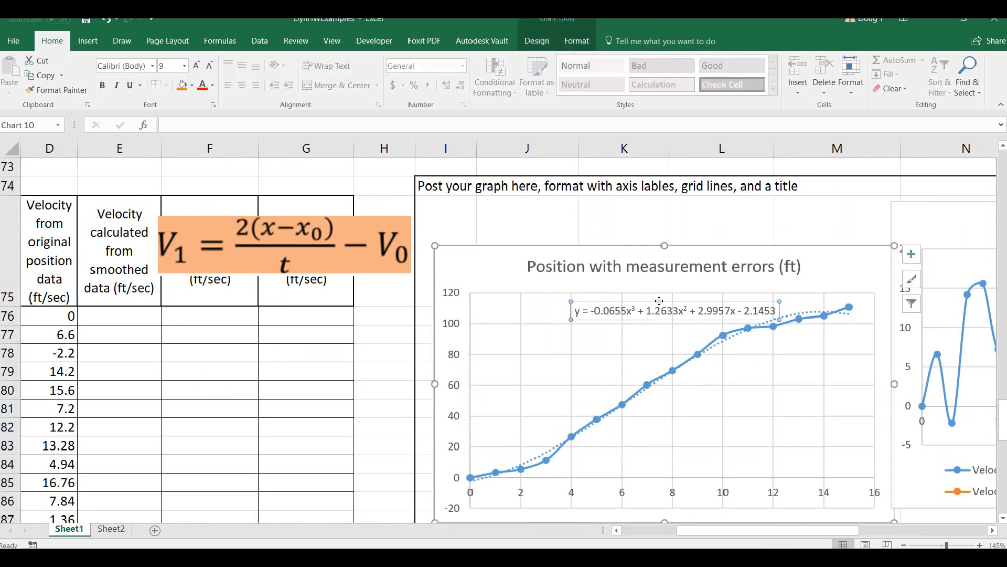
key("alt+Tab")
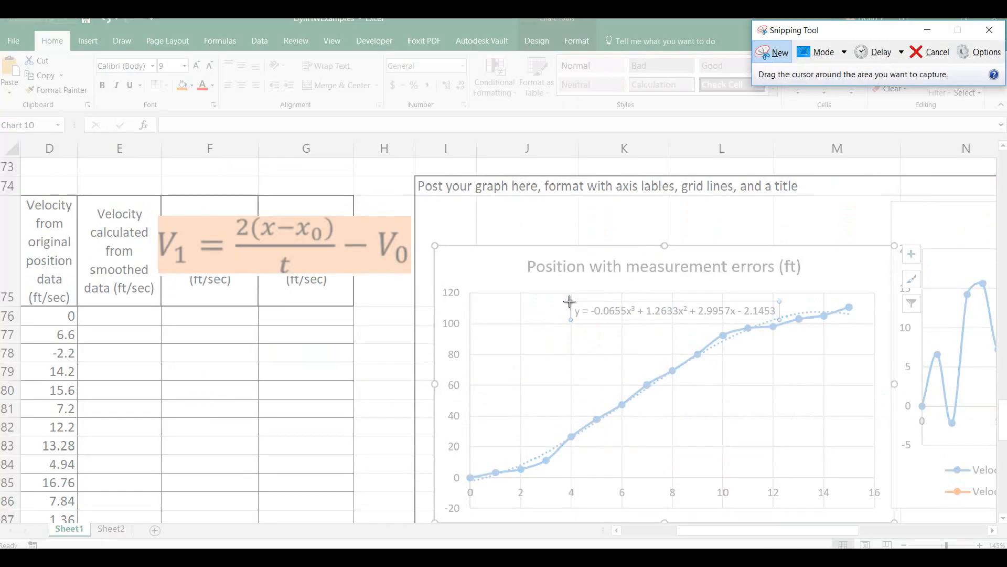
left_click_drag(568, 300, 778, 315)
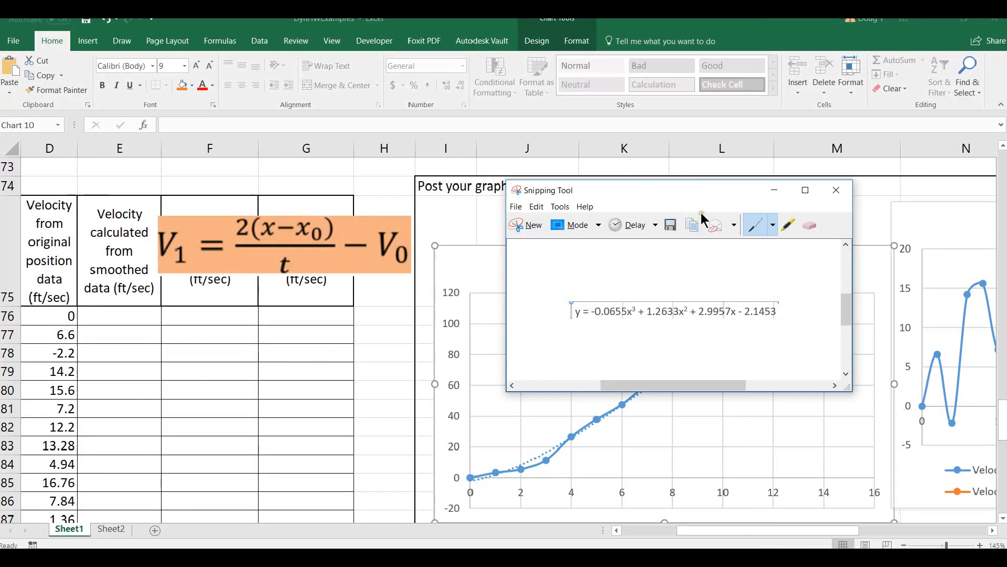
left_click(536, 207)
left_click(541, 221)
Paste the equation snip into the sheet, enlarge it and place it over row 74 above the "Data with errors" table.
left_click(187, 184)
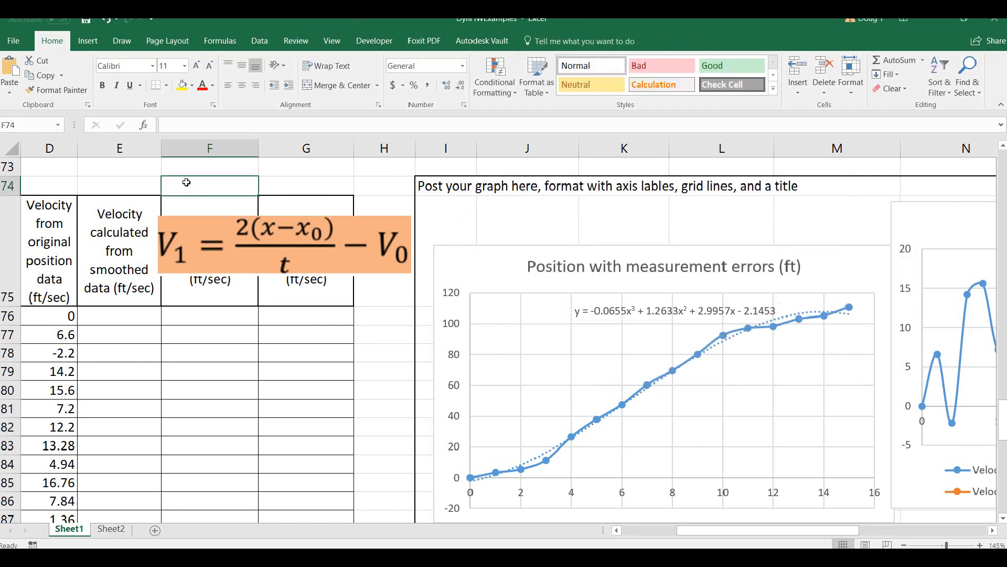
key("ctrl+v")
left_click_drag(308, 197, 138, 239)
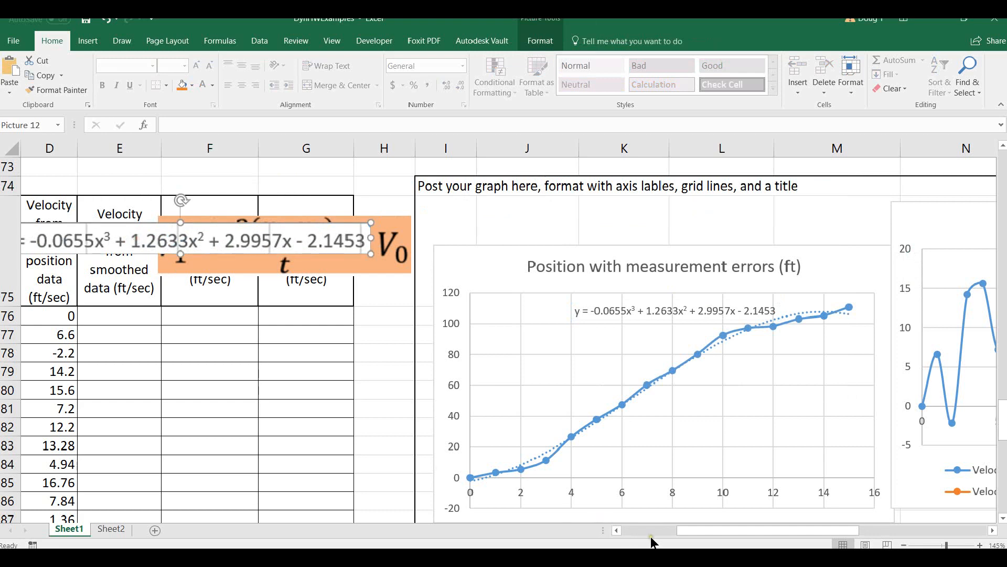
left_click(639, 531)
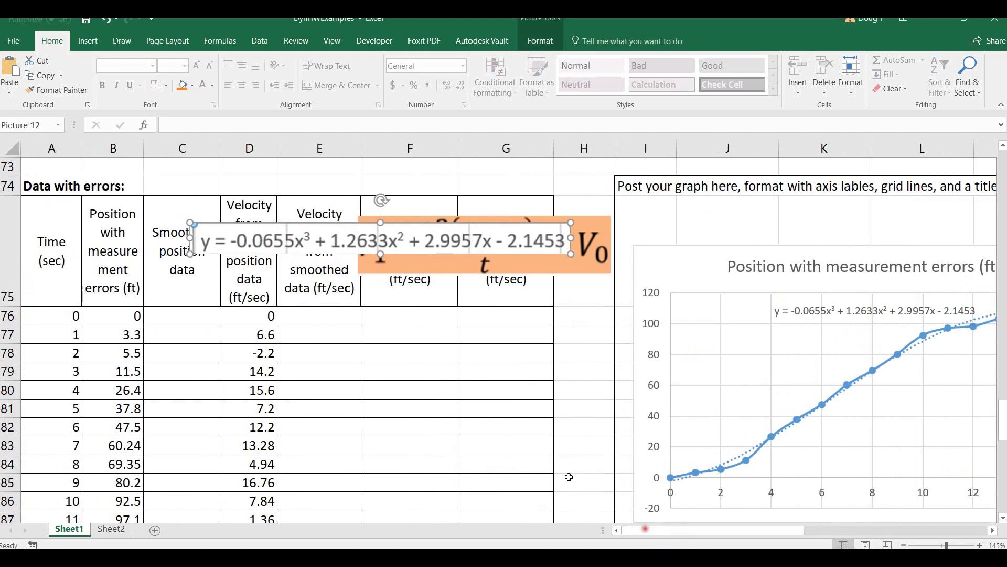
left_click_drag(297, 228, 195, 222)
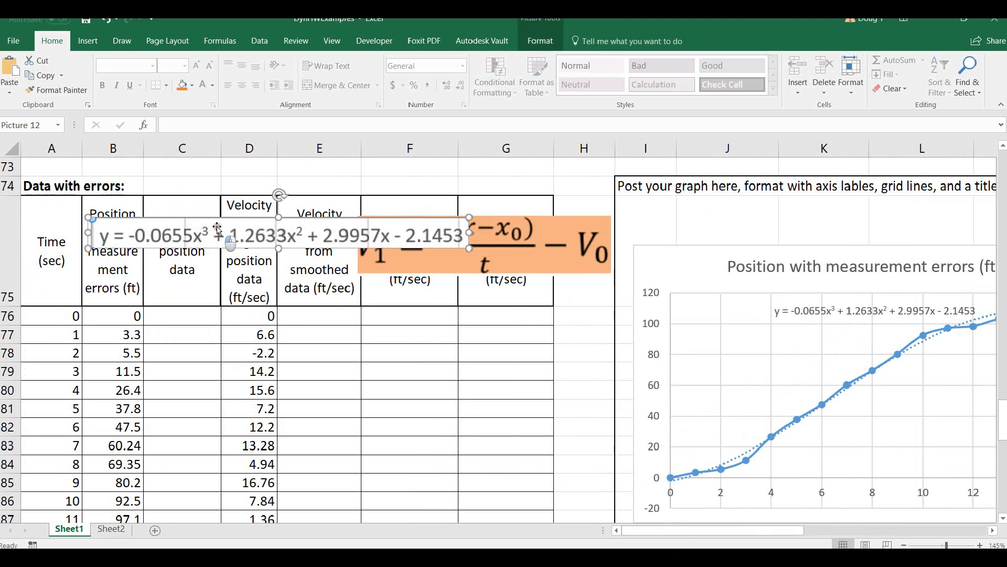
left_click_drag(468, 247, 384, 199)
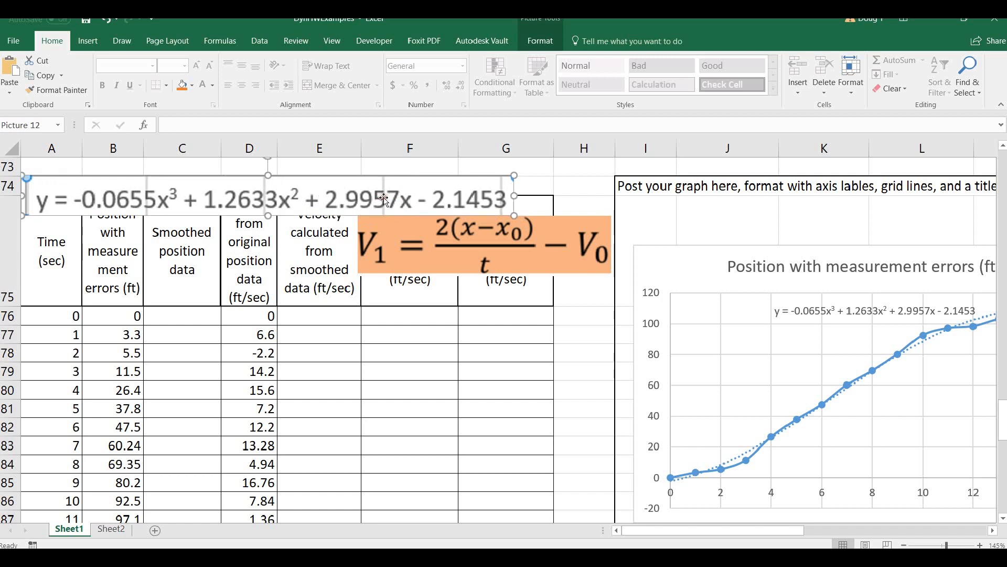
Enter =-0.0655*A76^3+1.2633*A76^2+2.9957*A76-2.1453 in C76 to calculate the smoothed position and fill it down to C91.
left_click(174, 316)
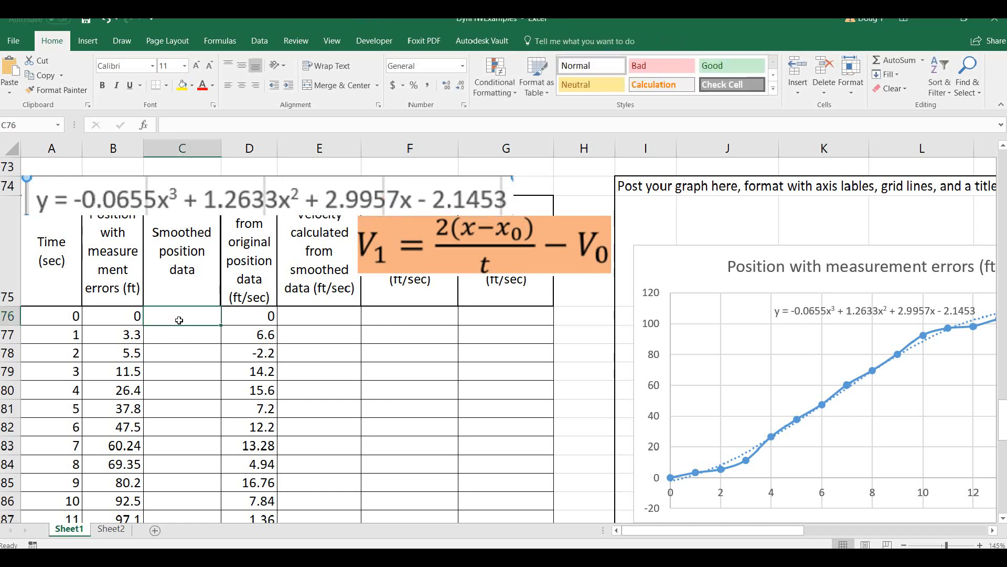
type("=")
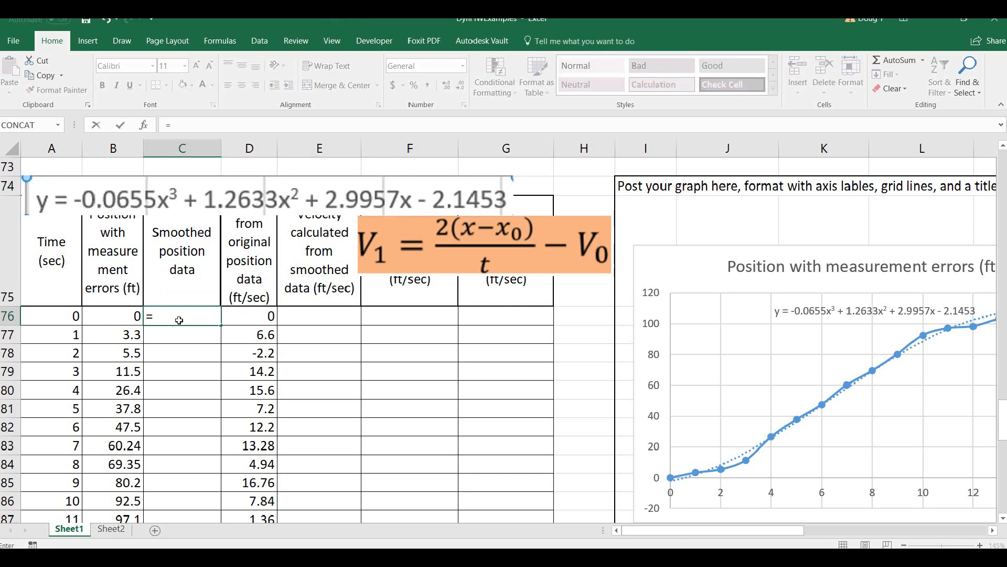
type("-0.0655*")
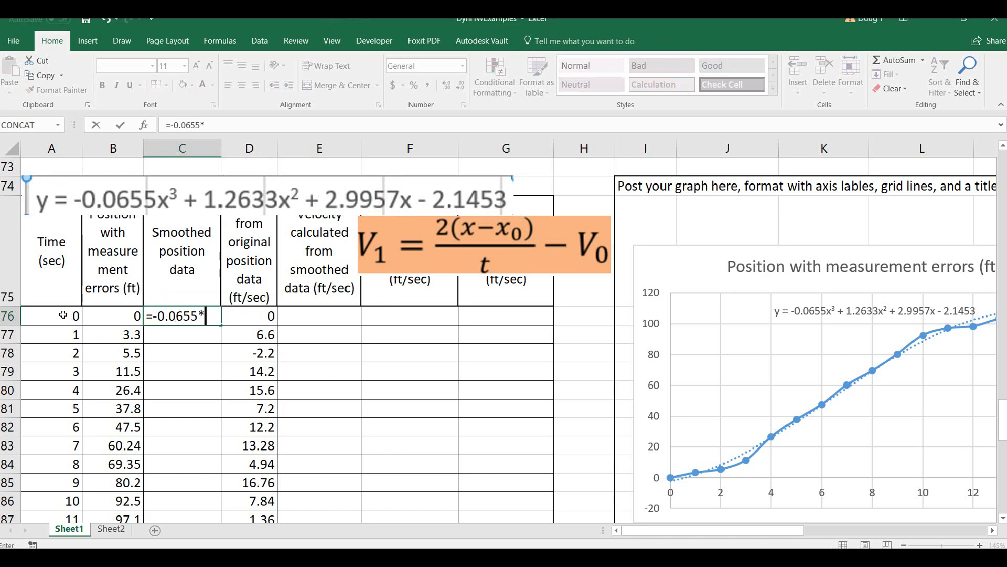
left_click(62, 315)
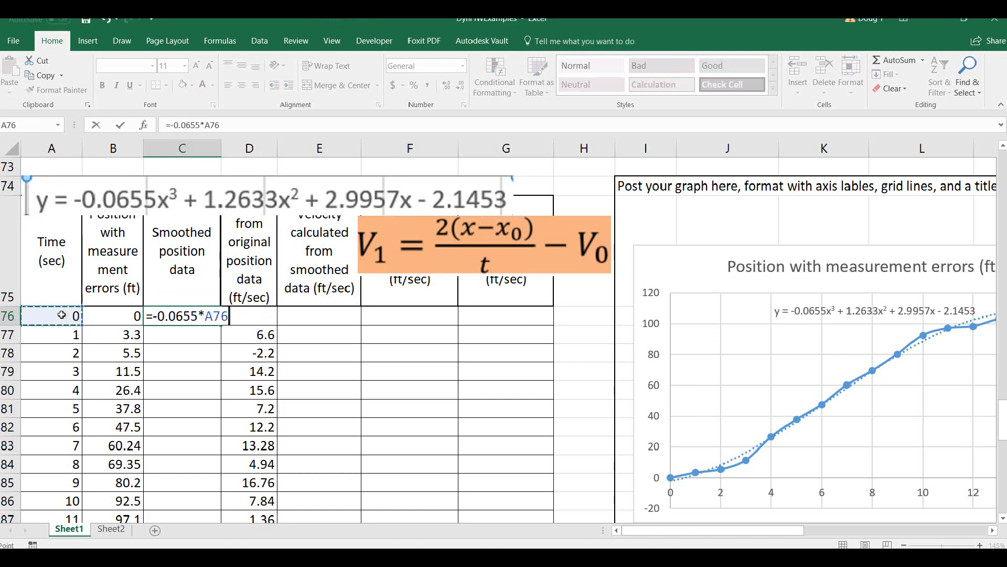
type("^3+1.2633*")
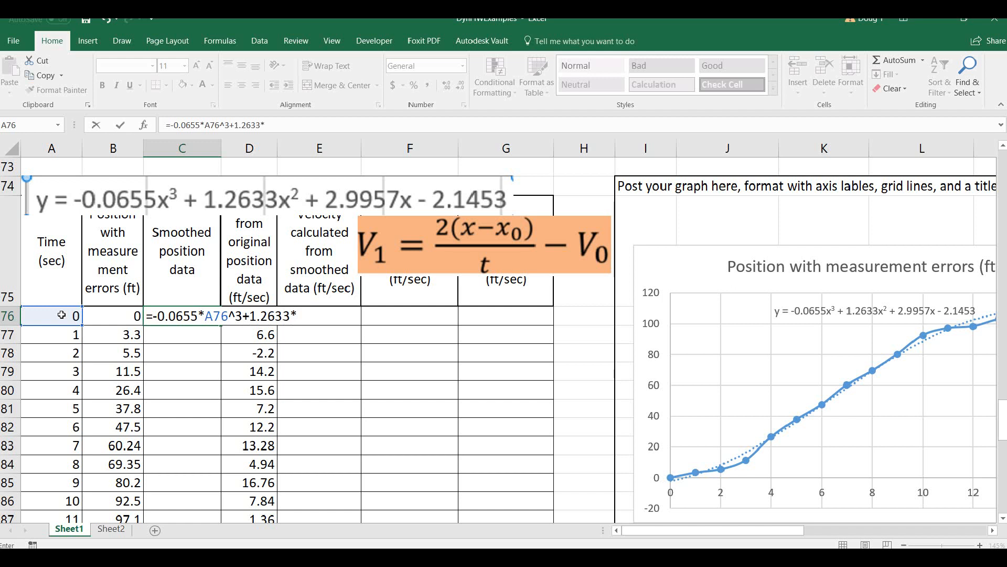
left_click(62, 314)
type("^")
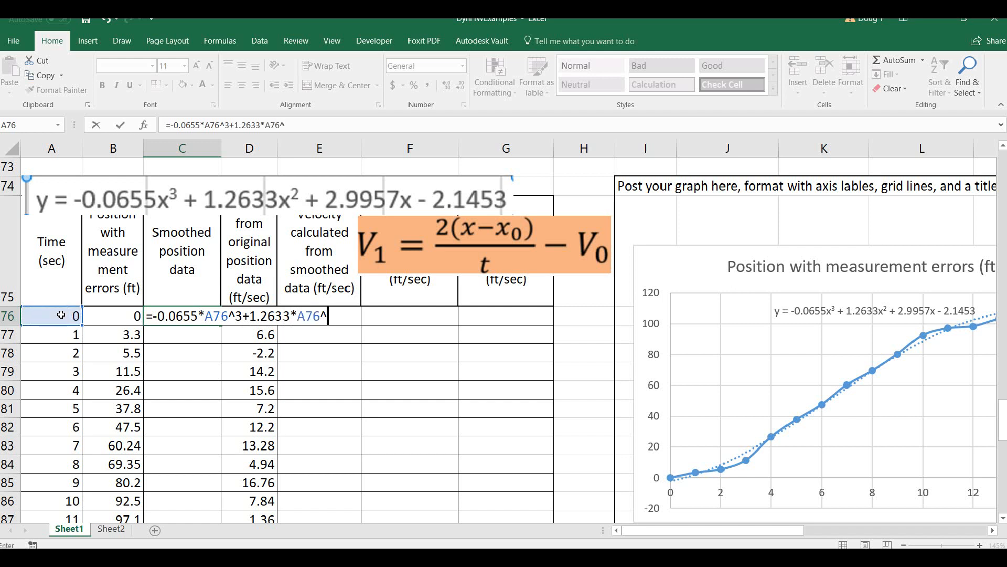
type("2+2.995")
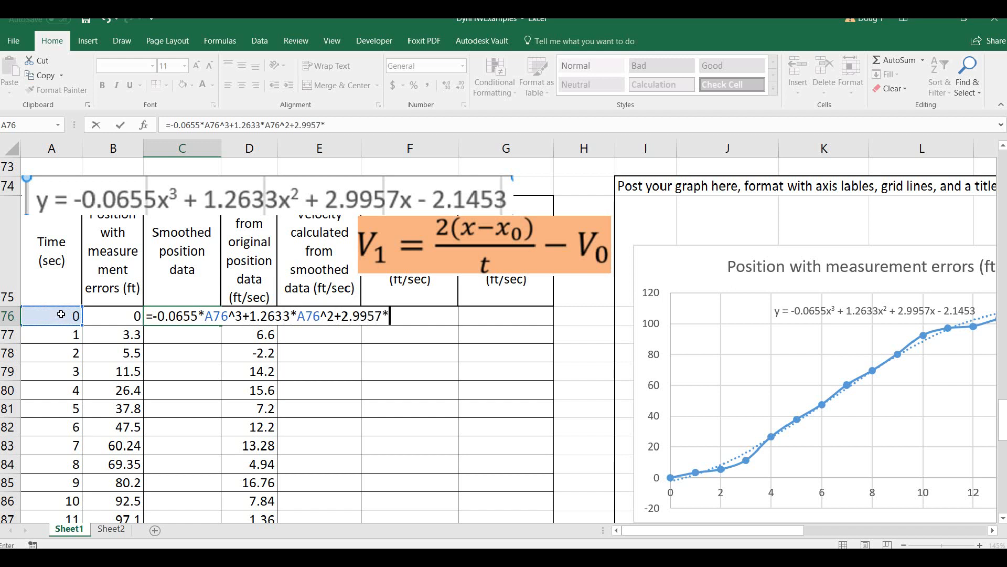
type("7*")
left_click(61, 314)
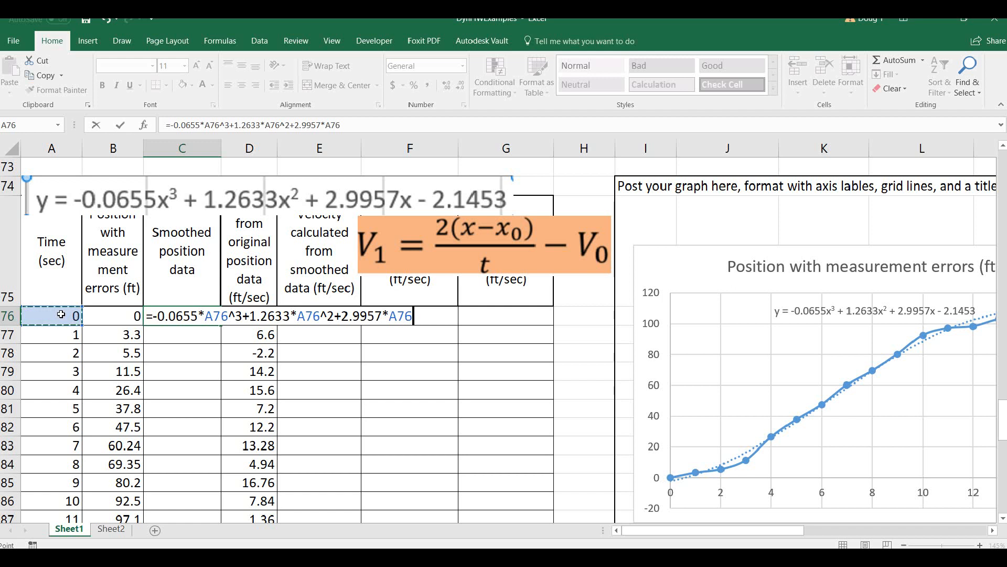
type("-2.1453")
key("Return")
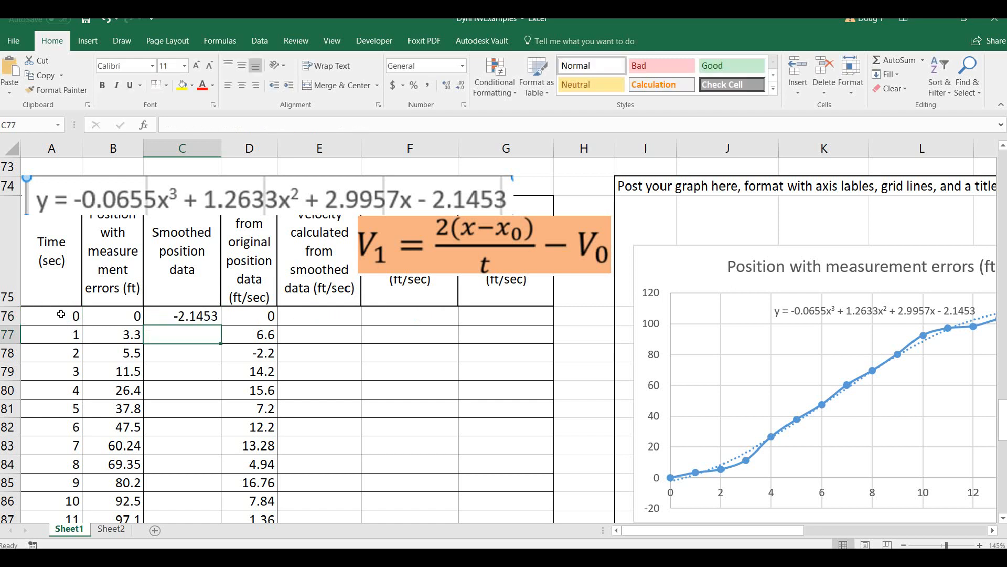
left_click(204, 313)
double_click(221, 323)
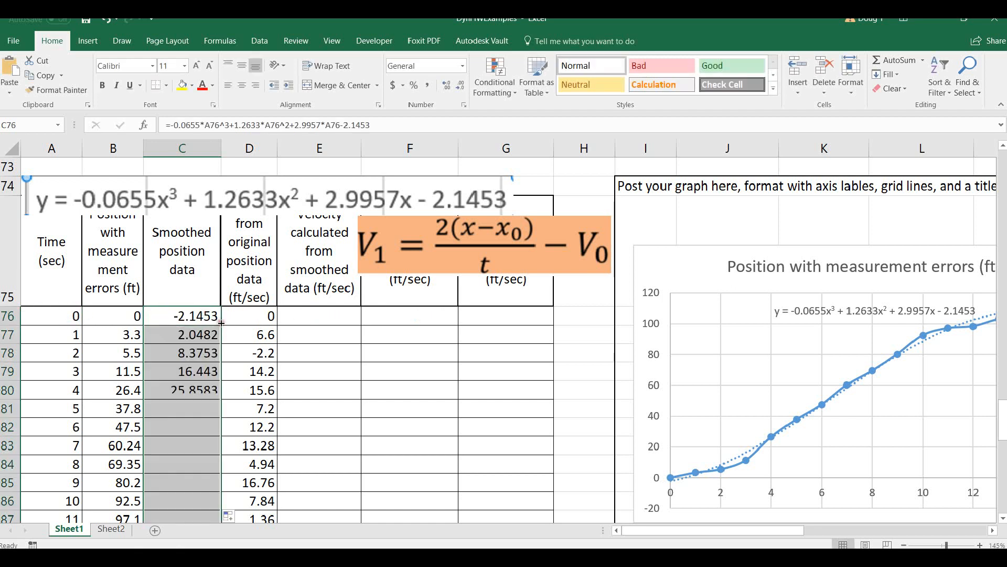
Compare the measured positions in column B with the smoothed positions in column C for rows 76 to 91.
left_click_drag(125, 314, 193, 361)
left_click_drag(120, 352, 180, 353)
left_click_drag(128, 371, 163, 414)
left_click_drag(139, 482, 173, 481)
scroll(193, 417, "down", 3)
left_click_drag(131, 334, 170, 335)
scroll(179, 307, "up", 2)
scroll(178, 307, "up", 2)
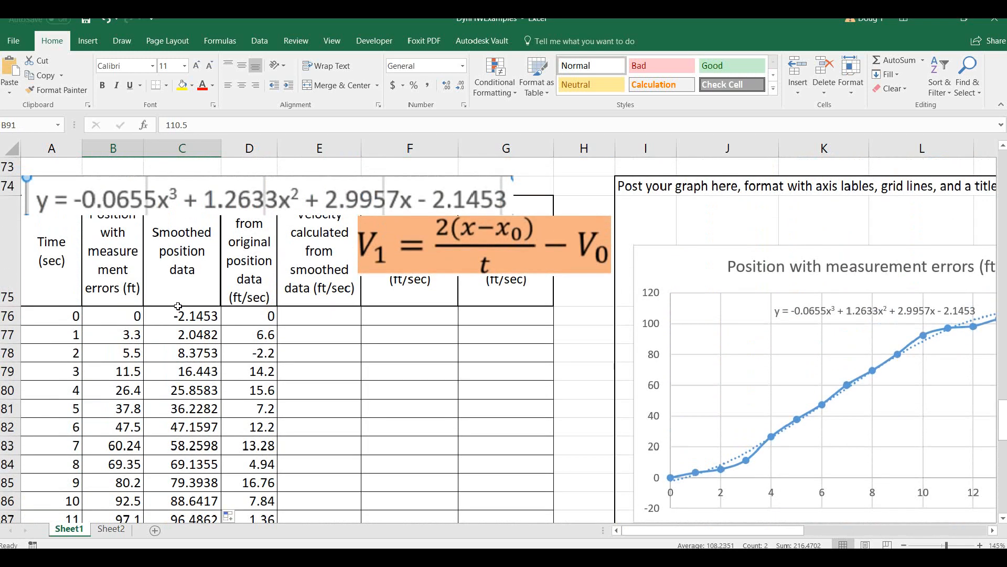
Shift the position chart closer to the table and extend its data range to include the smoothed position data in column C.
left_click(681, 265)
left_click_drag(681, 265, 634, 231)
scroll(179, 419, "down", 4)
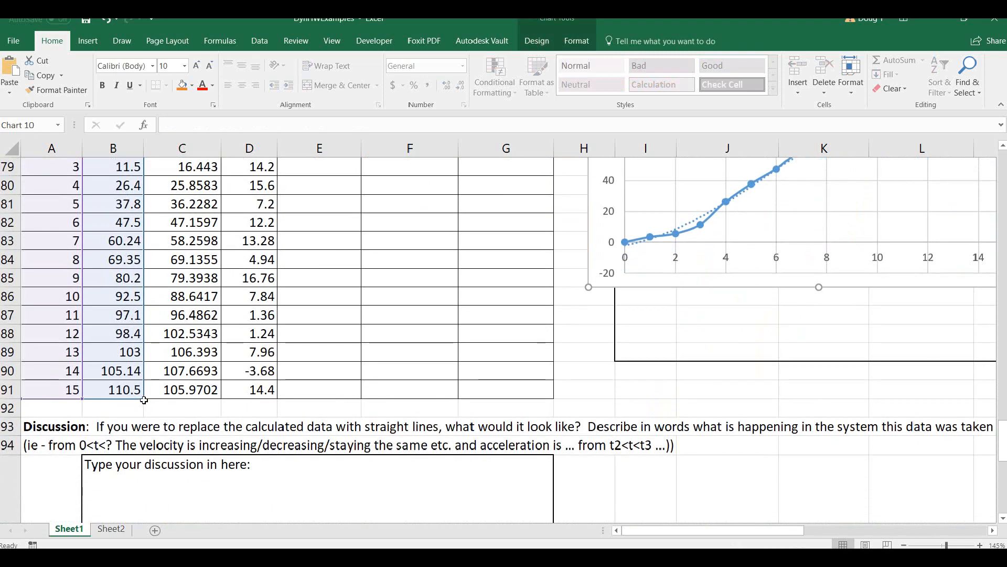
left_click_drag(144, 400, 220, 399)
scroll(745, 284, "up", 2)
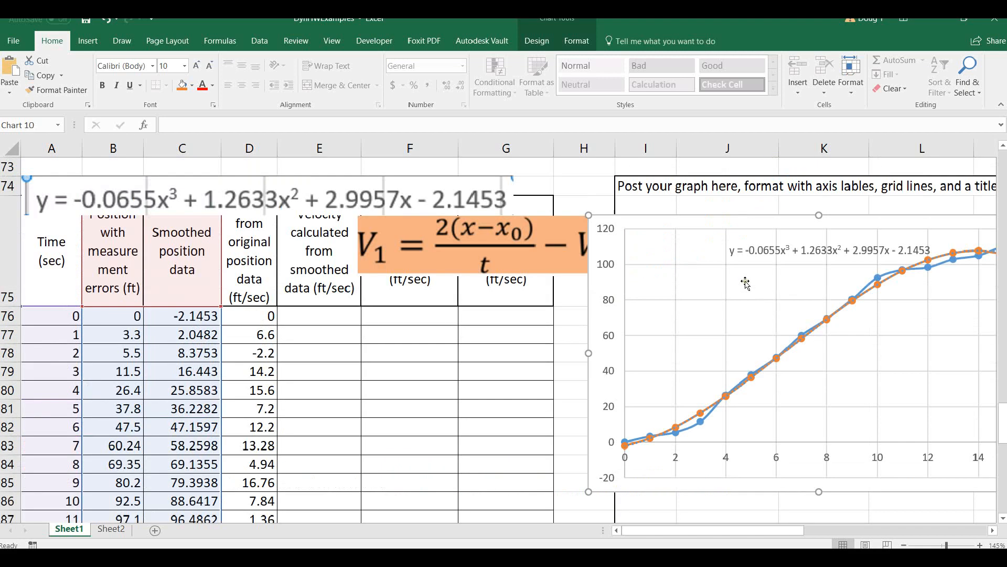
scroll(745, 283, "up", 1)
left_click(581, 220)
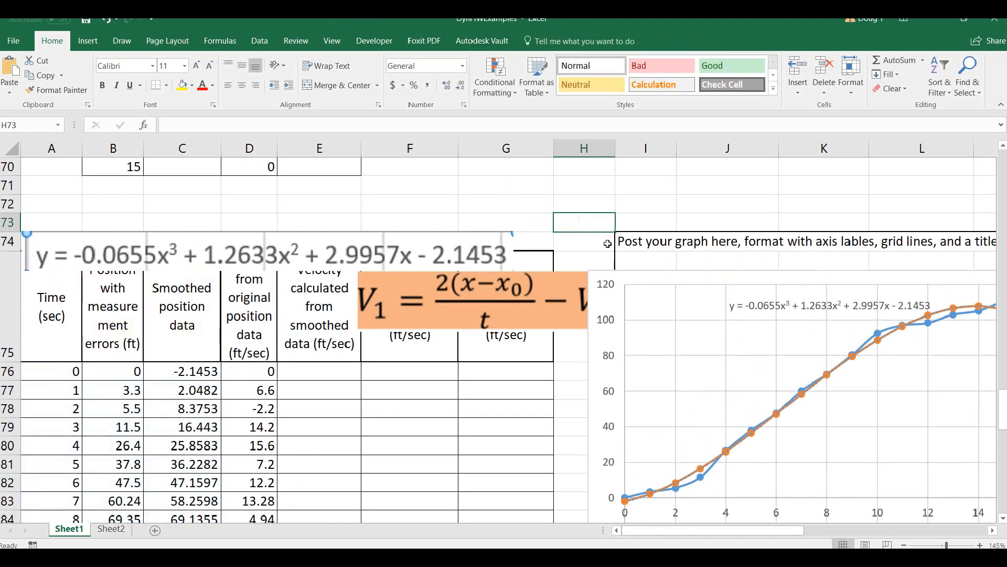
Move the velocity chart up against the edge of the position chart.
scroll(602, 231, "down", 2)
scroll(618, 261, "down", 1)
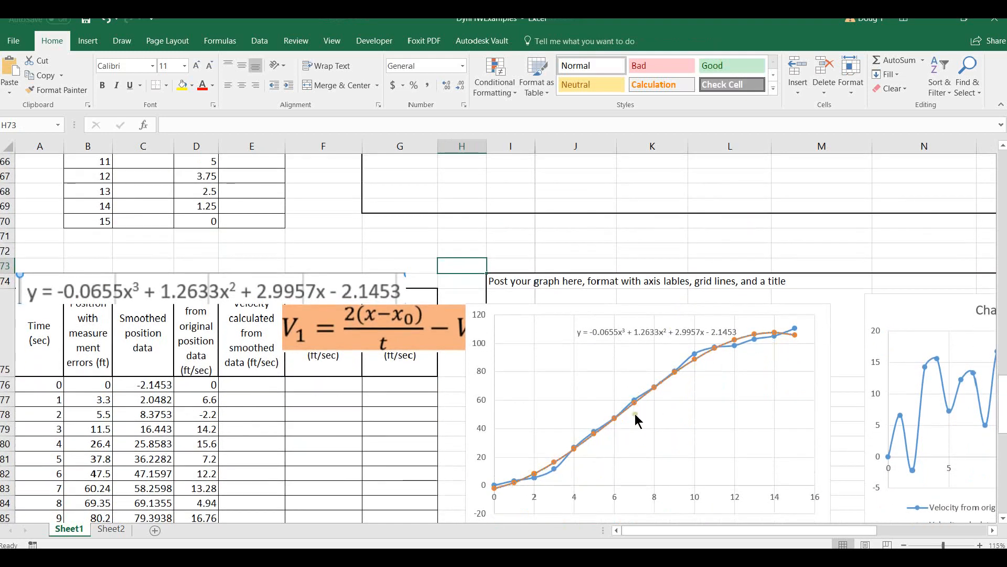
left_click(927, 314)
left_click_drag(927, 314, 890, 282)
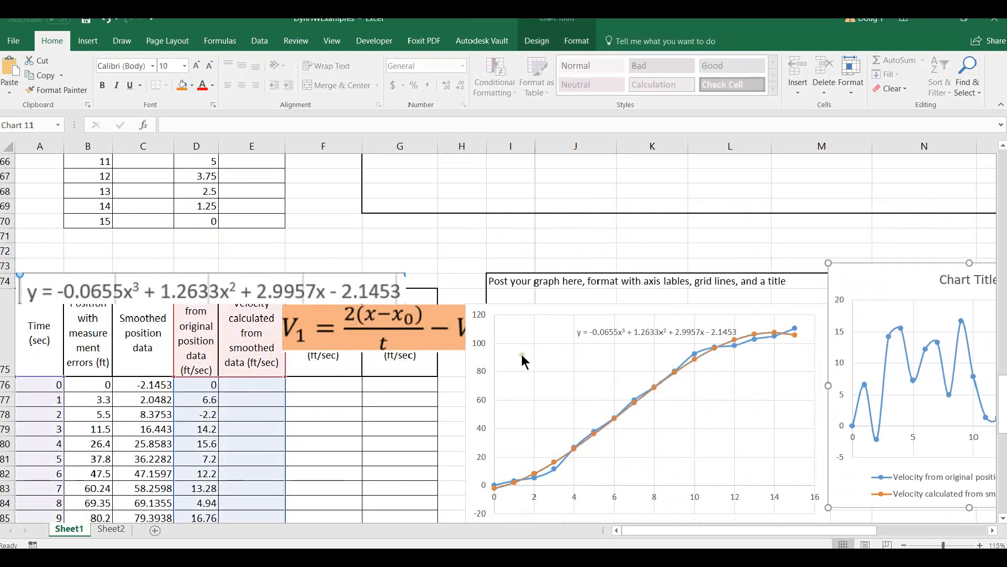
Move the V1 equation picture so its V0 term is uncovered, and fill the velocities in D76:D77 across to E76:E77.
left_click(338, 239)
mouse_move(339, 313)
left_mouse_down()
mouse_move(258, 315)
mouse_move(541, 316)
mouse_move(326, 316)
left_mouse_up()
left_click_drag(199, 385, 258, 401)
Correct the time difference in the E77 velocity formula so it reads =(2*(C77-C76)/(A77-A76))-E76.
left_click(208, 405)
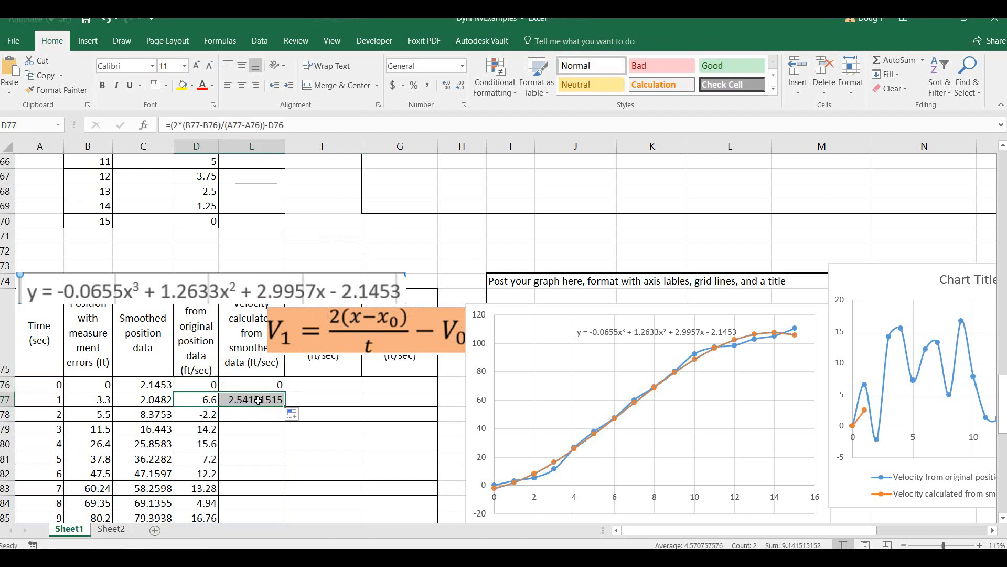
double_click(258, 400)
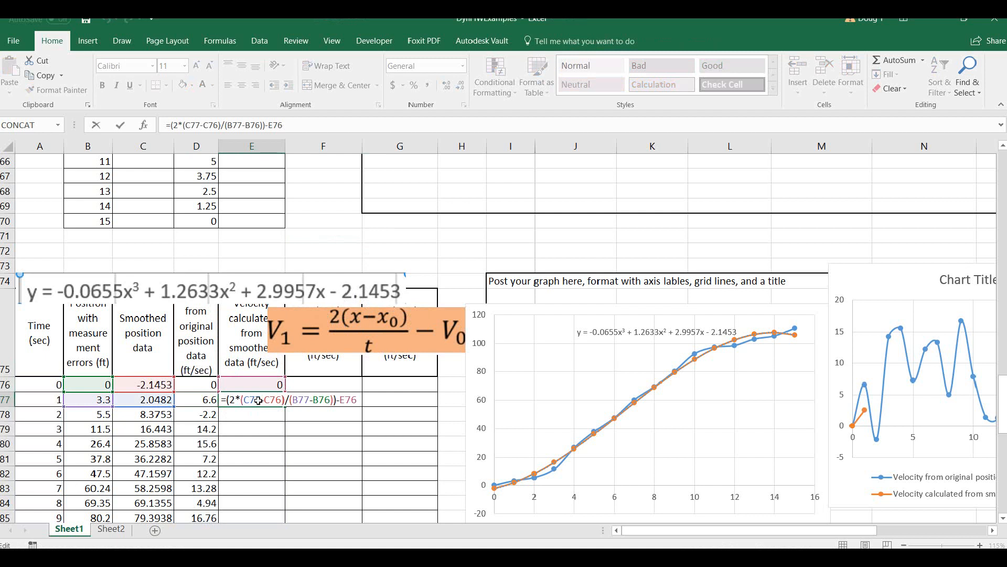
left_click_drag(291, 399, 330, 400)
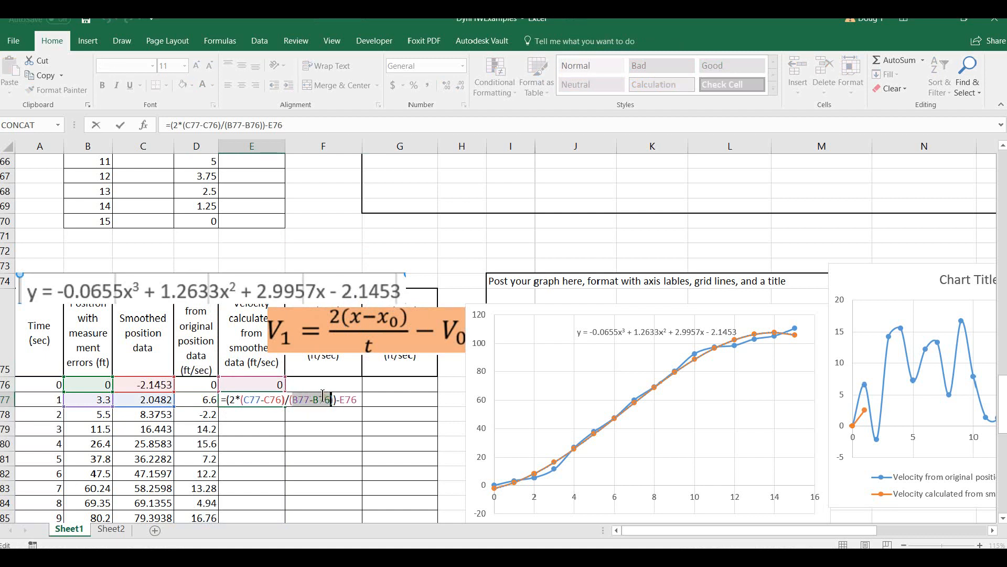
key("BackSpace")
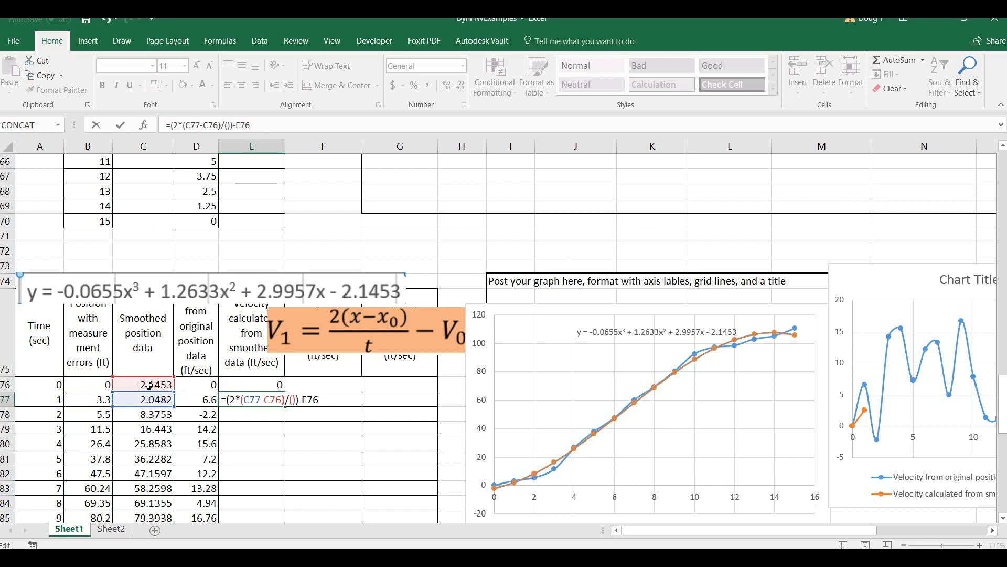
left_click(41, 402)
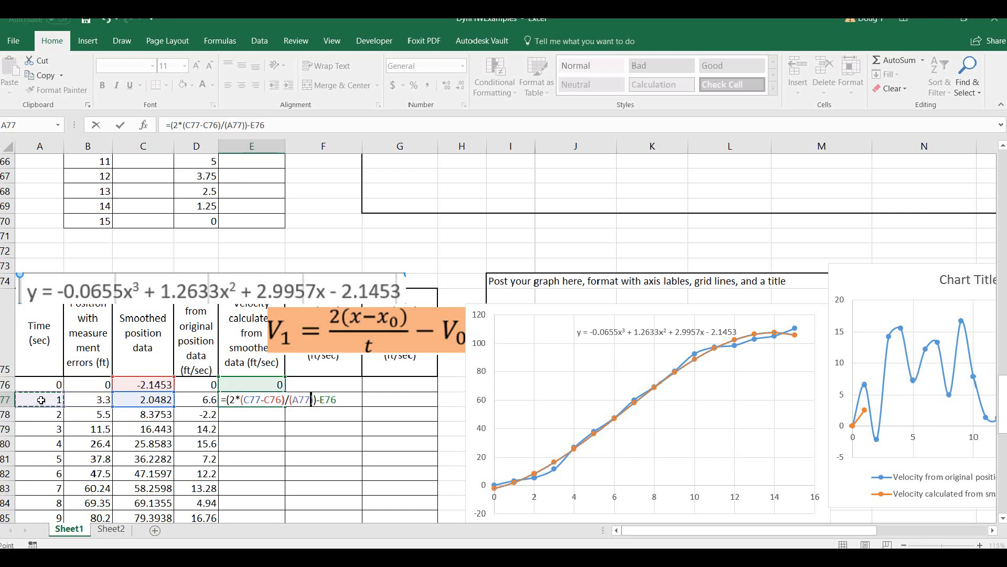
type("-")
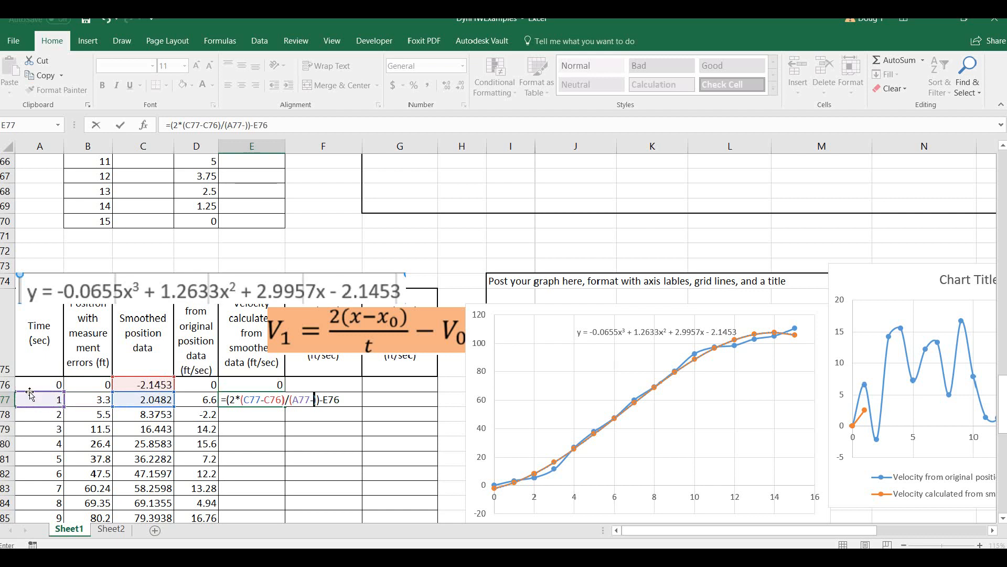
left_click(37, 385)
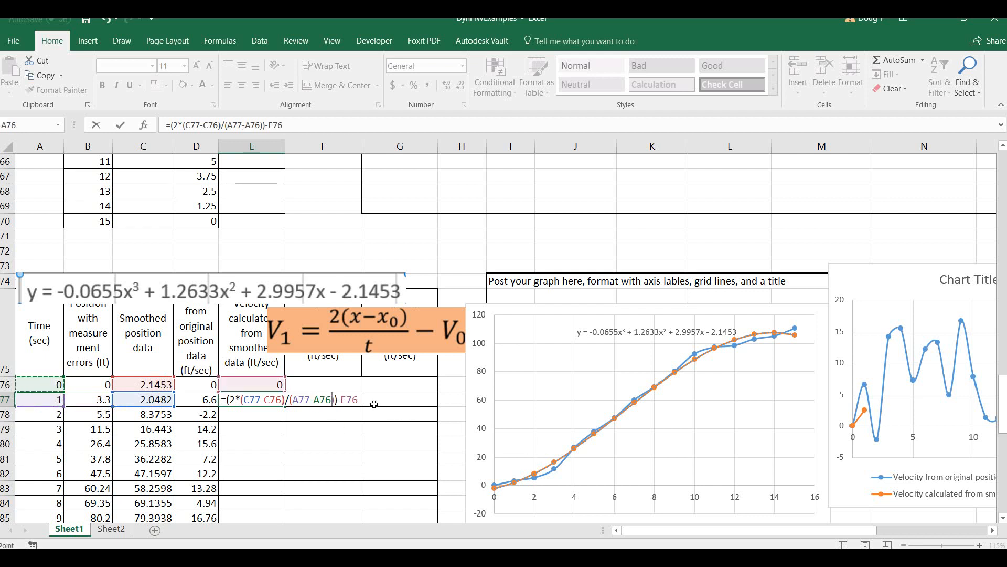
left_click(358, 398)
key("Return")
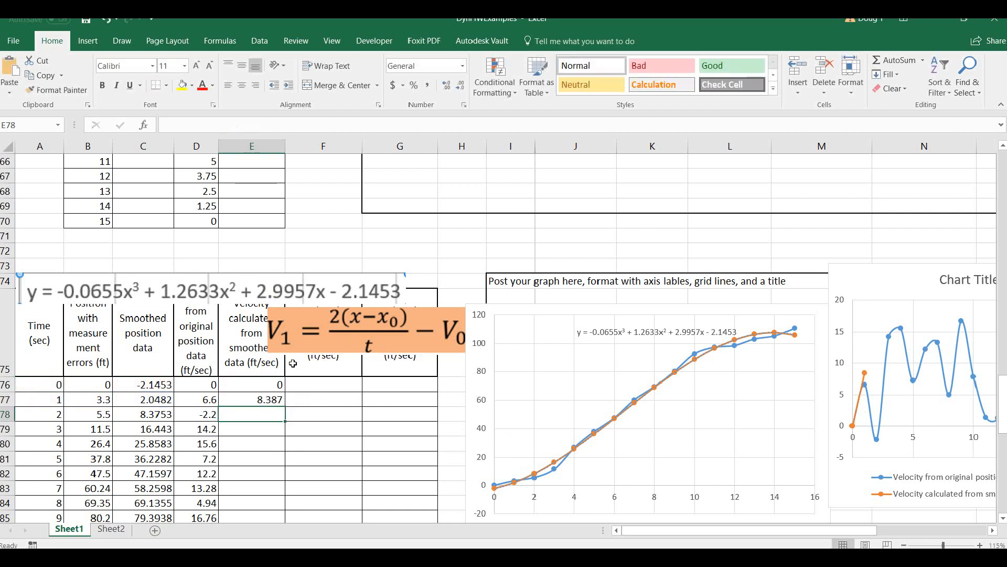
Fill the smoothed velocity formula from E77 down through E91.
left_click(274, 400)
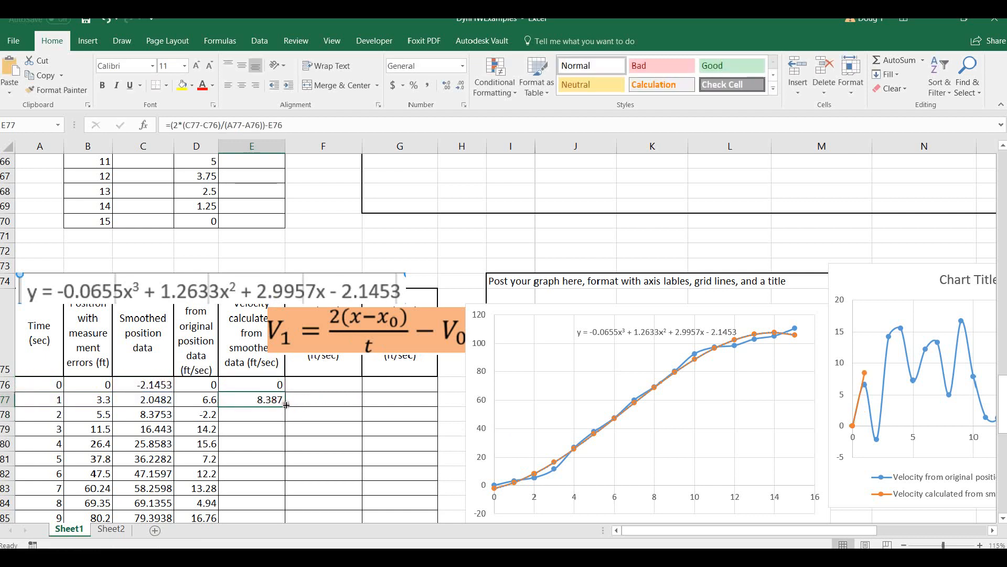
double_click(284, 406)
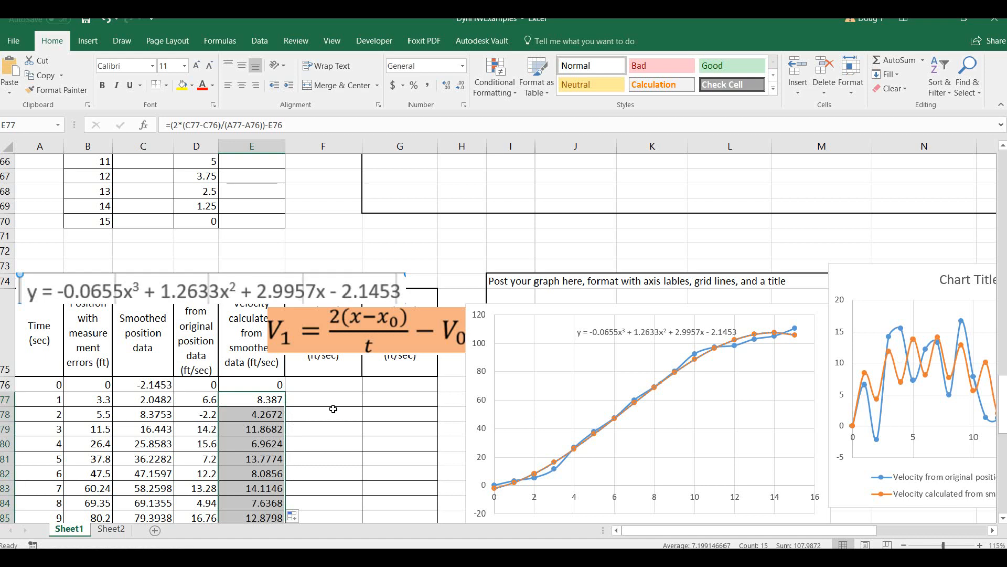
scroll(601, 427, "down", 3)
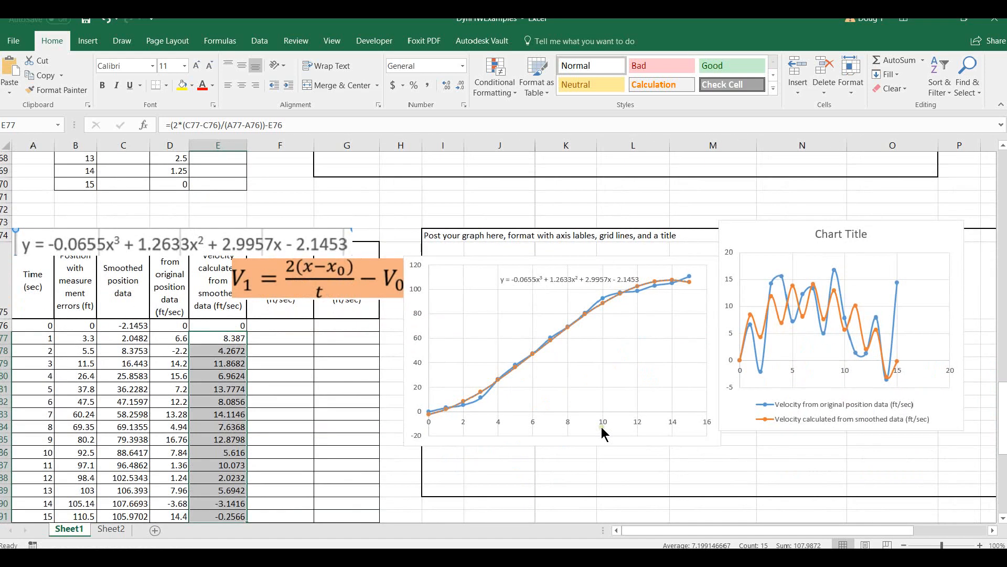
Move the velocity chart into the graph area, directly beside the position chart with its curves uncovered.
left_click_drag(781, 261, 718, 258)
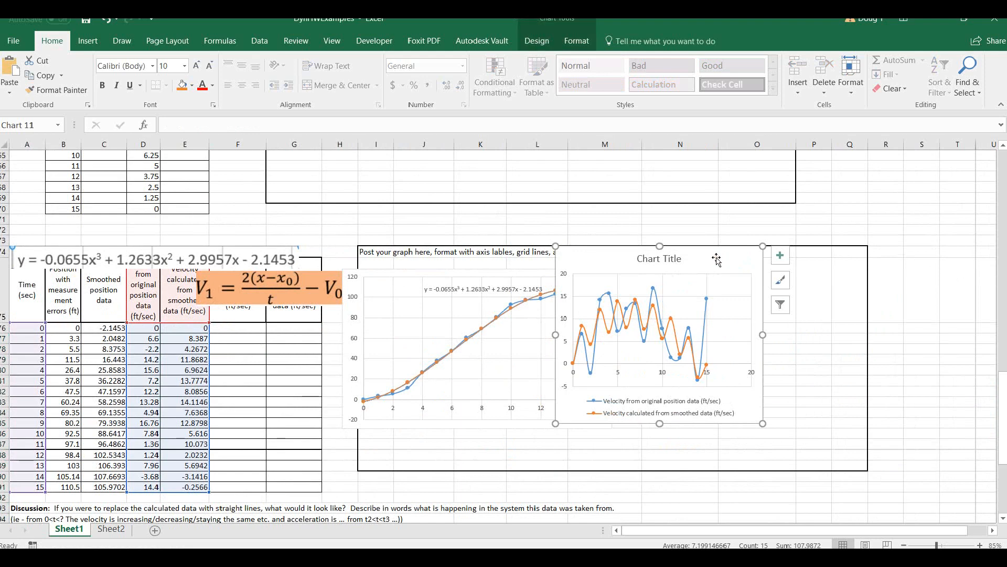
left_click_drag(717, 258, 761, 264)
left_click(327, 236)
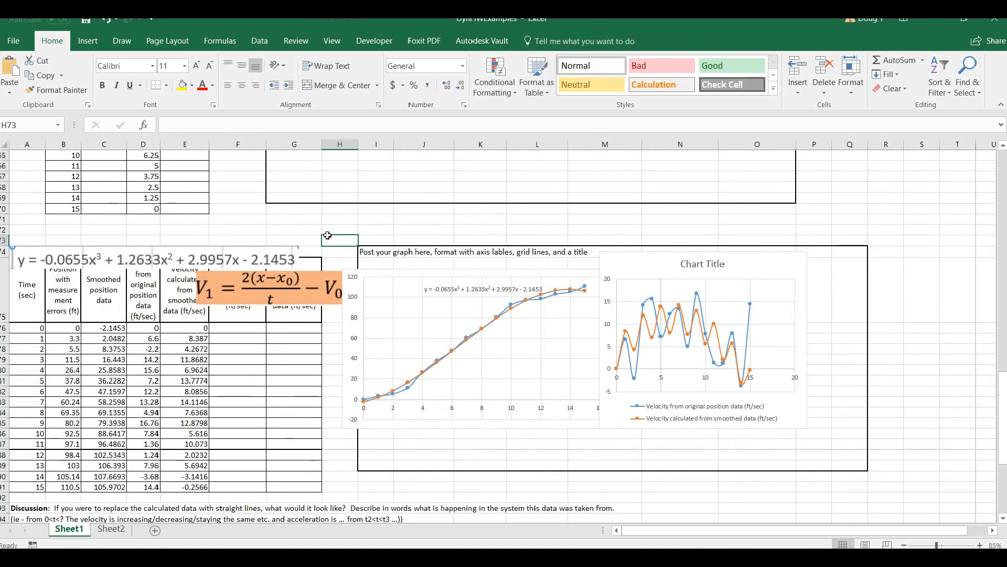
Highlight the initial smoothed velocity in cell E76 with yellow fill.
left_click(193, 329)
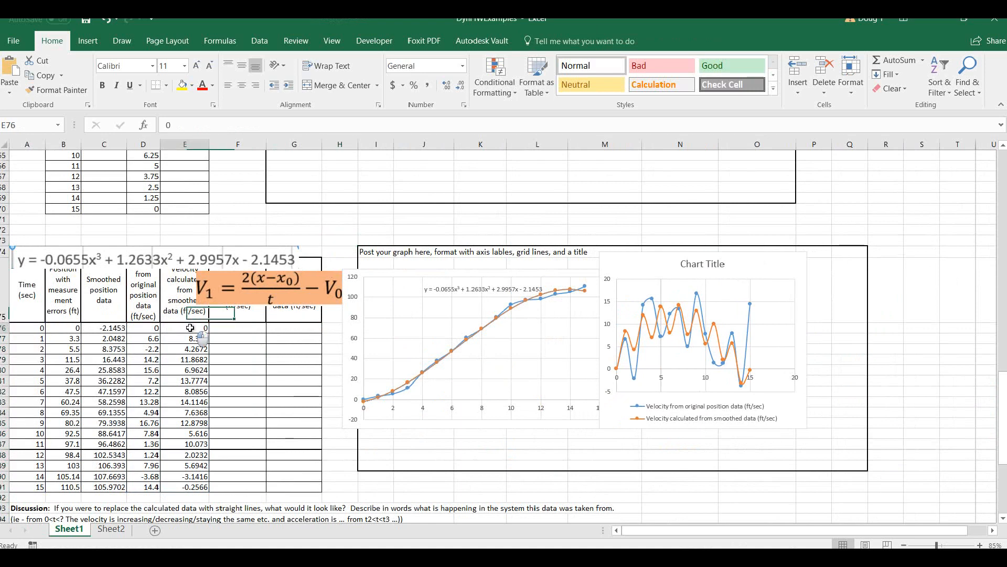
left_click(182, 85)
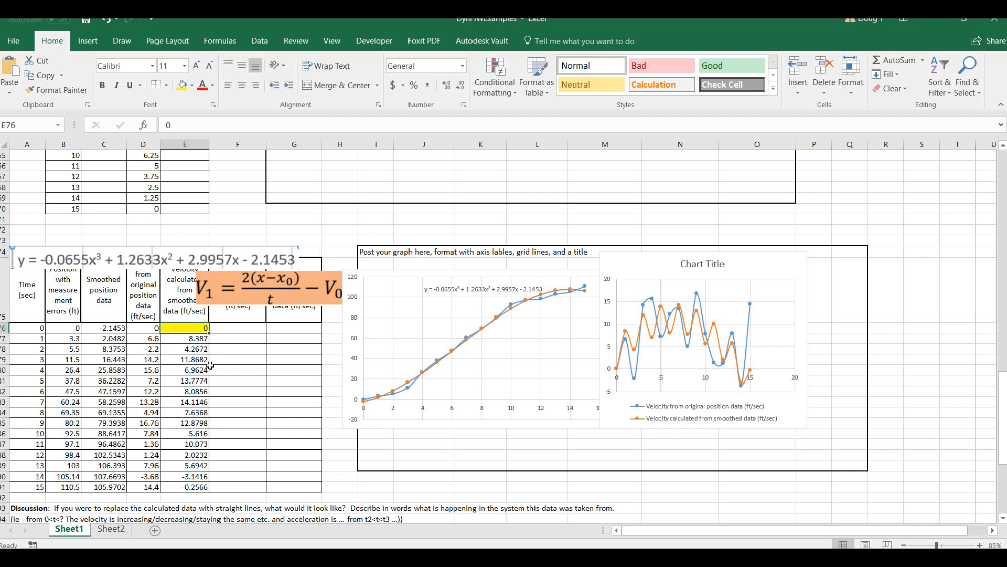
left_click(388, 451)
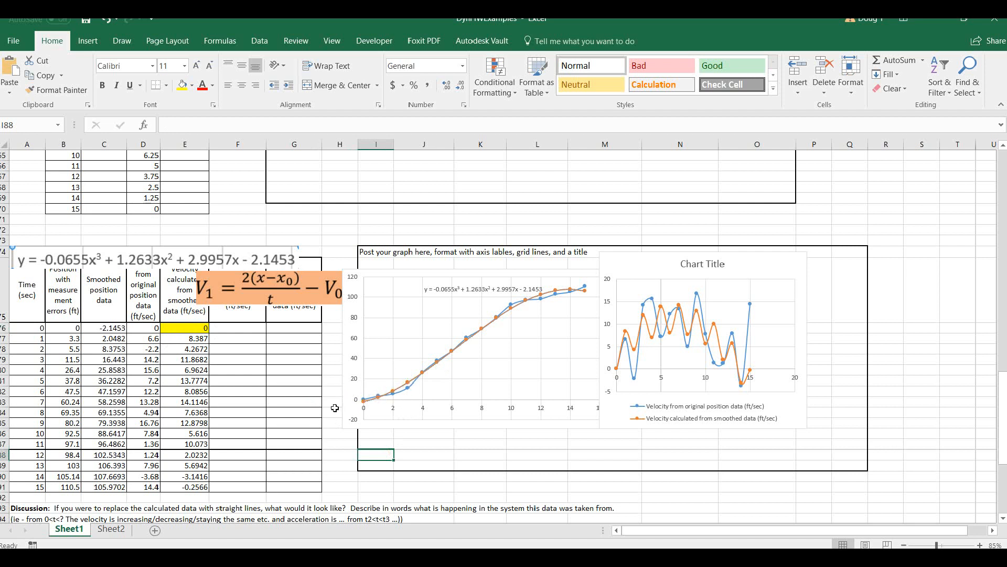
Try initial velocities of 1 and 2 in E76 to test how they smooth the calculated velocity curve.
left_click(177, 328)
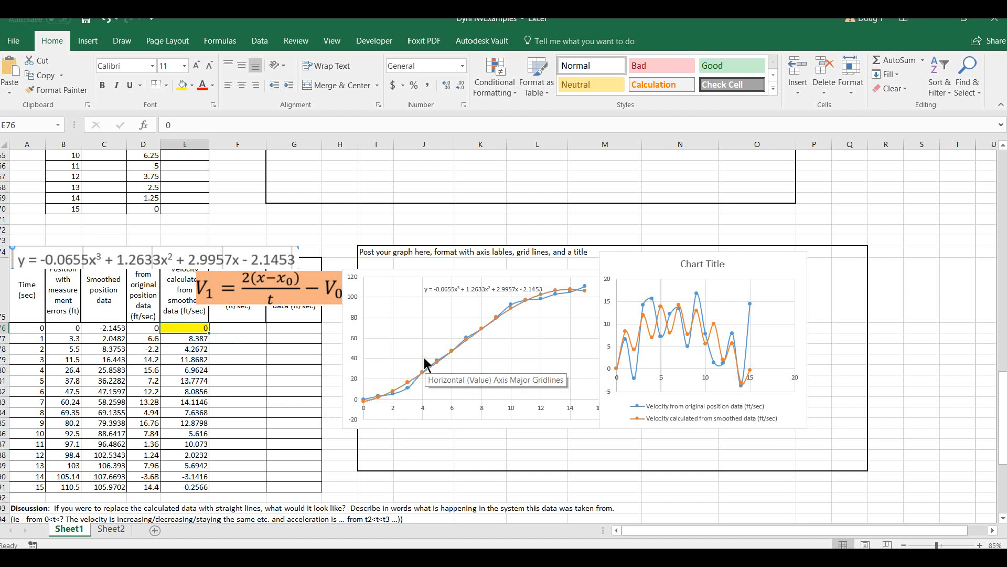
type("1")
key("Return")
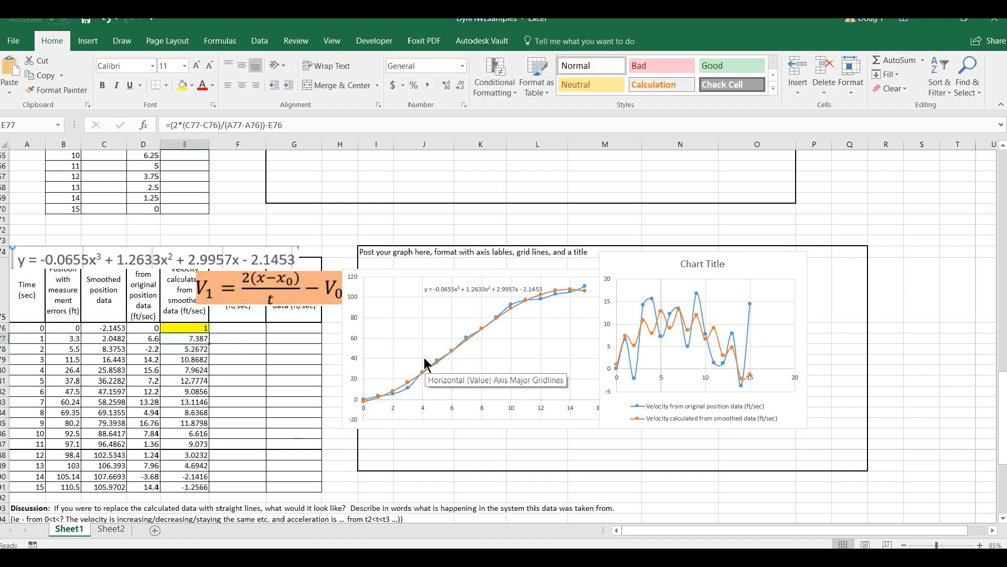
key("Up")
type("2")
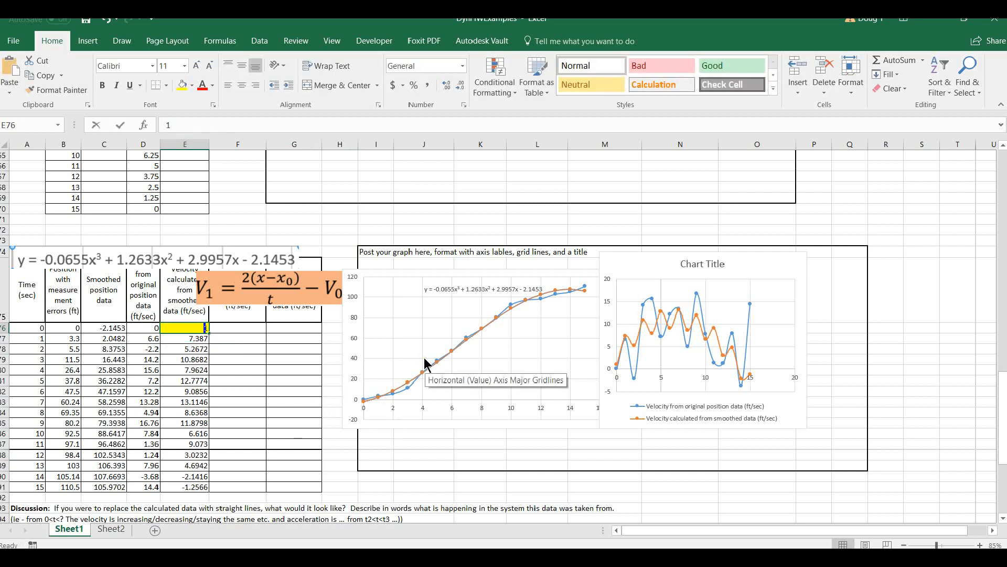
key("Return")
key("Up")
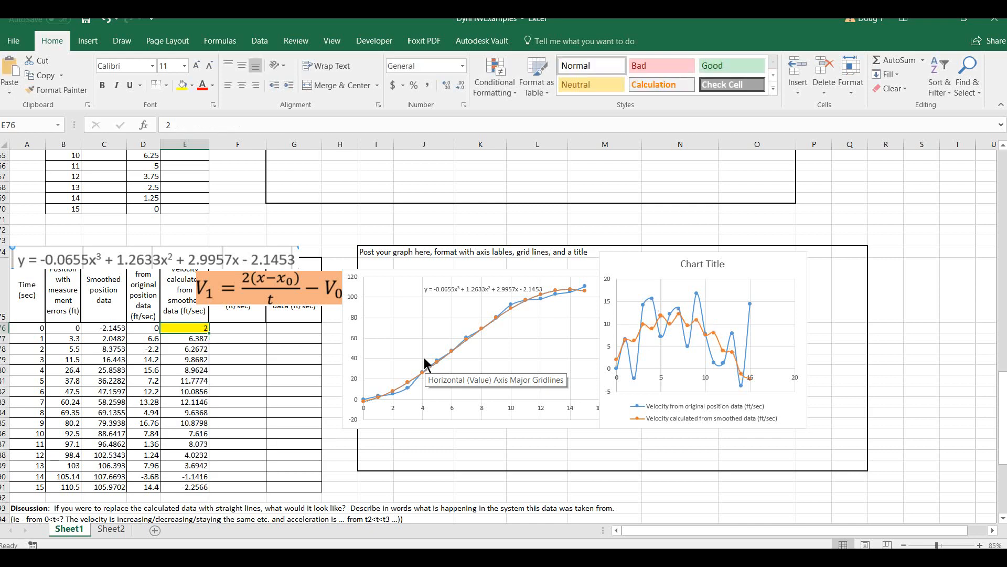
key("Down")
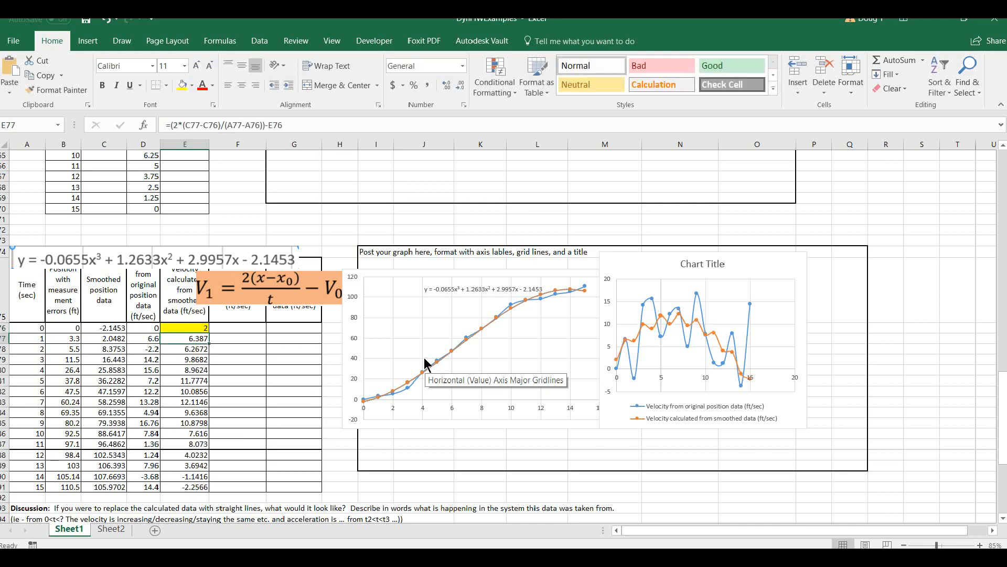
Set the initial velocity in E76 to 3 and move the V1 equation picture above the table, clear of the column headers.
left_click(189, 325)
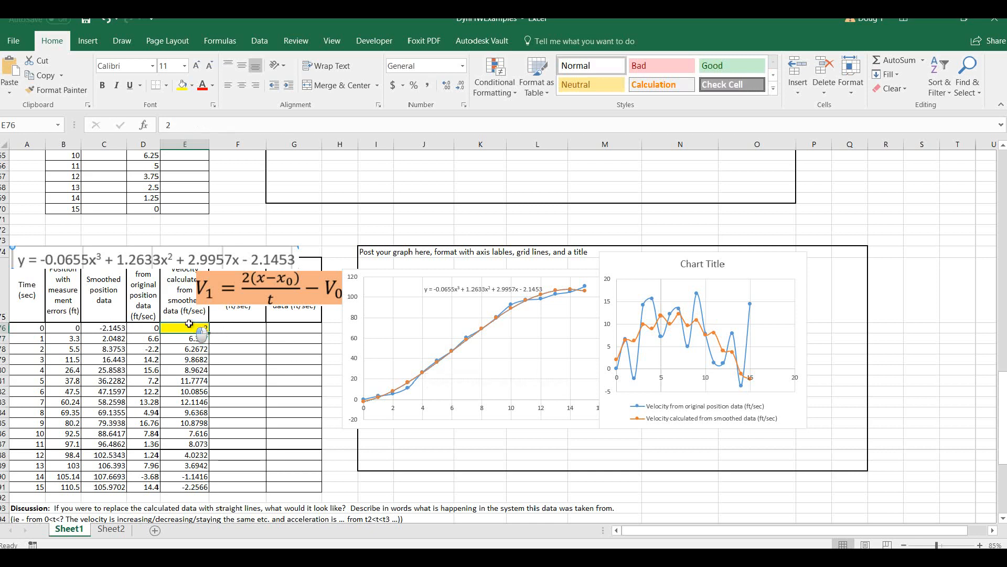
type("3")
key("Return")
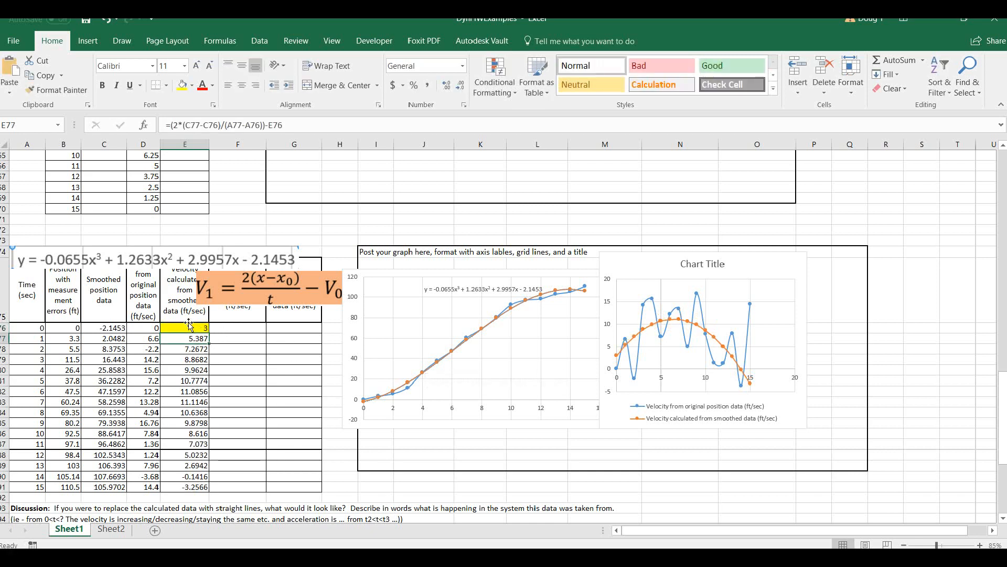
left_click(188, 326)
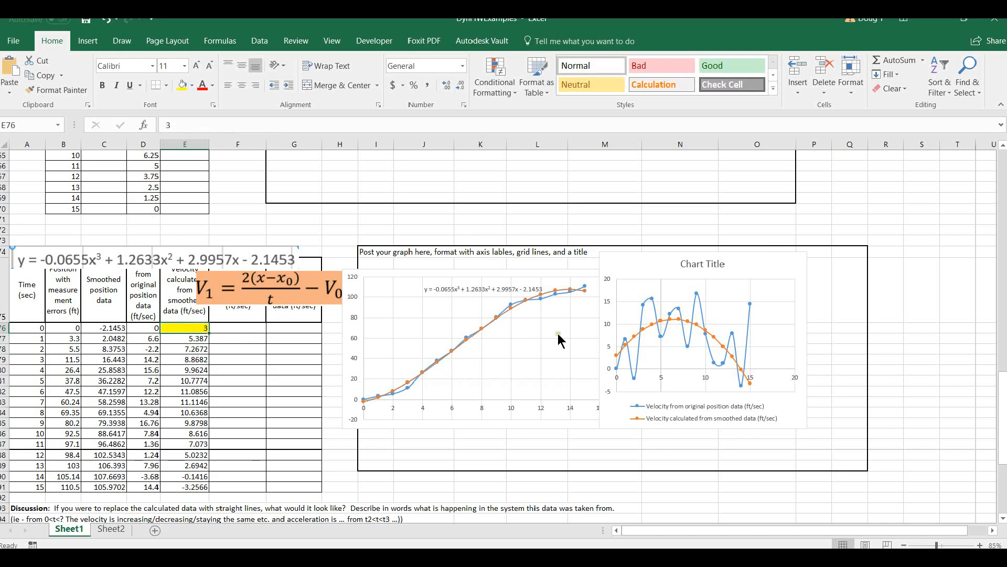
left_click_drag(232, 303, 258, 241)
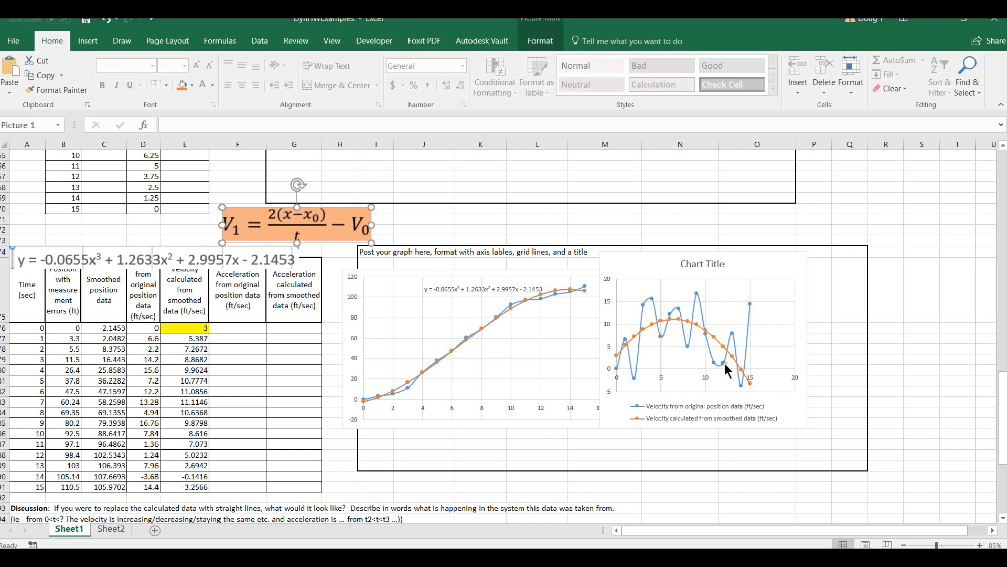
Replace the placeholder title of the velocity chart with "Velocity".
left_click(701, 266)
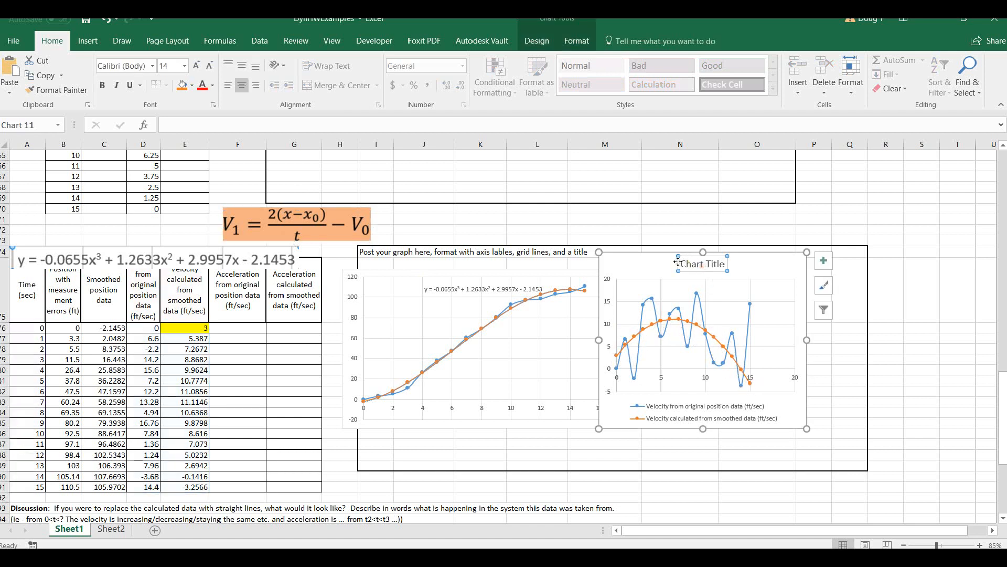
left_click_drag(680, 264, 729, 264)
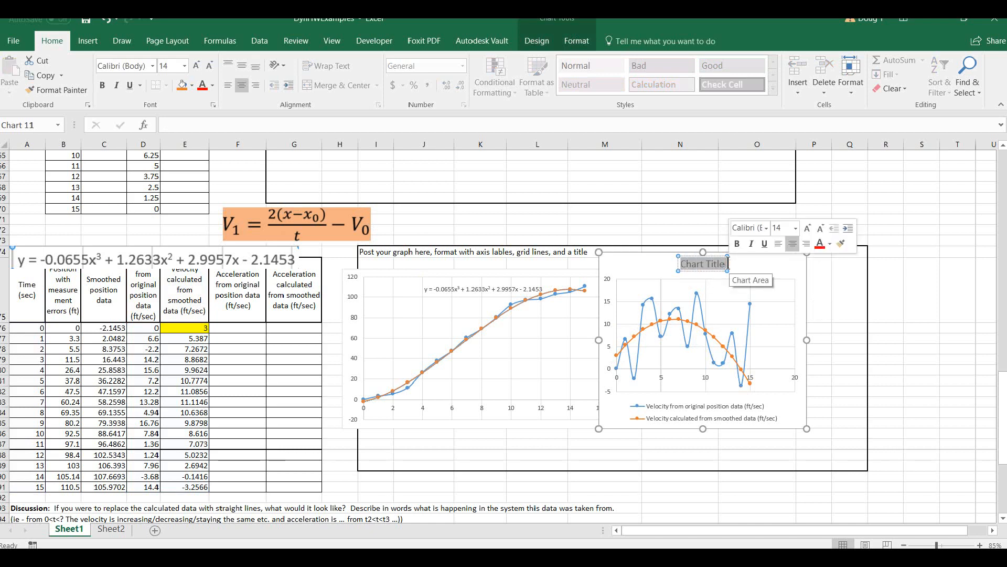
type("Veloc")
key("BackSpace")
key("BackSpace")
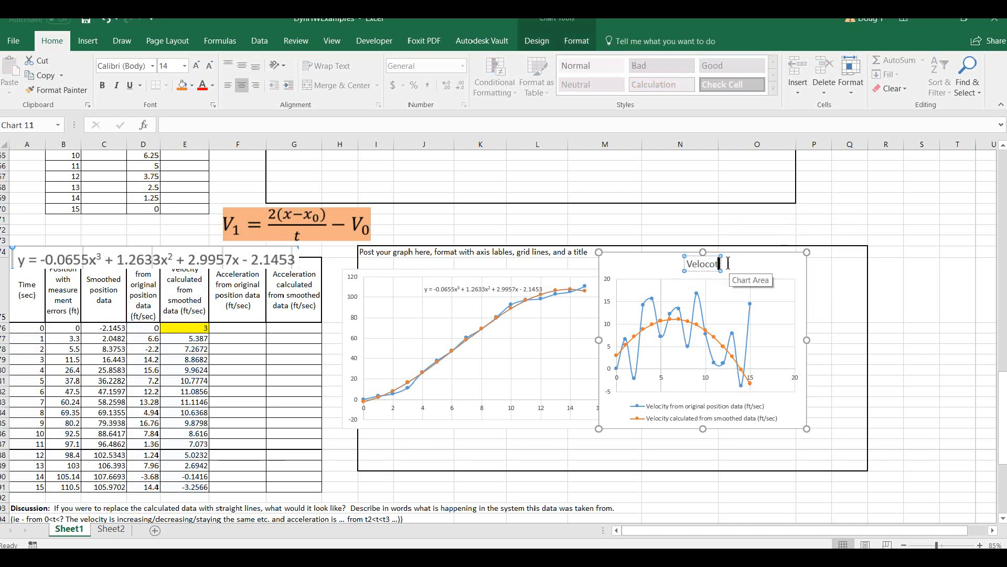
type("city")
key("Return")
key("BackSpace")
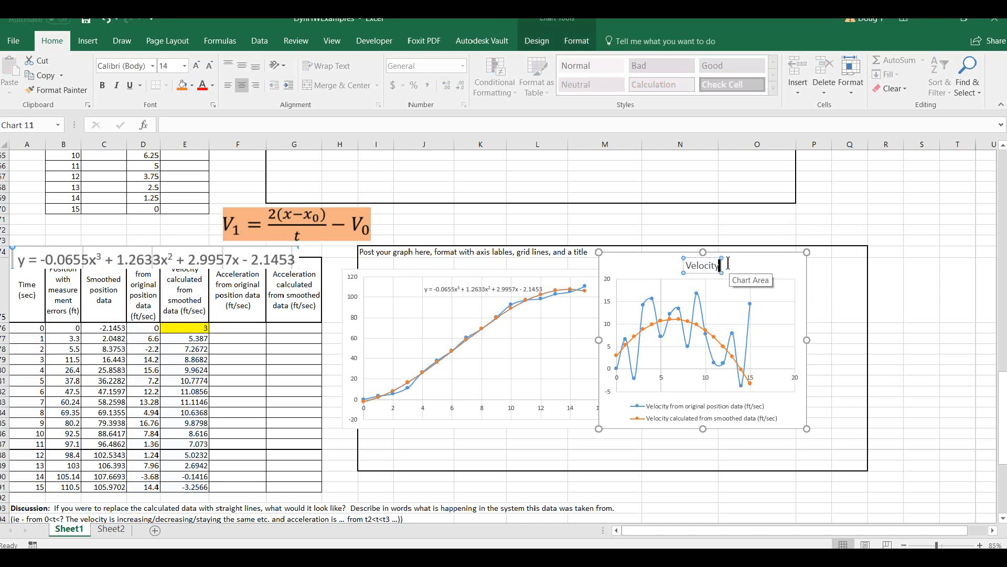
left_click(881, 272)
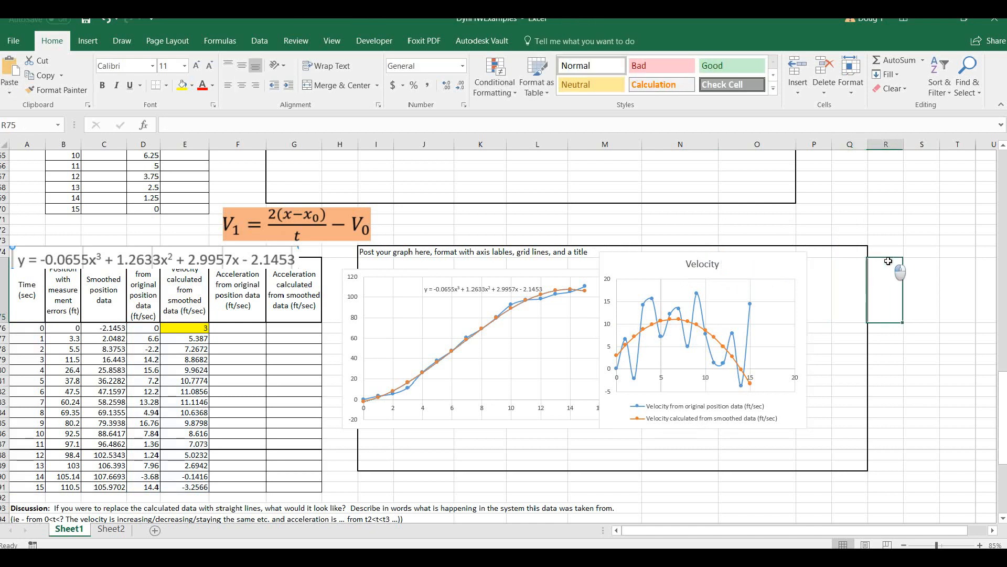
Move the trendline equation picture above the "Data with errors" heading and shift the velocity chart clear of the position chart.
left_click_drag(236, 259, 235, 237)
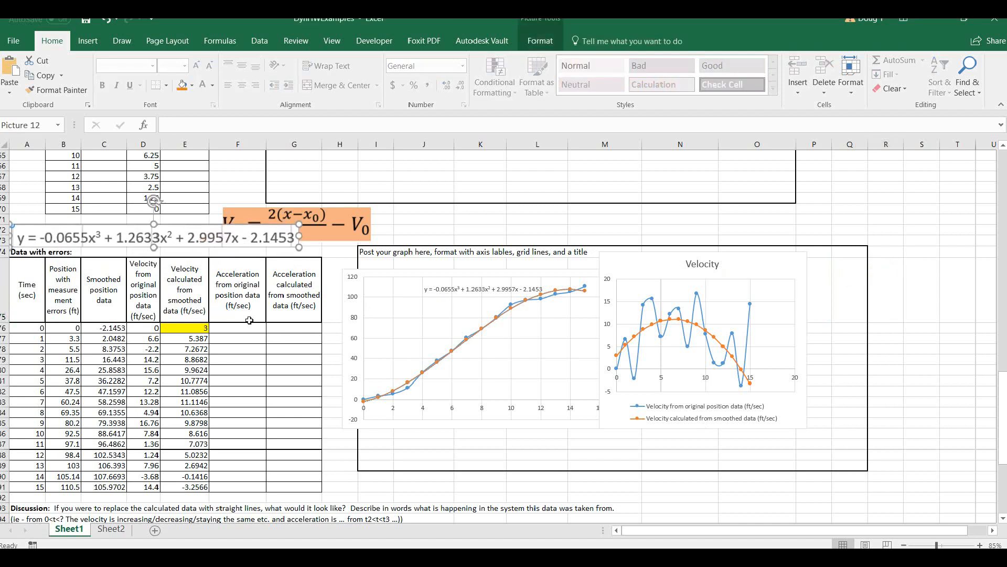
left_click_drag(635, 268, 649, 264)
Calculate acceleration from the original data in F77 with =(D77-D76)/(A77-A76).
left_click(230, 324)
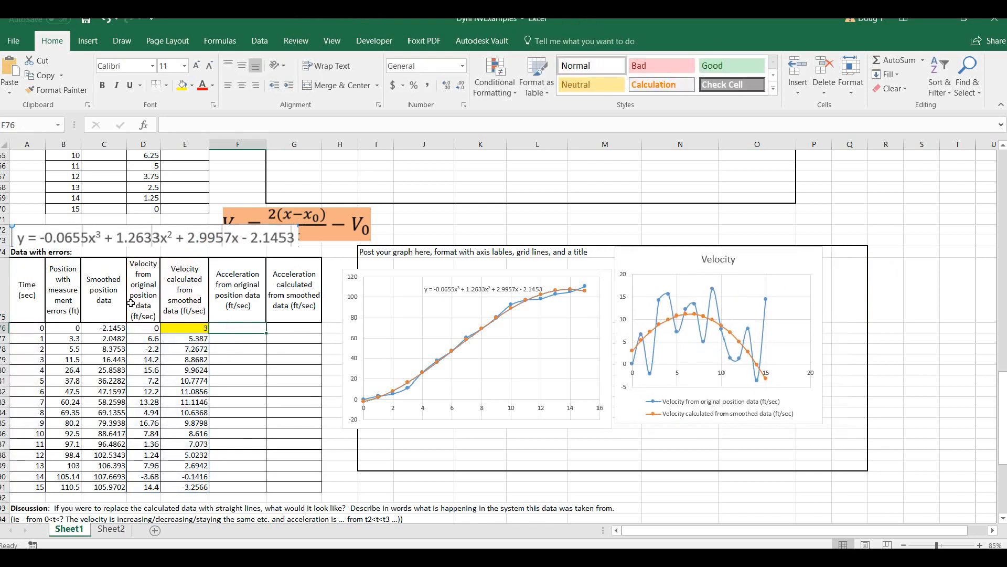
left_click(234, 339)
scroll(234, 341, "up", 2, "ctrl")
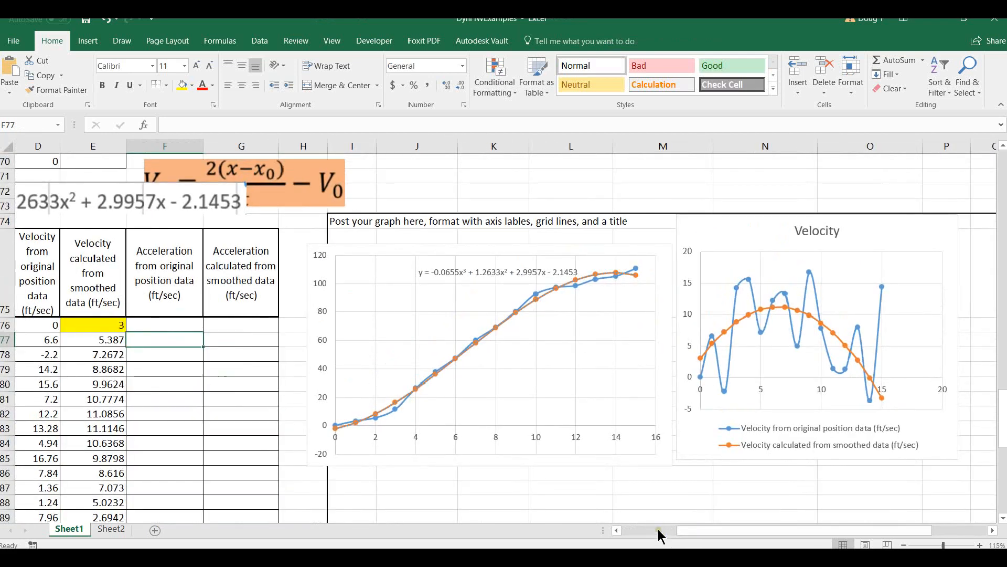
left_click(647, 530)
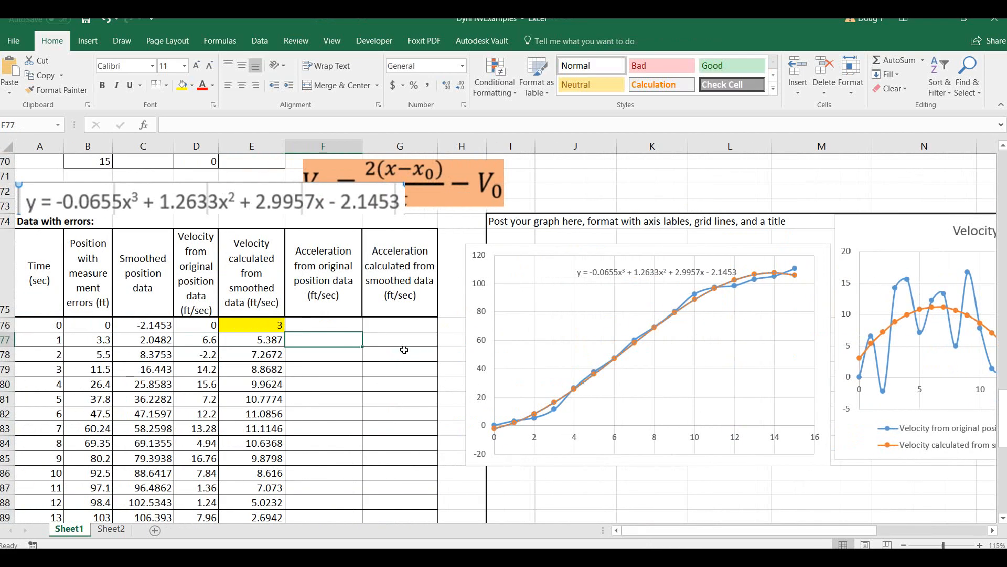
type("=(")
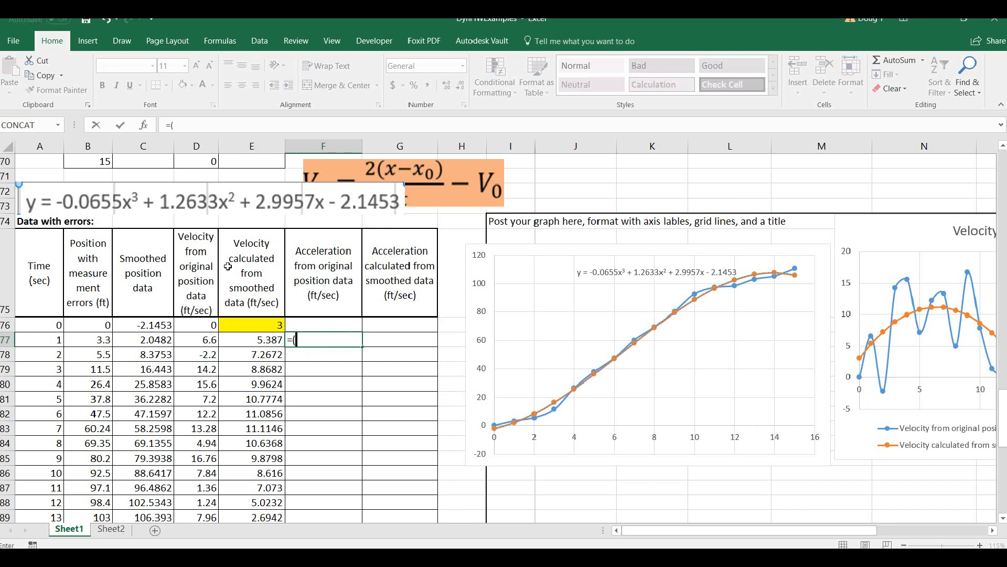
left_click(204, 340)
type("-")
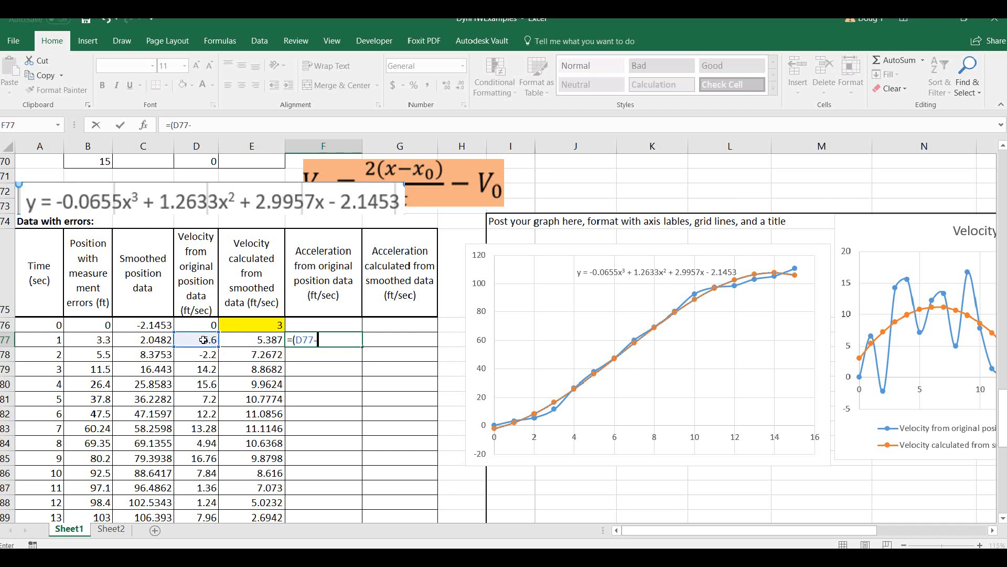
left_click(197, 324)
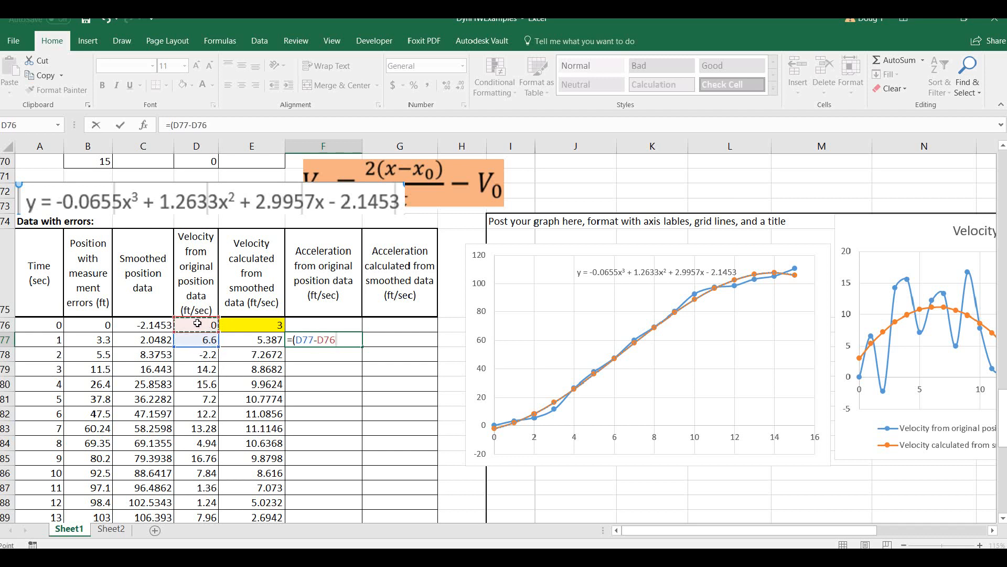
type(")/(")
left_click(33, 339)
type("-")
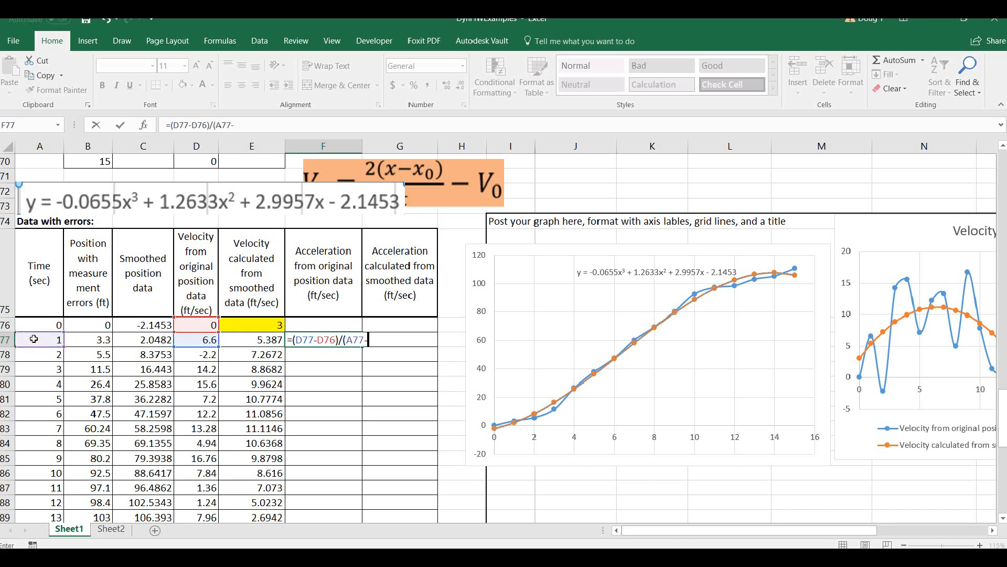
left_click(48, 325)
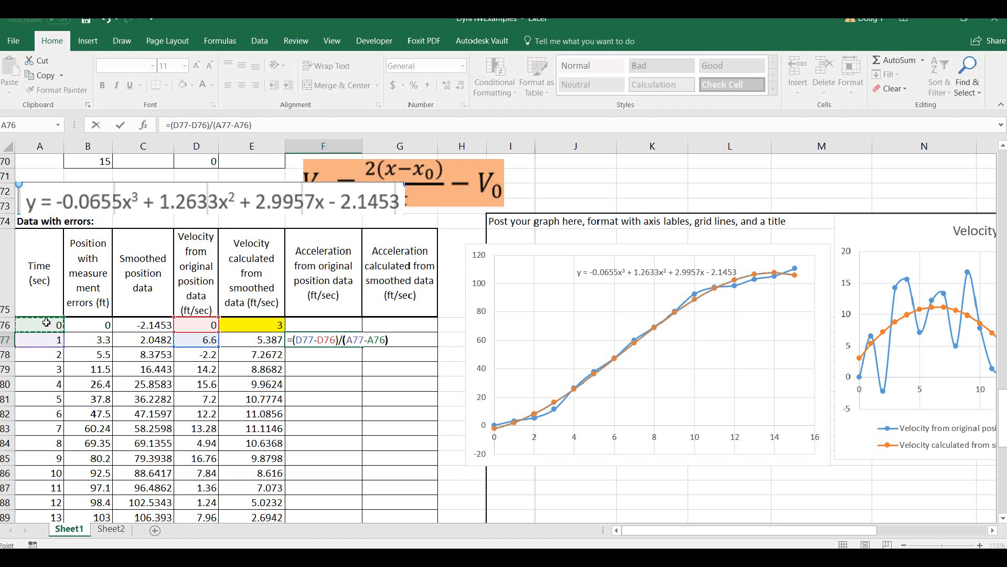
type(")")
key("Return")
Calculate acceleration from the smoothed data in G77 with =(E77-E76)/(A77-A76), and fill F77:G77 down to row 91.
left_click(389, 339)
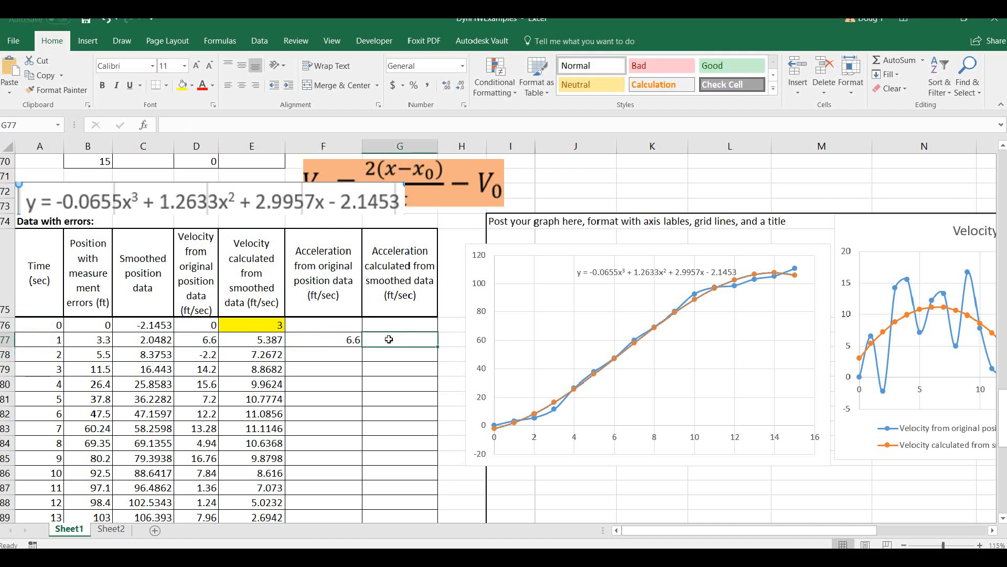
type("=(")
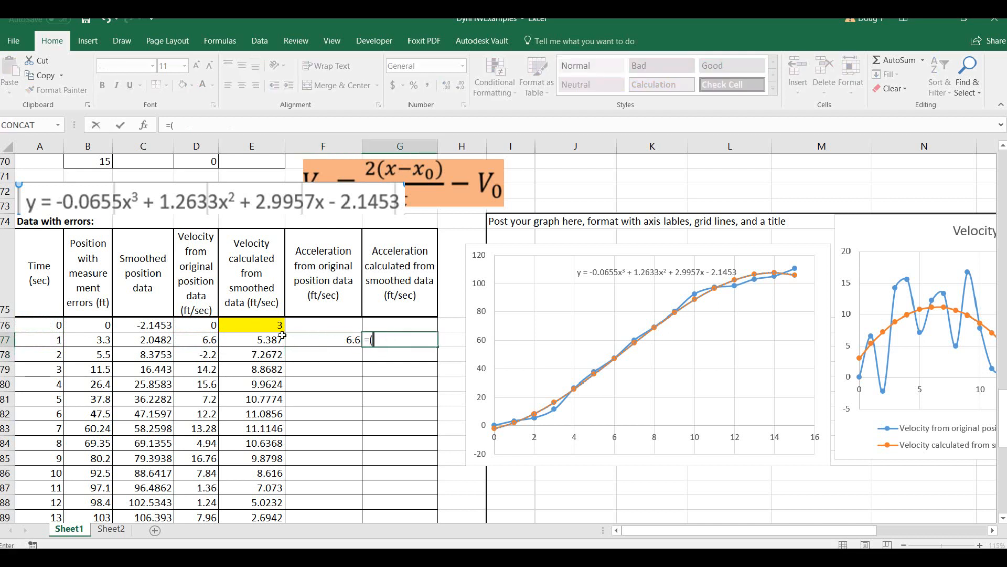
left_click(265, 339)
type("-")
left_click(261, 321)
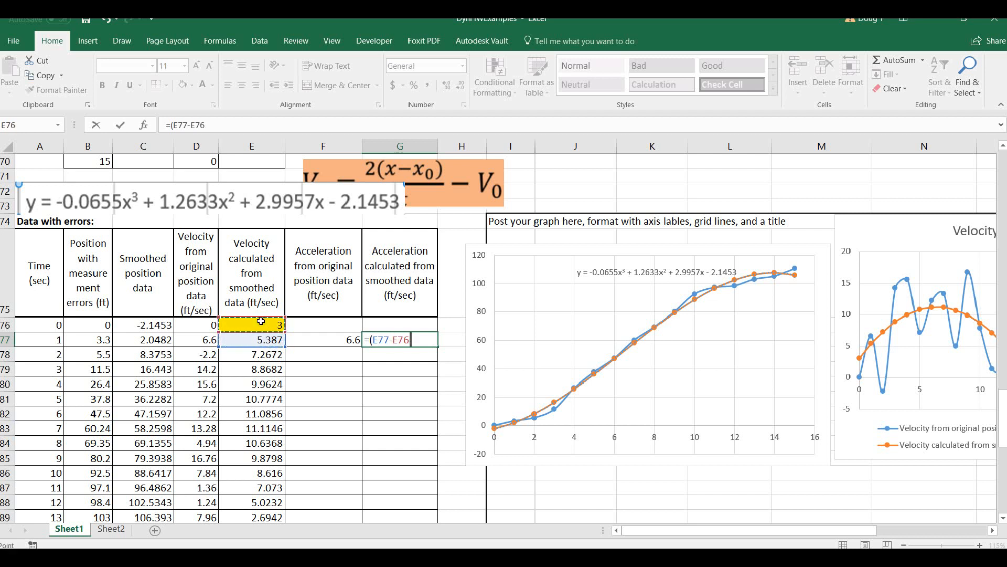
type(")/(")
left_click(36, 339)
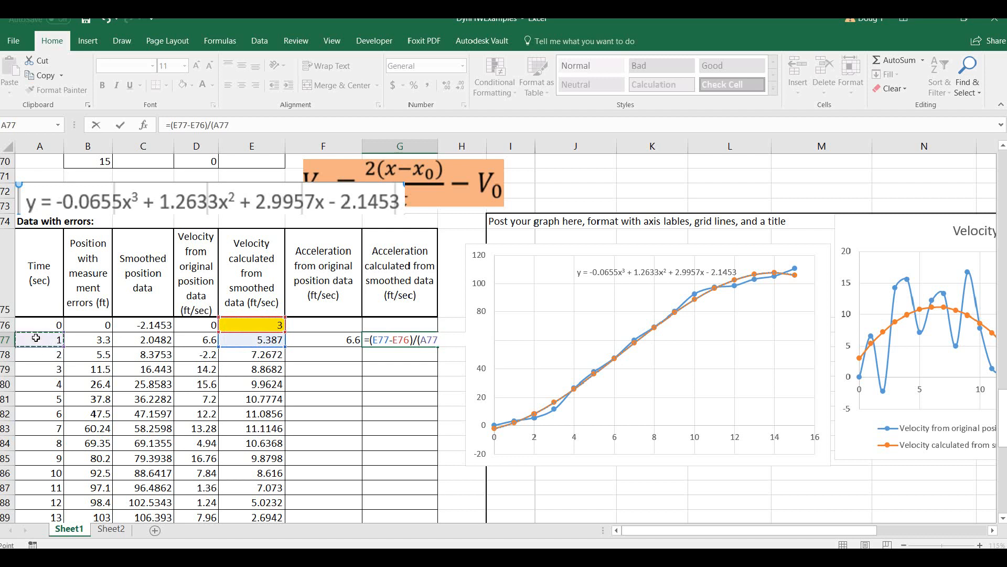
type("-")
left_click(35, 323)
type(")")
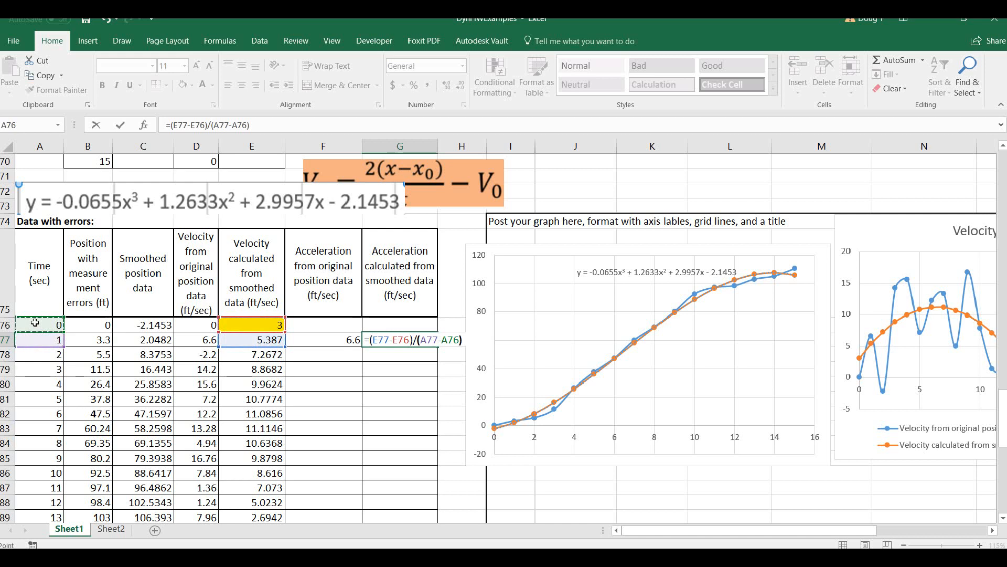
key("Return")
left_click_drag(347, 340, 429, 495)
left_click(452, 405)
Insert a scatter chart with smooth lines and markers from the time column A75:A91 and both acceleration columns F75:G91.
left_click_drag(54, 219, 58, 480)
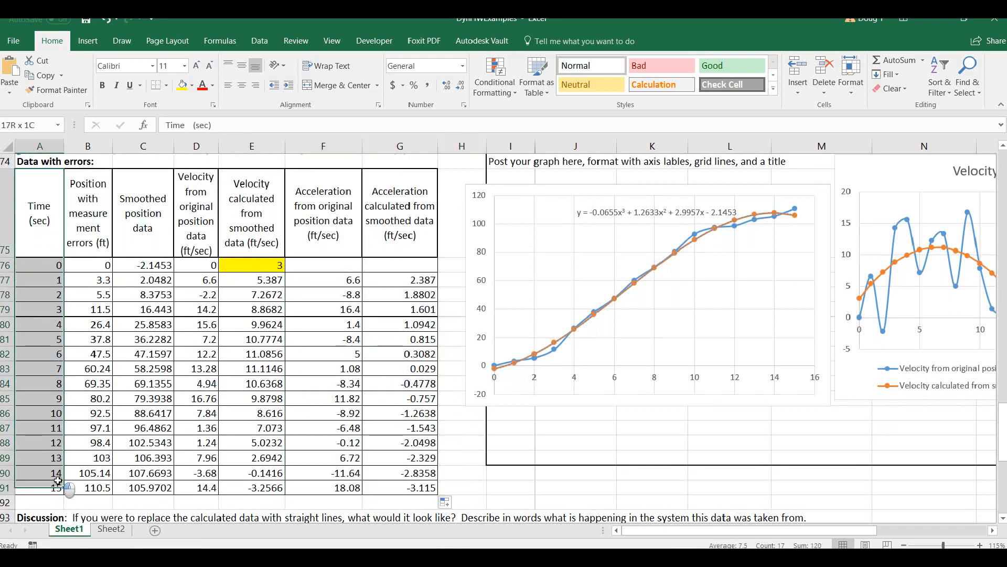
left_click_drag(358, 224, 390, 492)
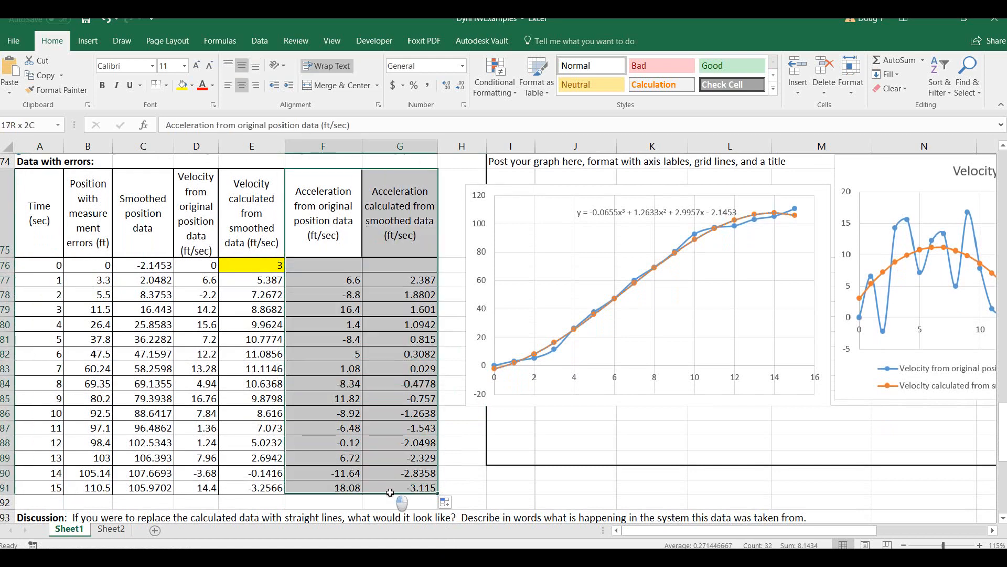
left_click(26, 252)
left_click_drag(25, 252, 63, 490)
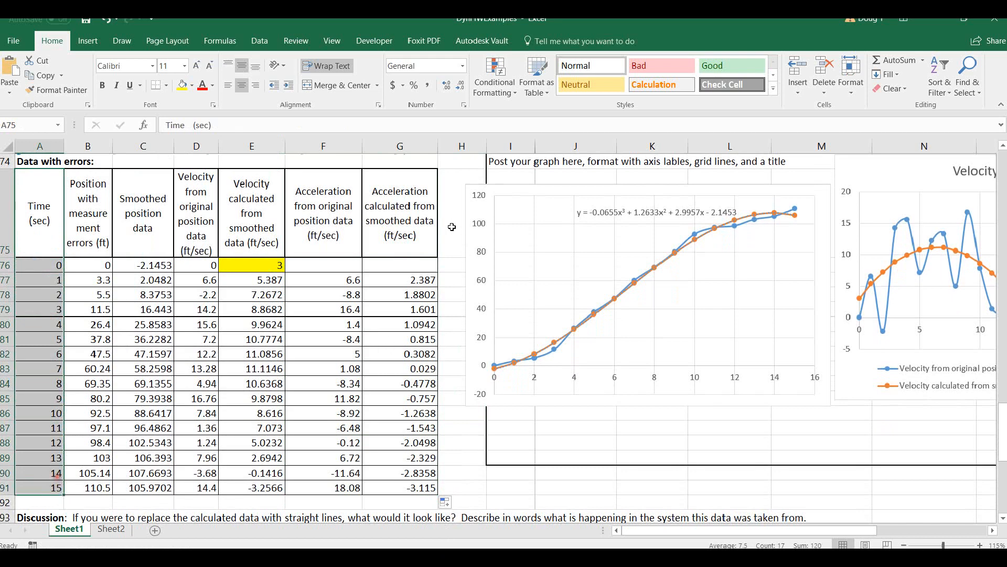
left_click_drag(331, 231, 407, 485)
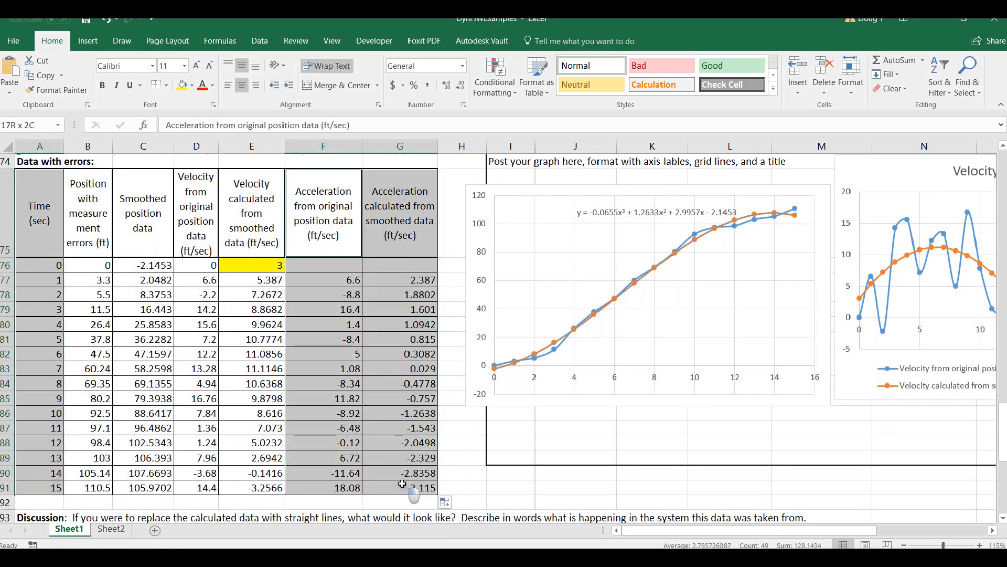
left_click(88, 41)
left_click(507, 88)
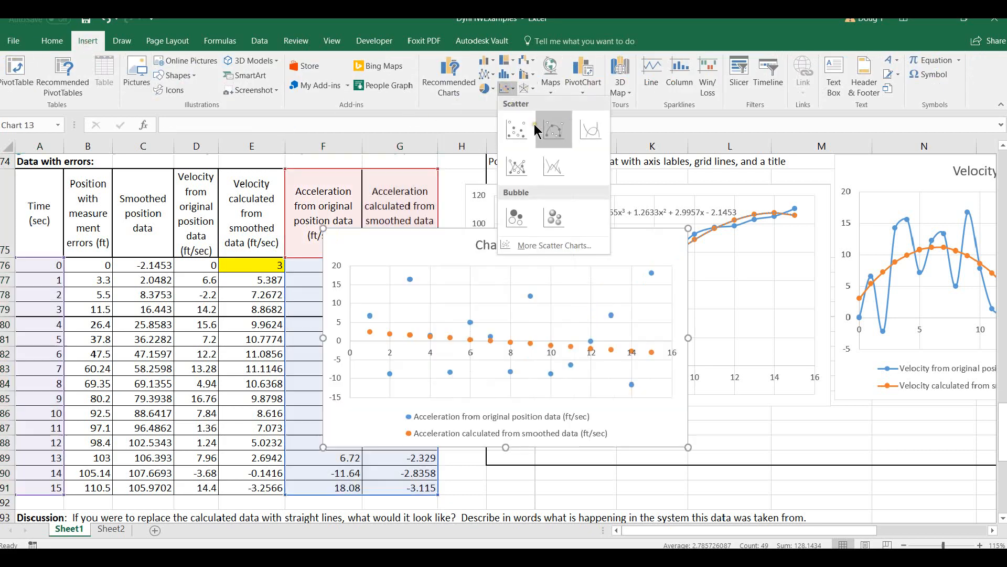
left_click(555, 128)
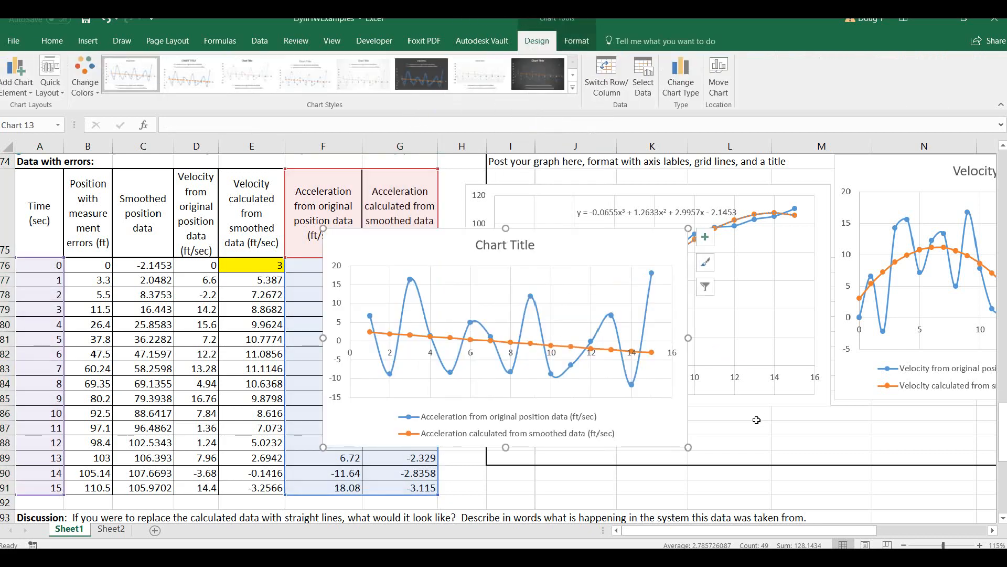
Move the acceleration chart off the data table to the far side of the velocity chart, and shift the velocity chart slightly down toward the position chart.
left_click(778, 491)
scroll(710, 457, "down", 2)
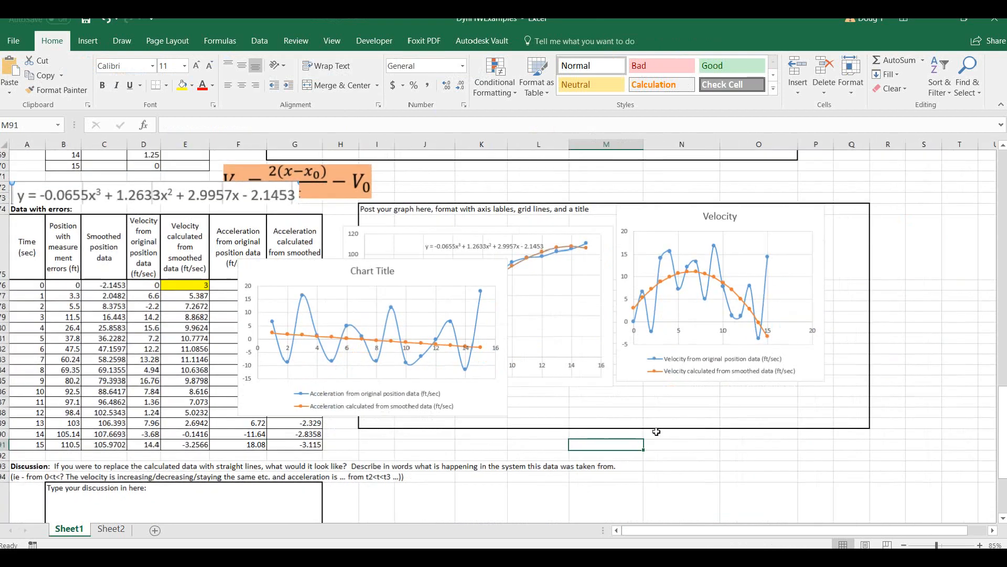
left_click_drag(278, 272, 803, 237)
left_click_drag(665, 219, 644, 242)
left_click(458, 246)
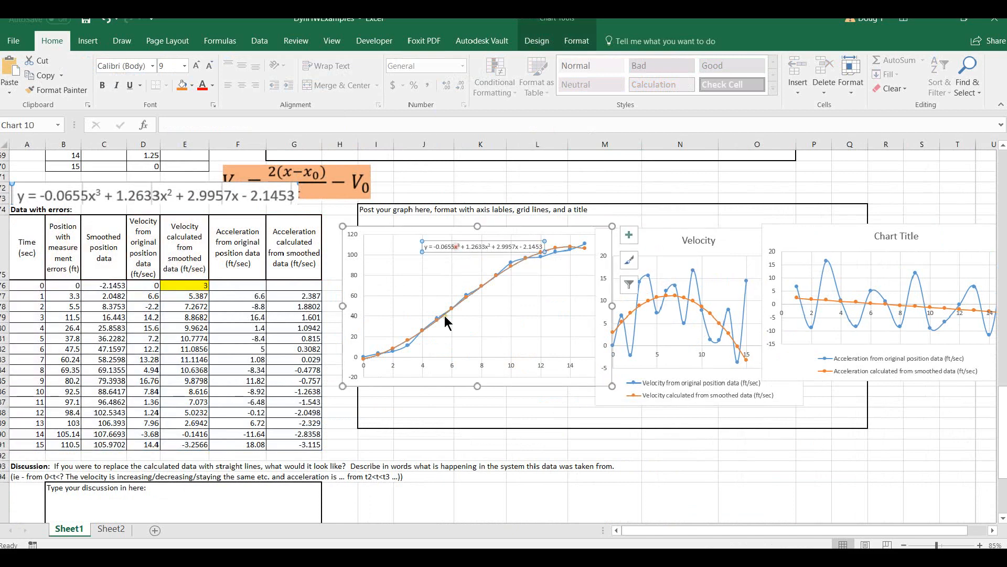
left_click(666, 242)
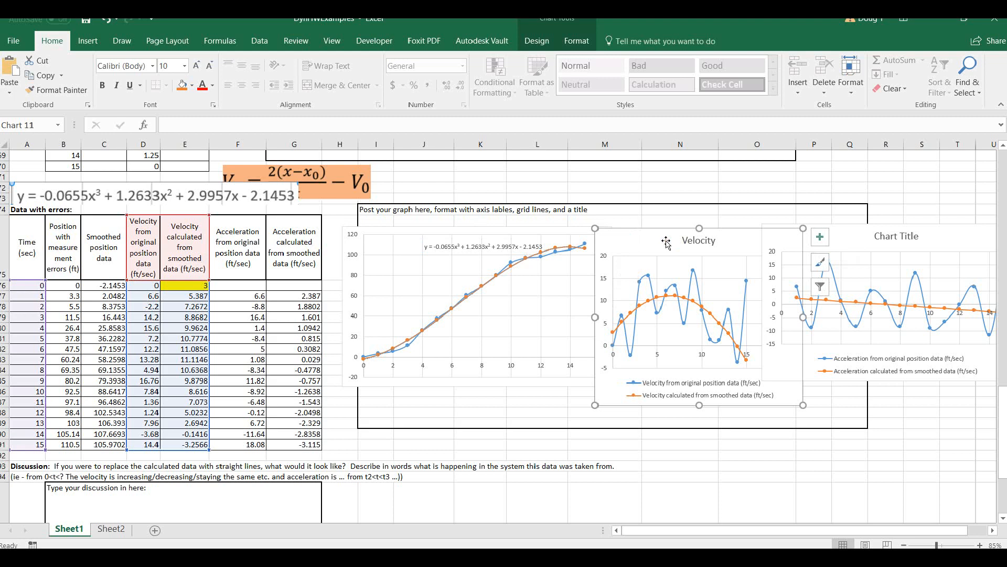
Narrow the acceleration chart and place it directly beside the velocity chart.
left_click(859, 240)
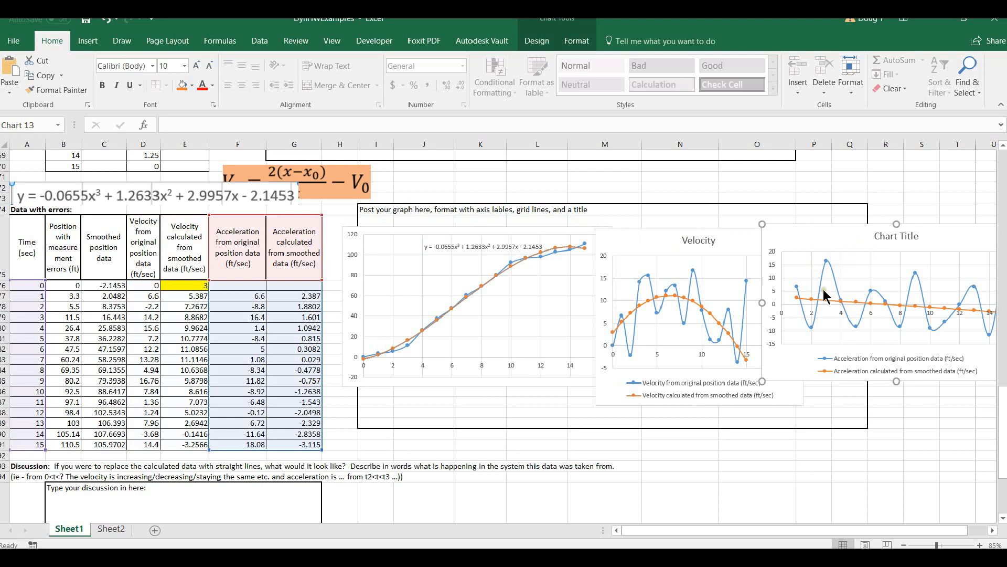
left_click_drag(762, 302, 816, 290)
left_click_drag(851, 239, 816, 243)
Compare the position, velocity and acceleration charts, and review the discussion question and the completed tables from the start of the sheet.
left_click(450, 248)
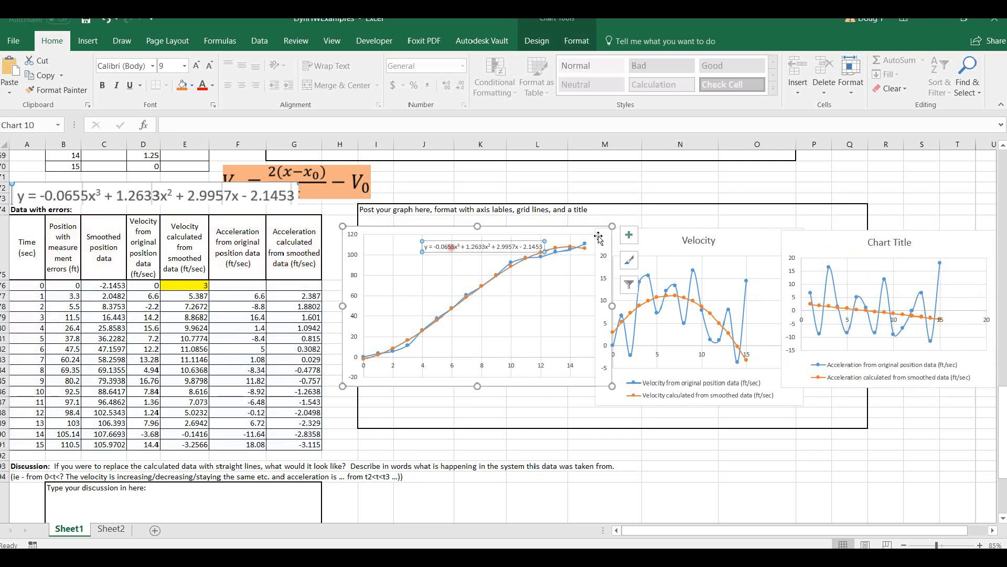
left_click(850, 249)
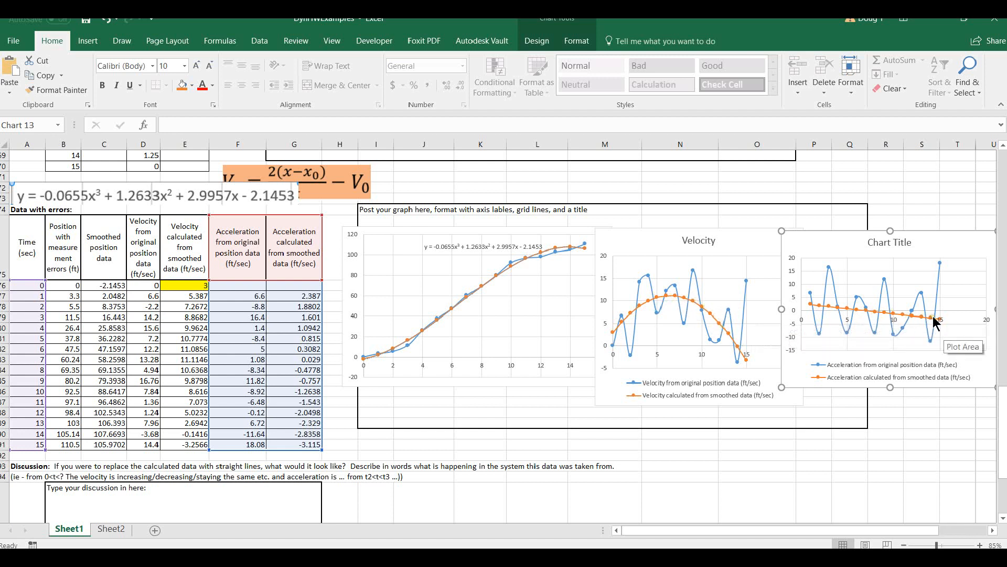
mouse_move(937, 321)
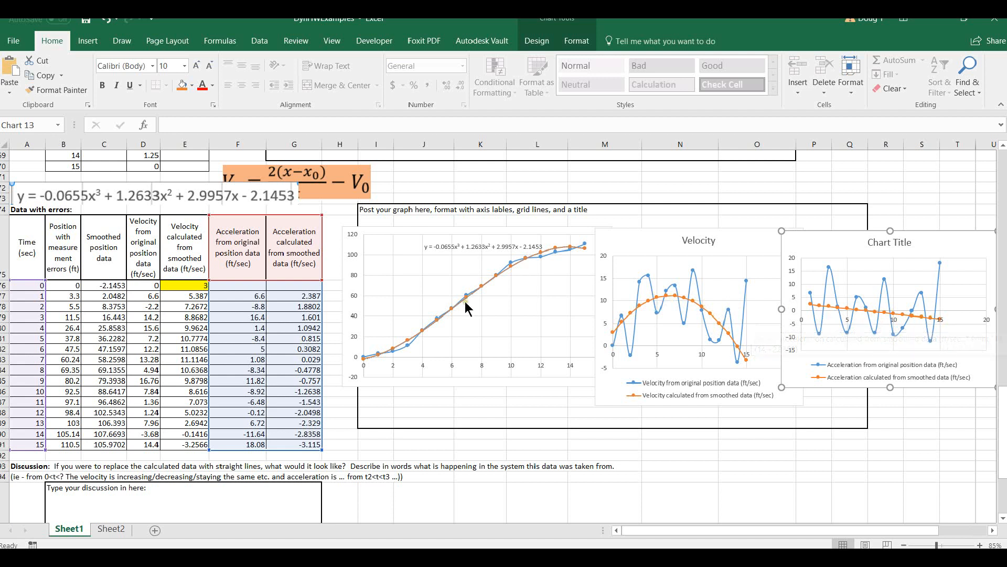
left_click(634, 466)
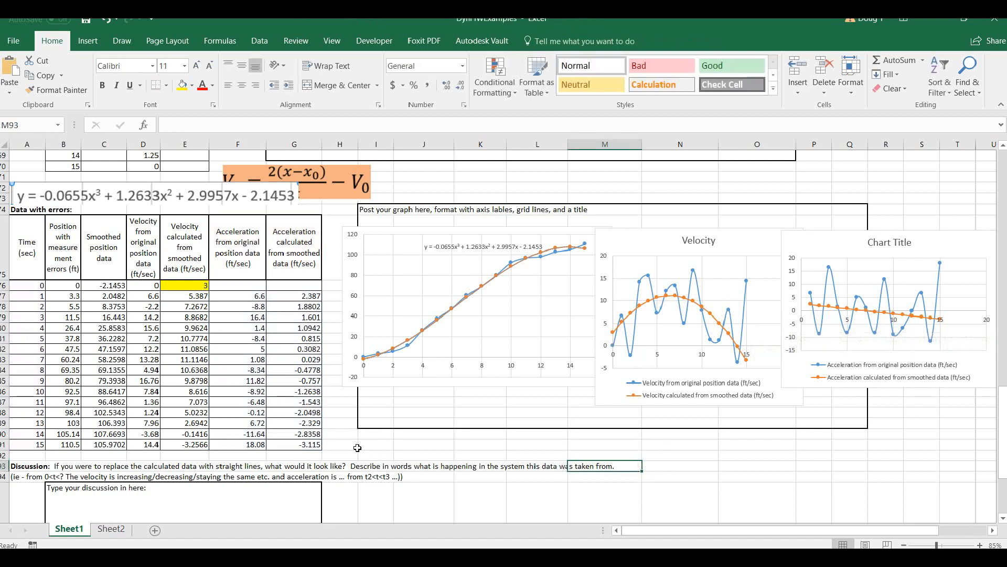
left_click(373, 447)
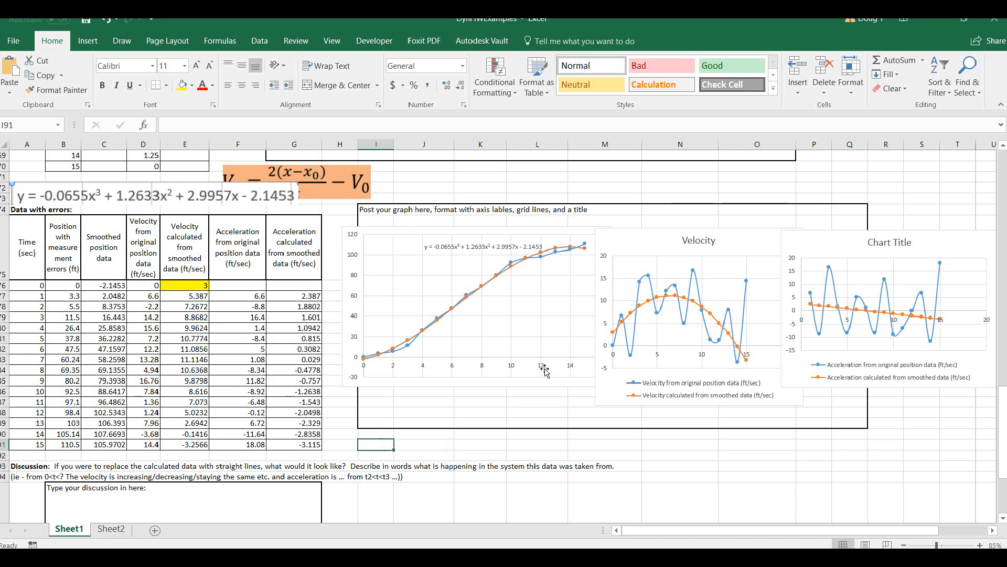
scroll(325, 451, "down", 2)
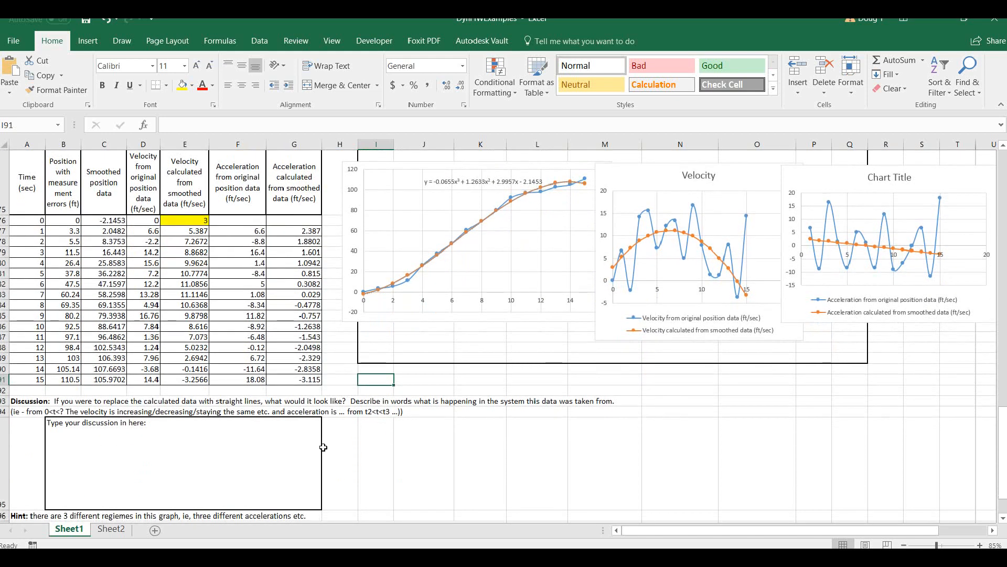
scroll(413, 454, "up", 12)
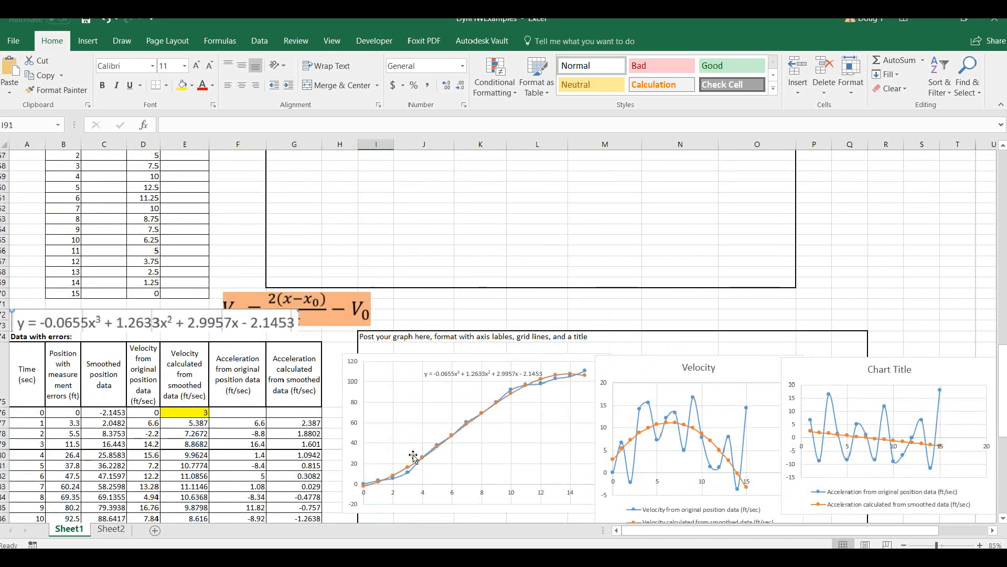
scroll(414, 456, "up", 13)
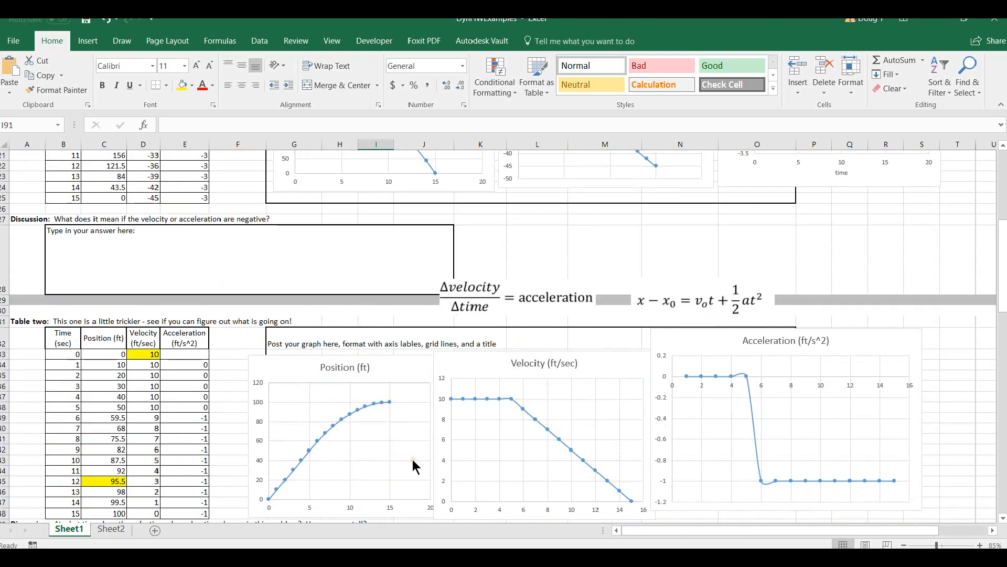
left_click(539, 181)
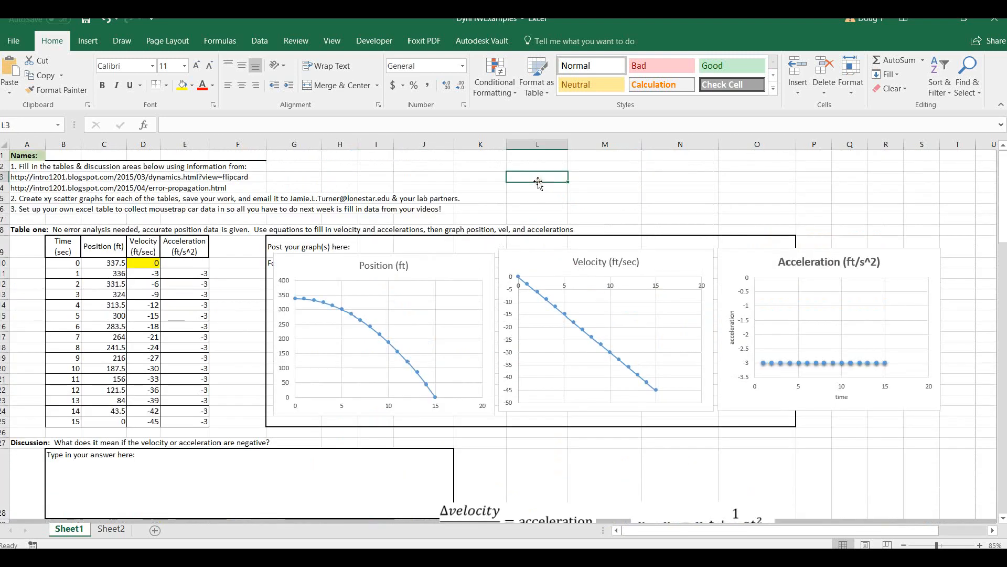